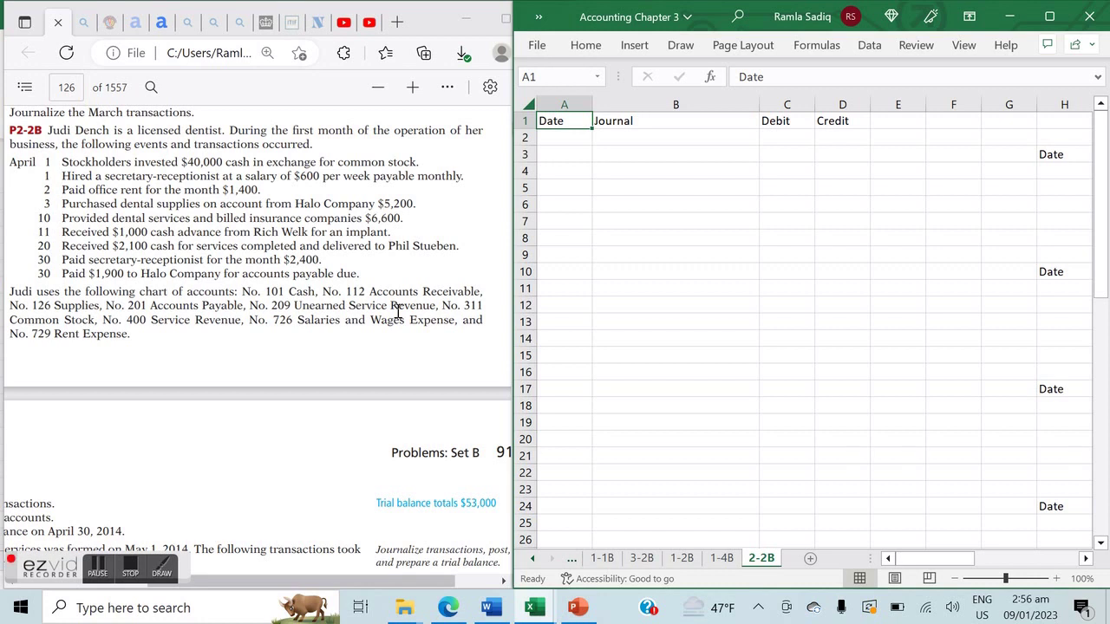
- Read the April 1 transaction in the textbook PDF, then return to the journal spreadsheet
left_click(397, 310)
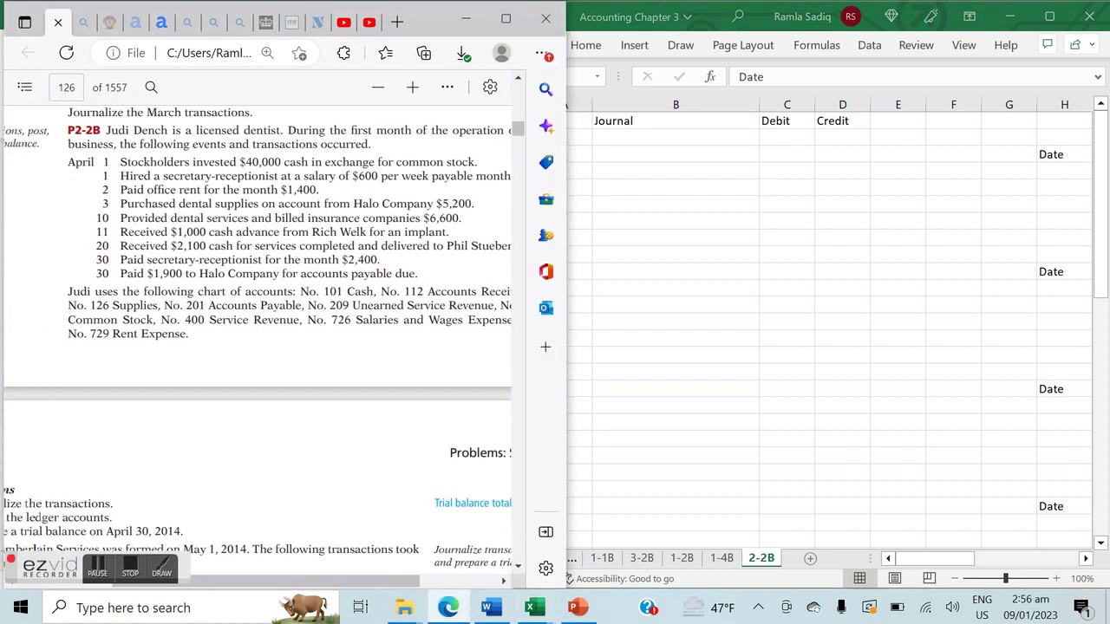
scroll(397, 311, "down", 2)
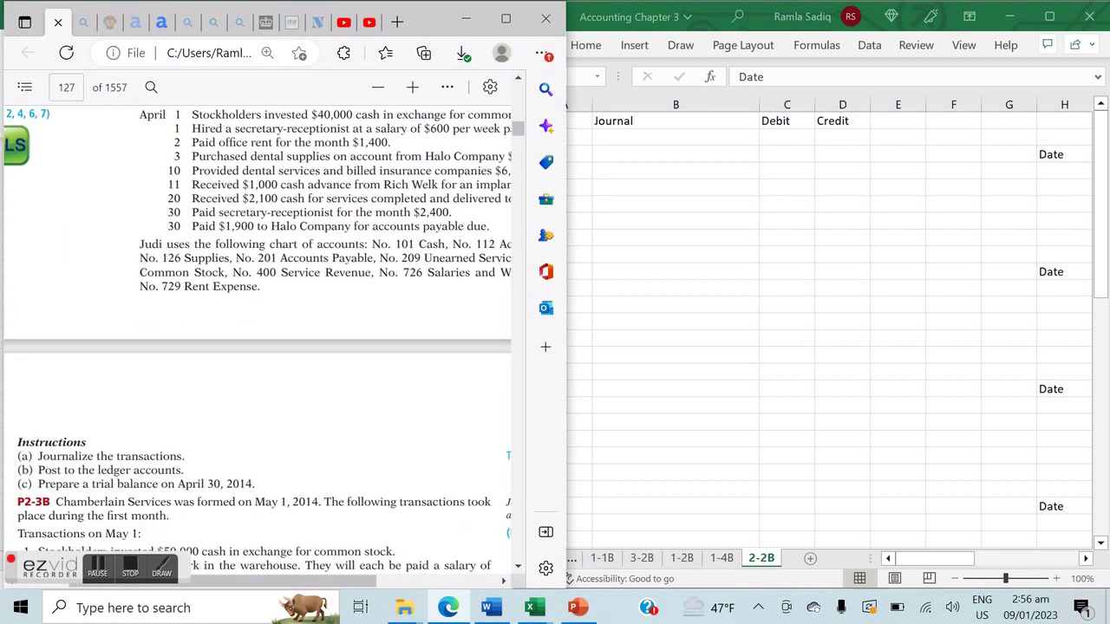
scroll(164, 425, "left", 2)
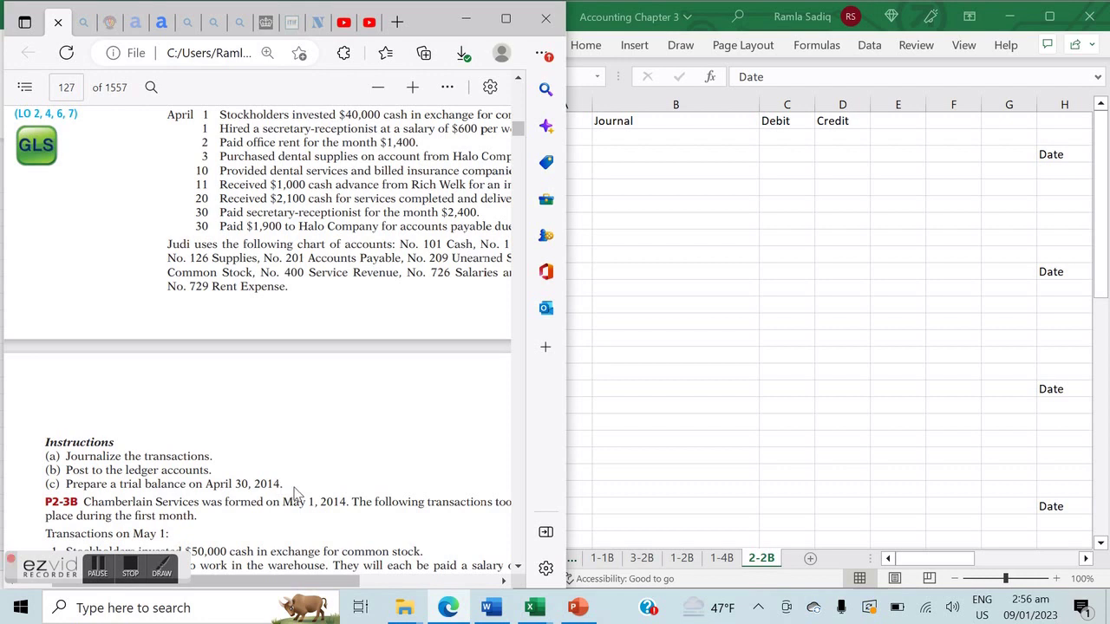
scroll(295, 493, "up", 1)
scroll(294, 493, "right", 3)
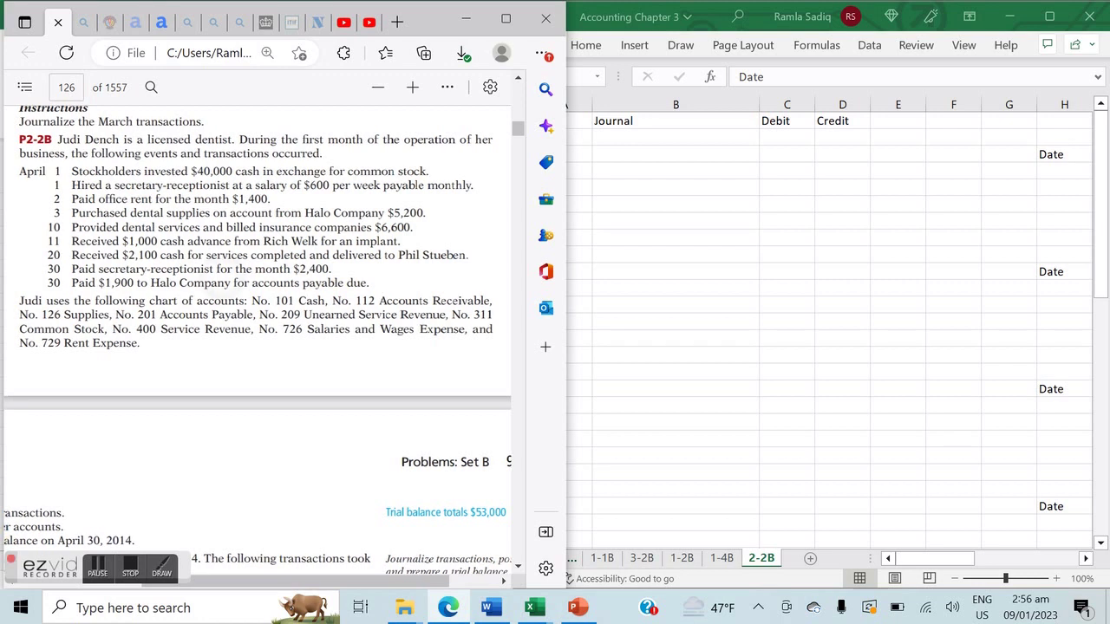
scroll(258, 346, "down", 1)
scroll(258, 346, "right", 1)
scroll(341, 368, "down", 1)
key("alt+Tab")
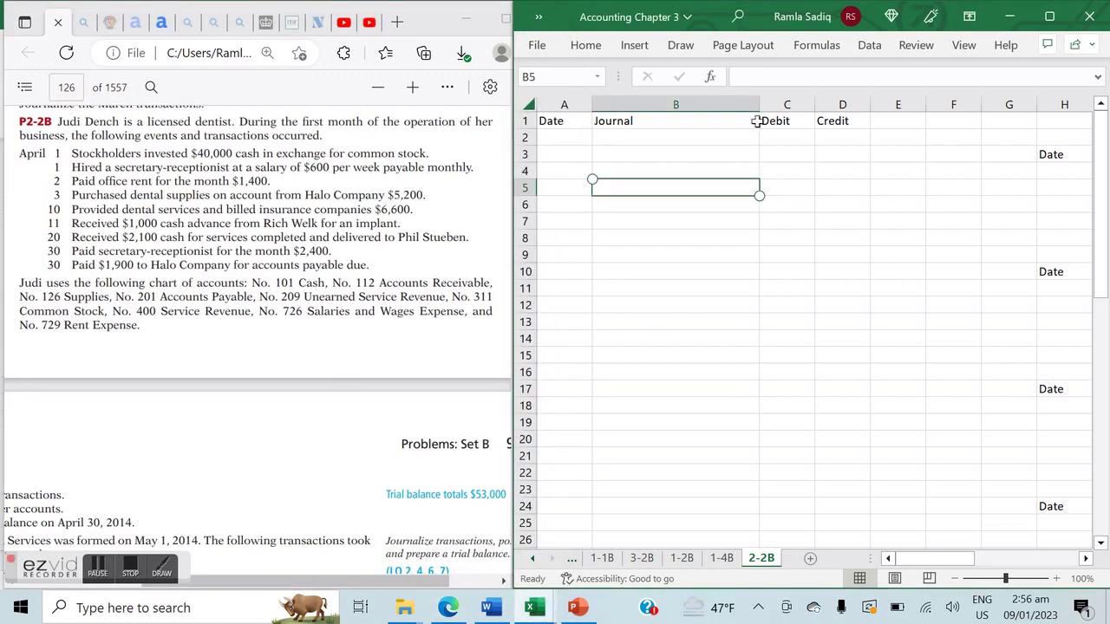
left_click_drag(904, 559, 871, 607)
- Enter the date 1/4 (01-Apr) in cell A2
left_click(582, 141)
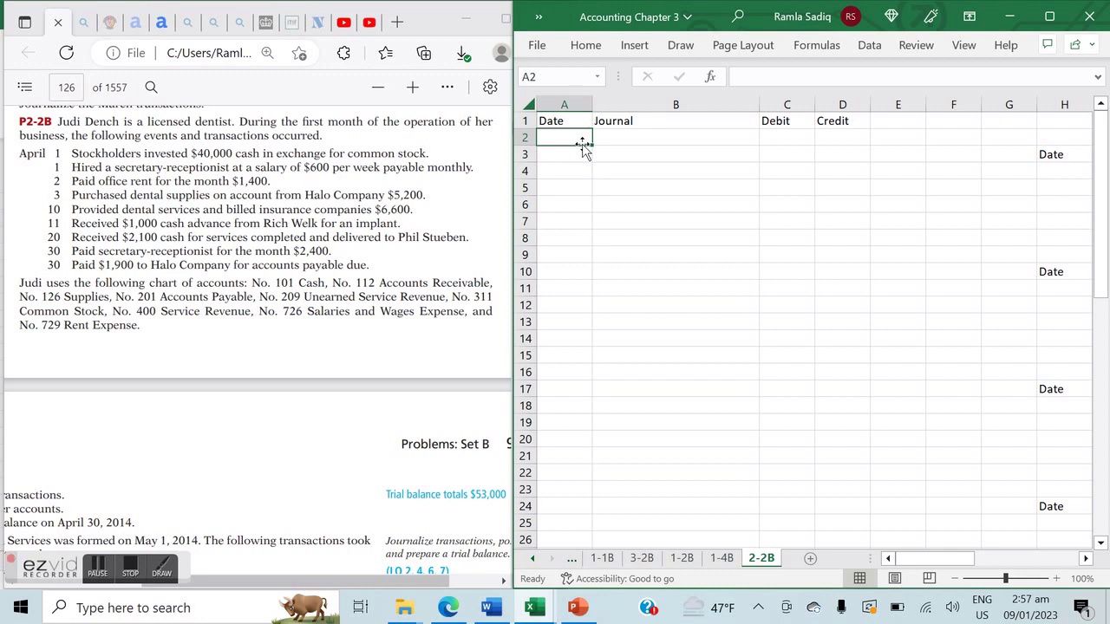
type("1/4")
key("Return")
left_click(582, 141)
key("Tab")
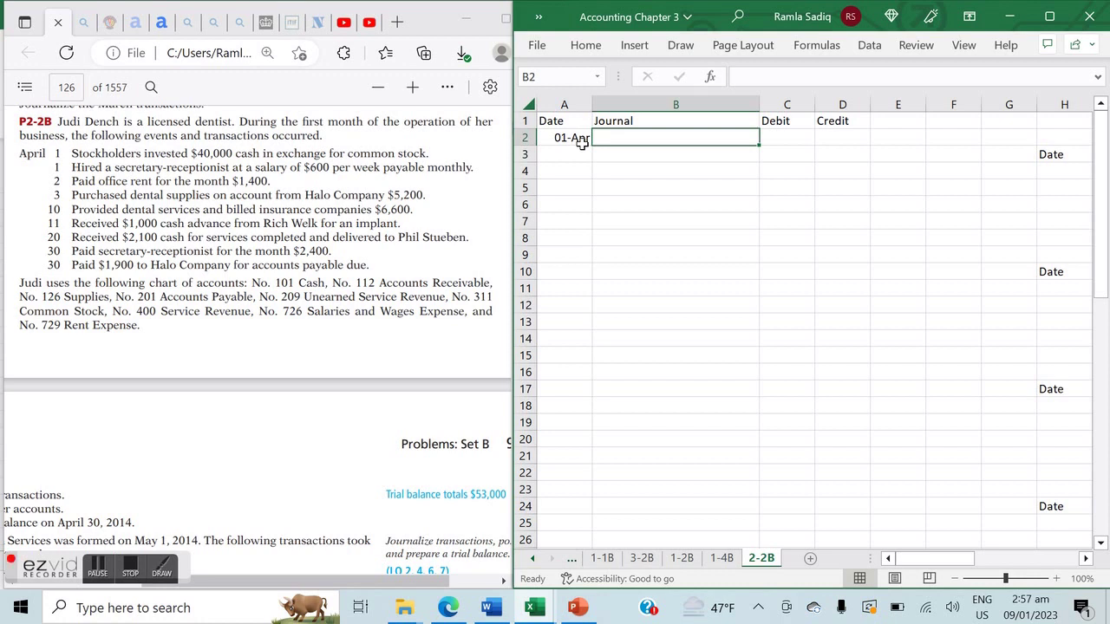
- Enter Cash in B2 and the indented Common Stock line in B3
type("Cash")
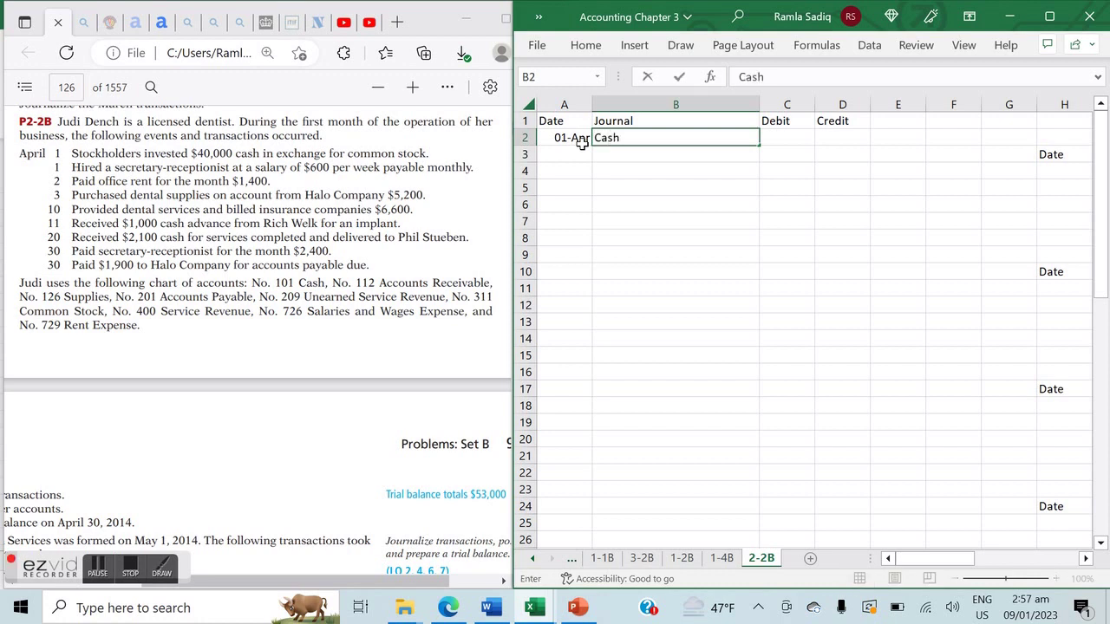
key("Return")
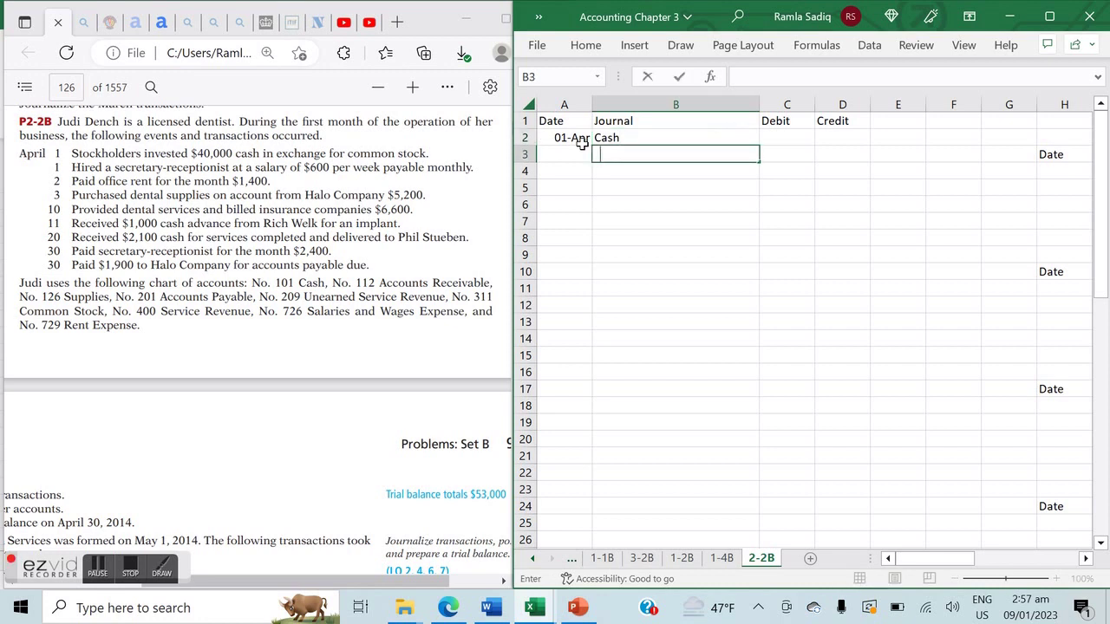
type("Common Stock")
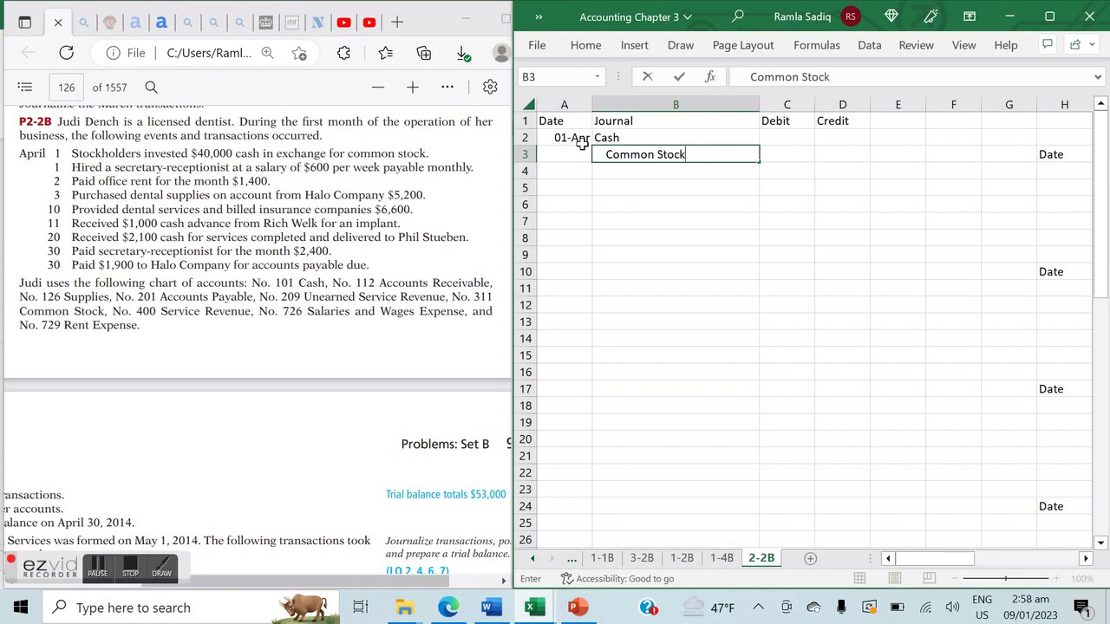
key("Tab")
- Enter 40000 as the Cash debit in C2 and the Common Stock credit in D3
key("Up")
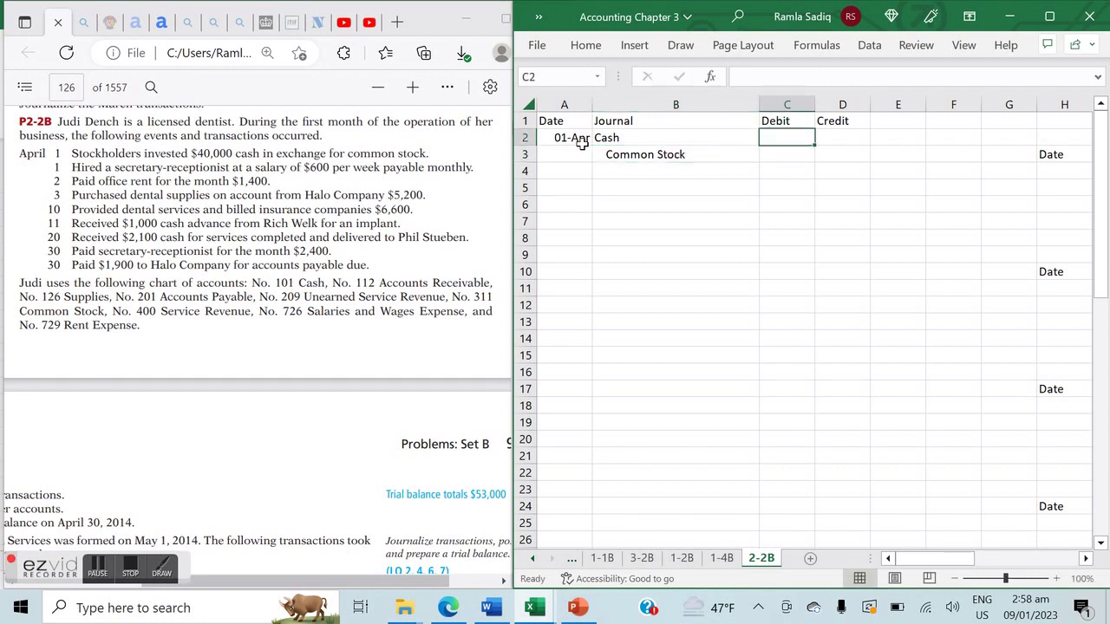
type("40000")
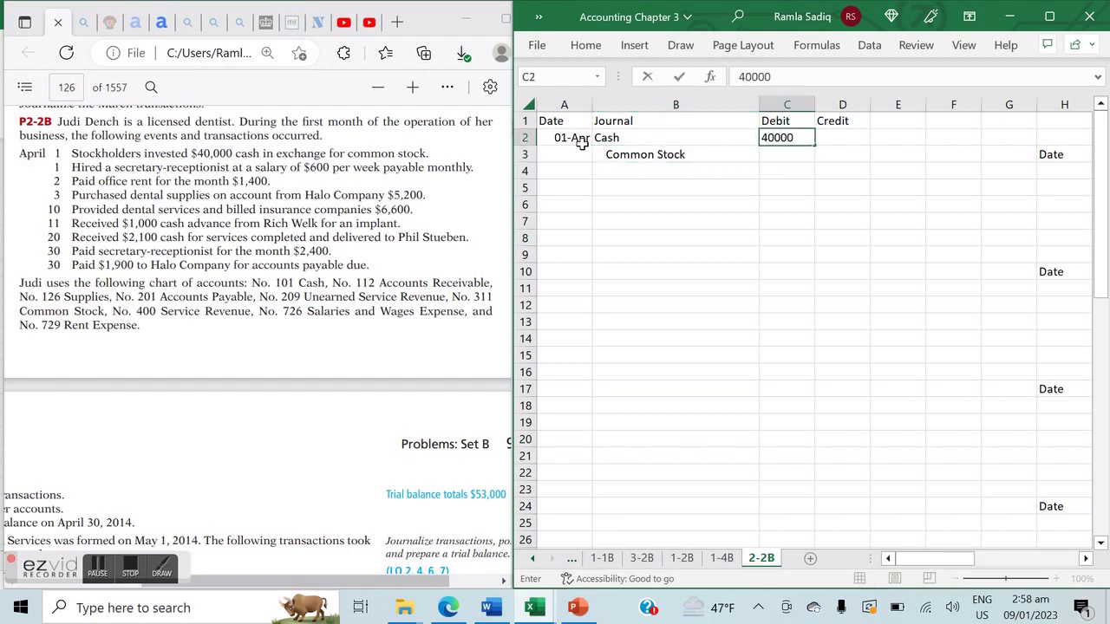
key("Return")
key("Right")
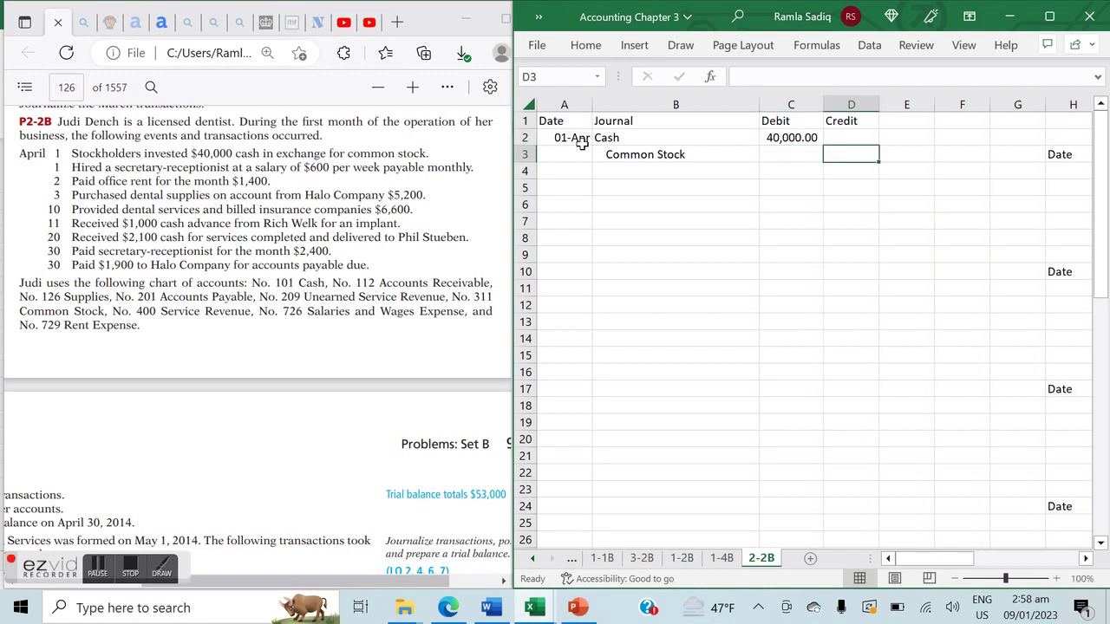
type("40000")
key("Return")
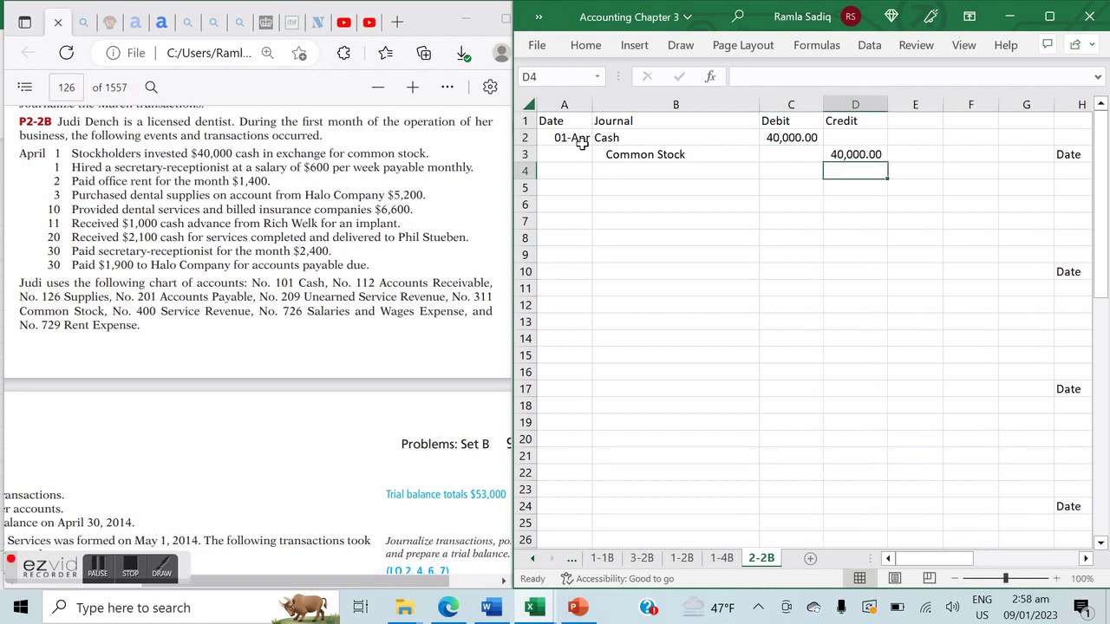
key("Left")
key("Left")
key("Left")
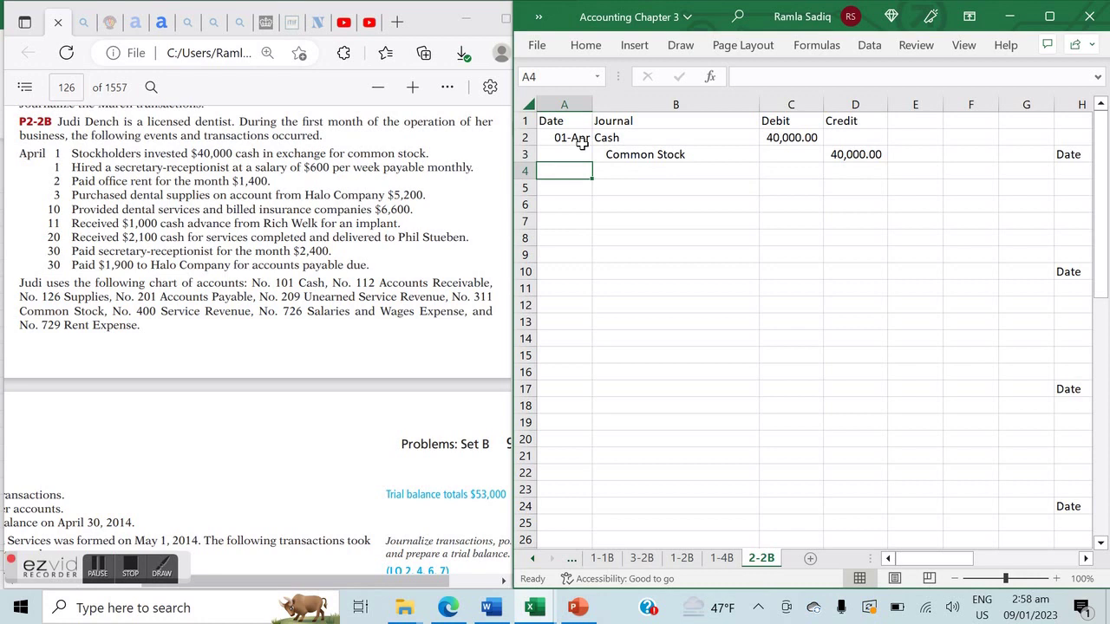
- Enter another 01-Apr date, typed as 1-04, in cell A4
type("1-04")
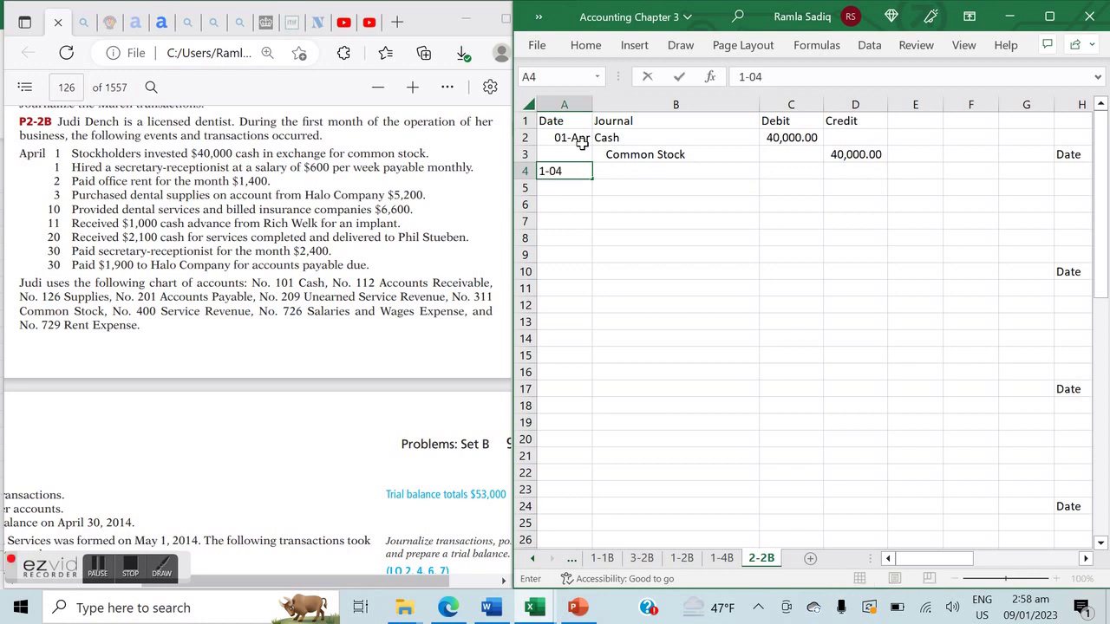
key("Return")
key("Up")
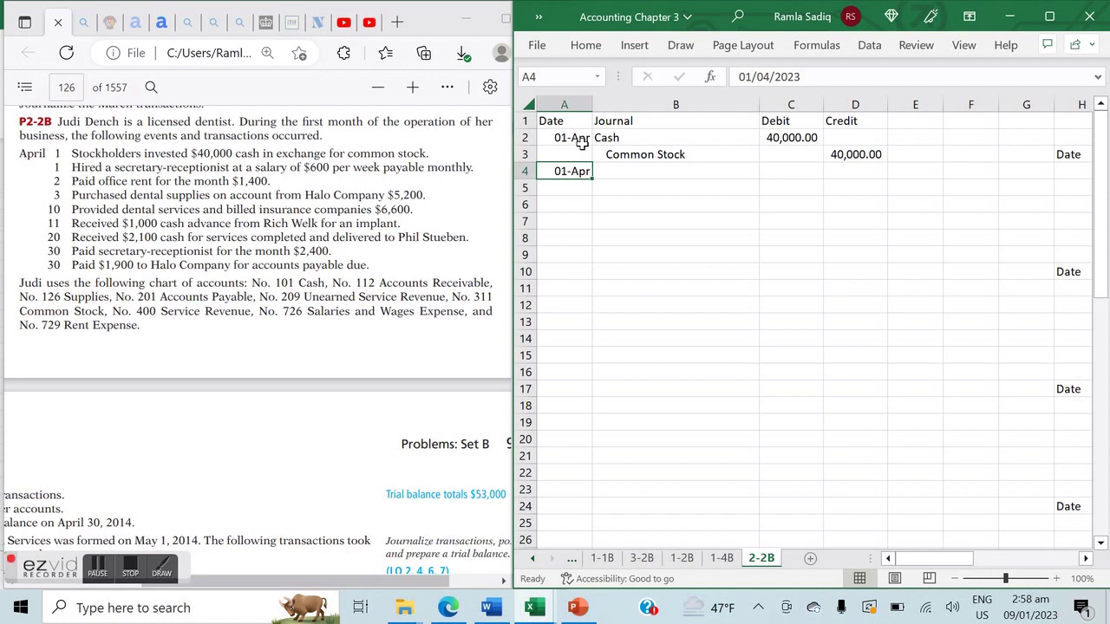
key("Down")
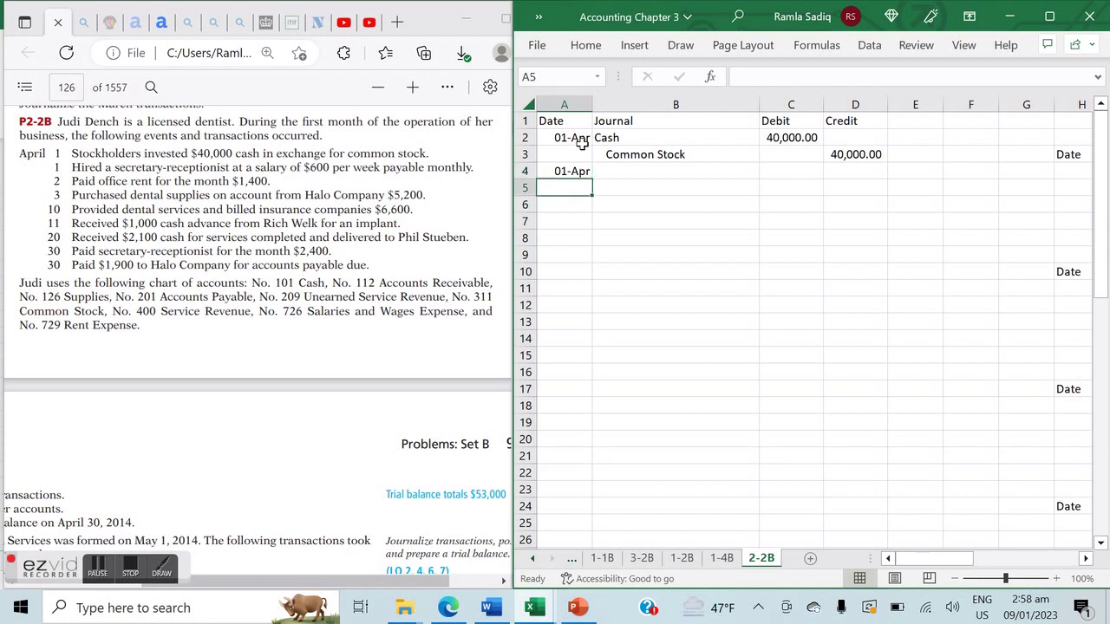
- Date row 5 as 2-apr with Rent Expense and an indented Cash line below it
type("2-apr")
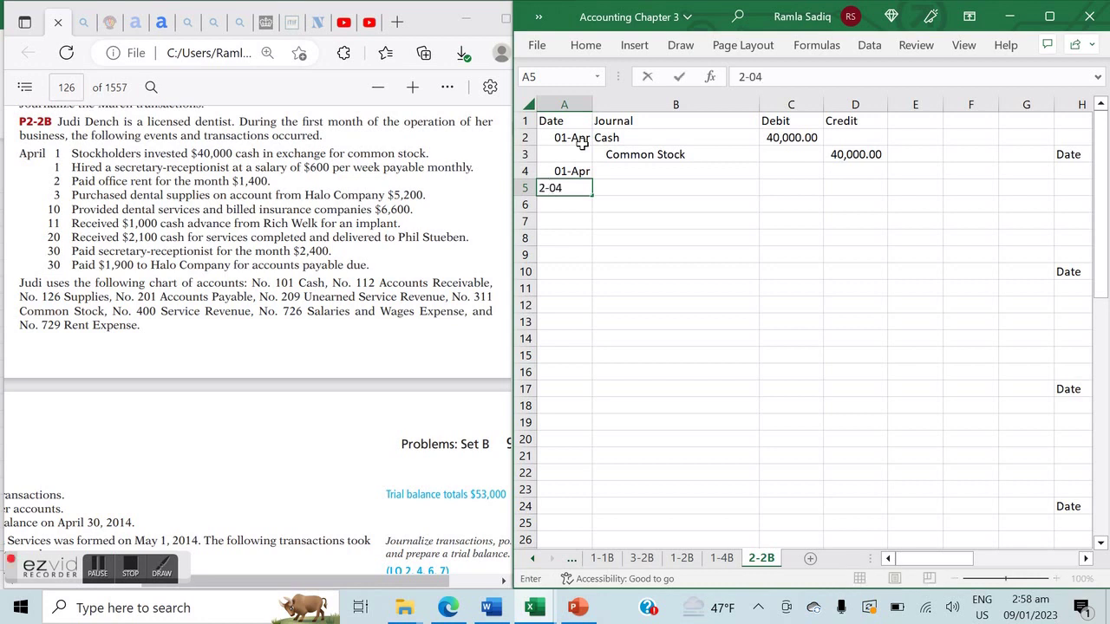
key("Return")
key("Up")
key("Right")
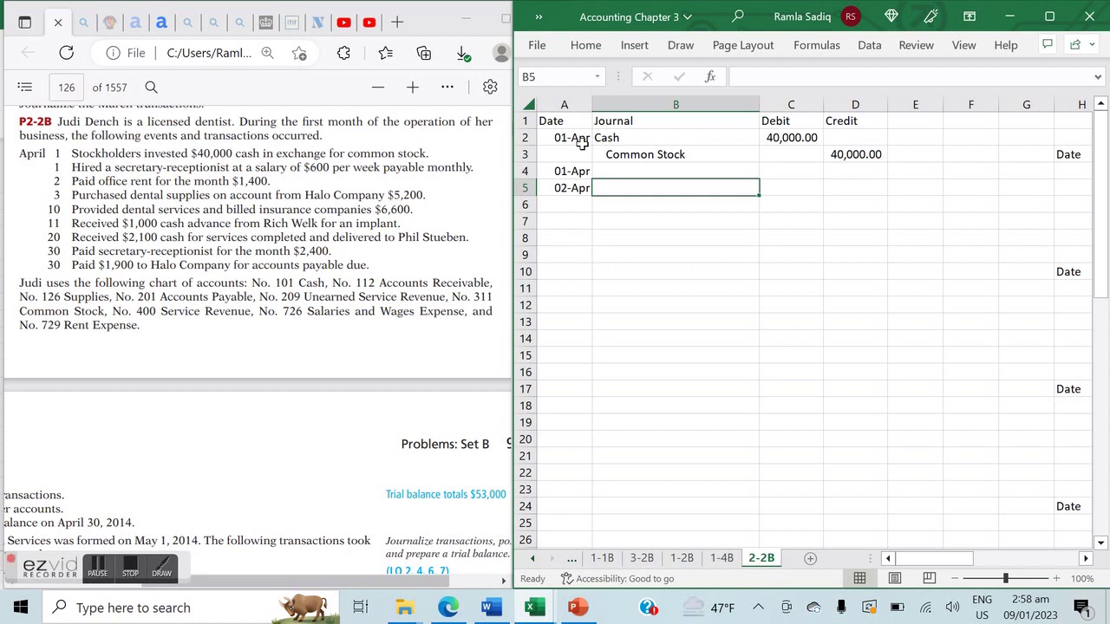
type("Rent")
type("Expense")
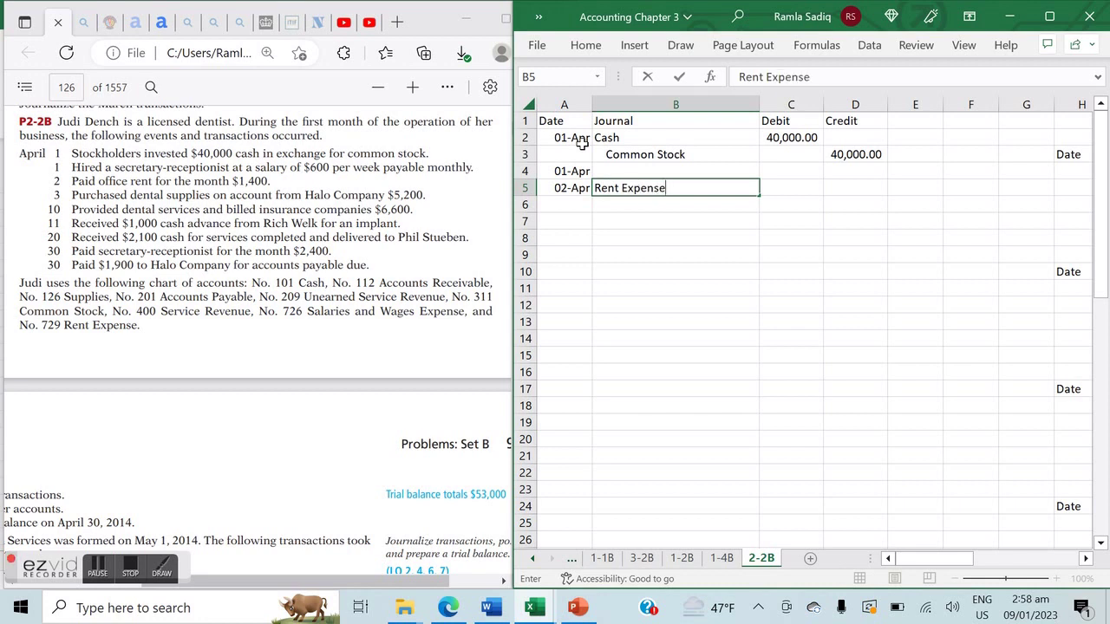
key("Return")
type("Cash")
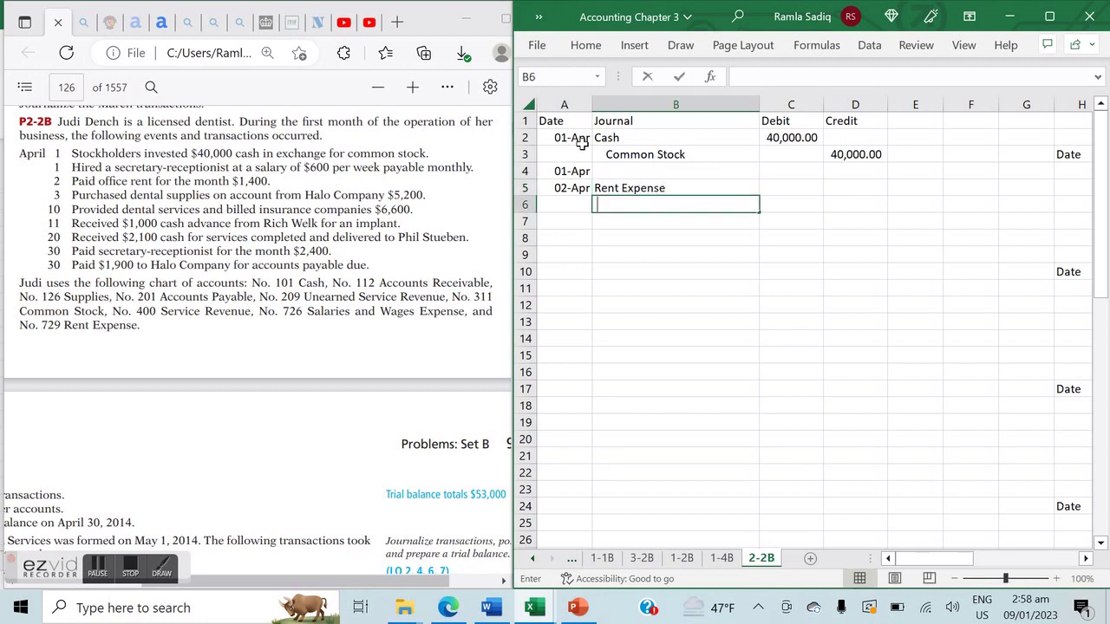
key("Tab")
- Enter 1400 as the Rent Expense debit in C5 and the Cash credit in D6
key("Up")
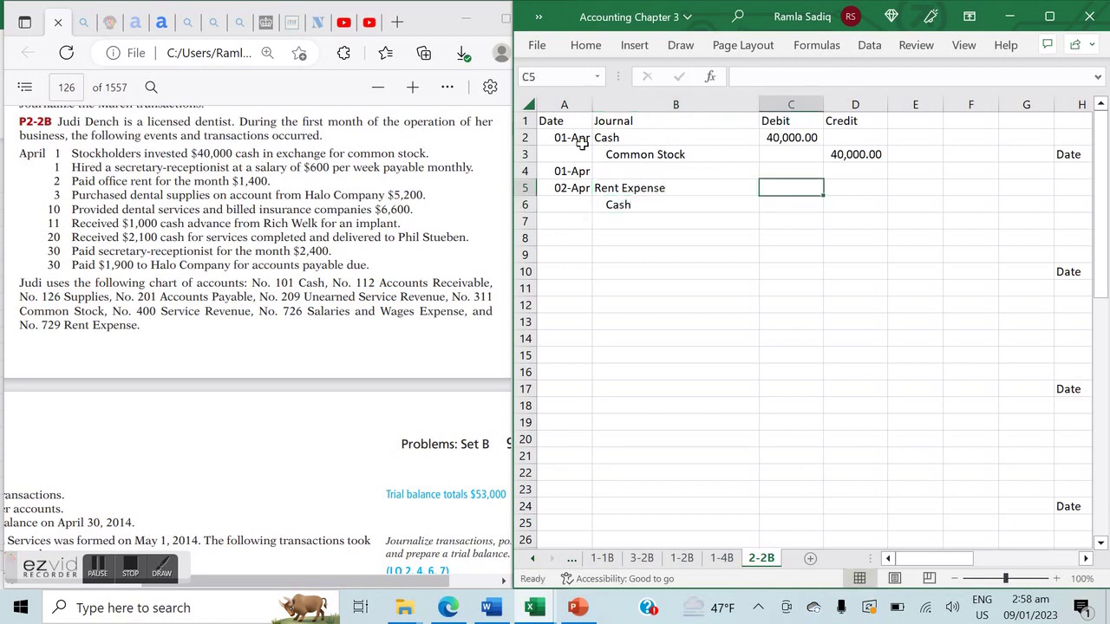
type("1400")
key("Return")
key("Tab")
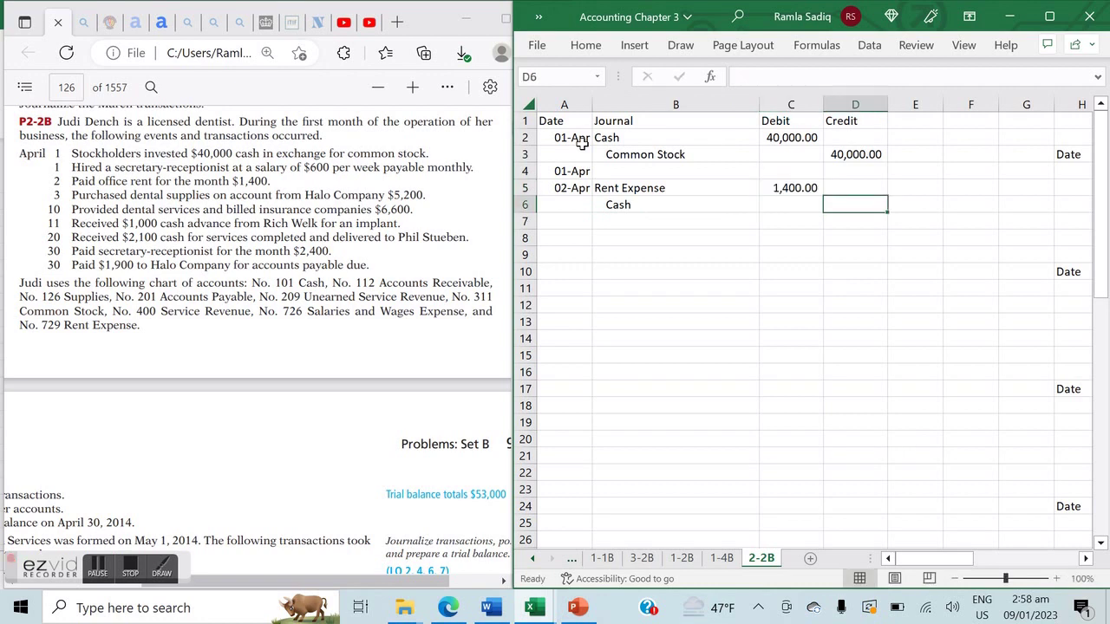
type("1400")
key("Return")
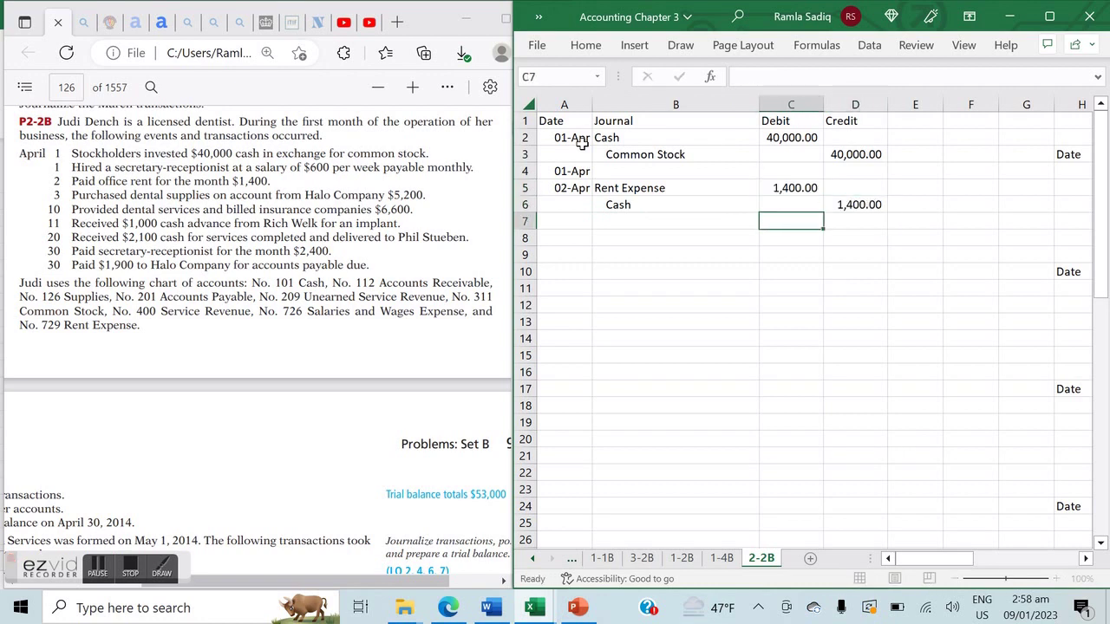
key("Left")
key("Left")
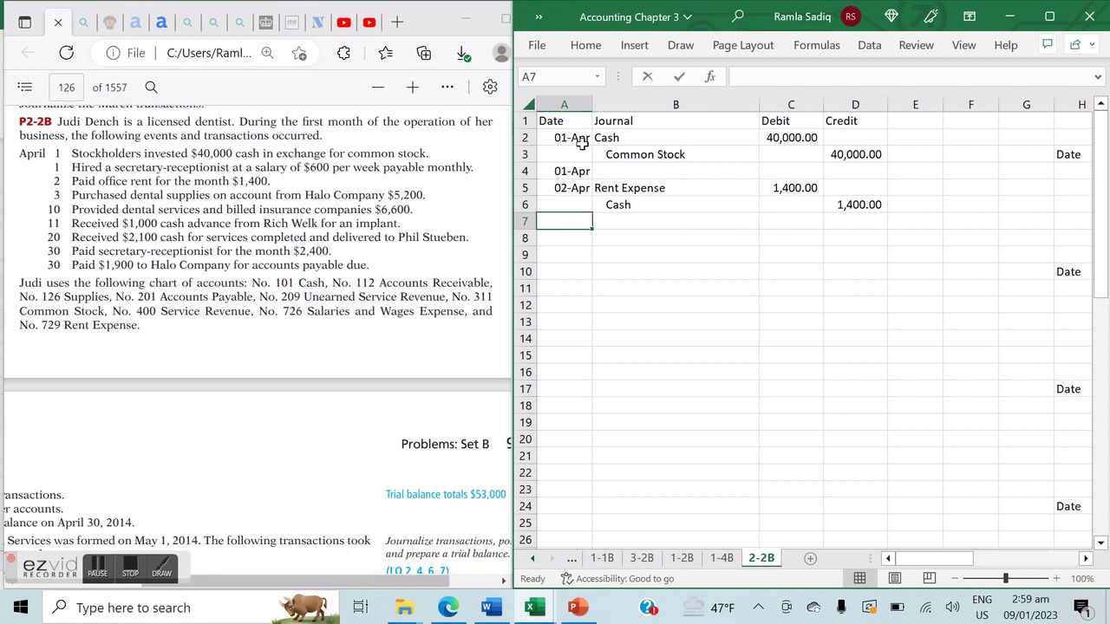
- Enter the April 3 date, typed as 3-4, in cell A7
type("3-4")
key("Return")
key("Up")
key("Right")
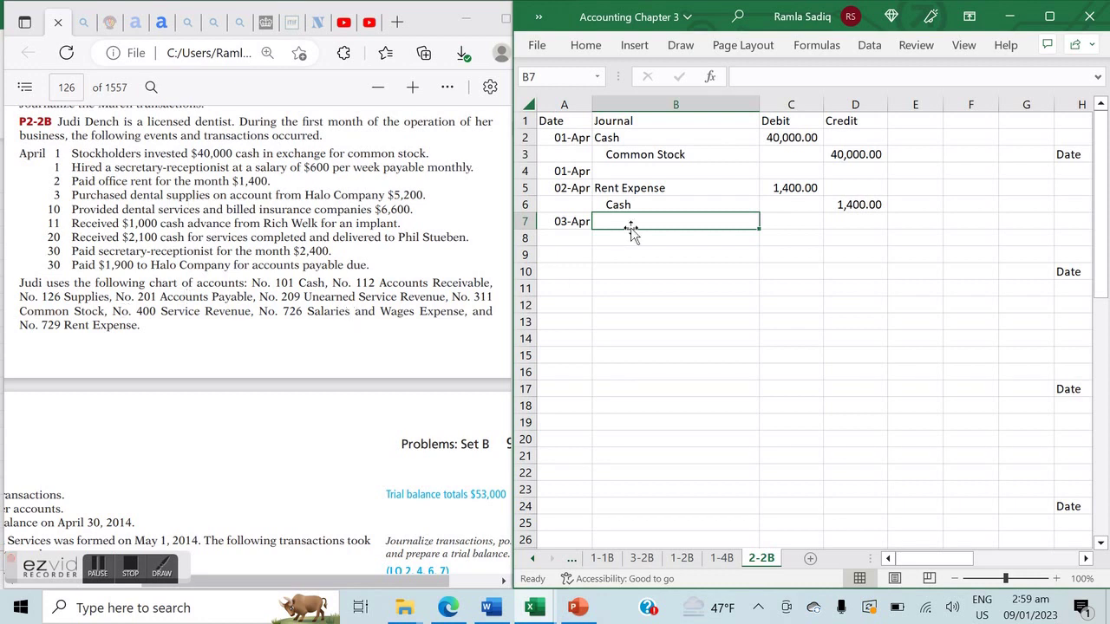
- Enter Supplies in B7 and Accounts Payable in B8
type("SUpplie")
key("BackSpace")
key("BackSpace")
key("BackSpace")
key("BackSpace")
key("BackSpace")
key("BackSpace")
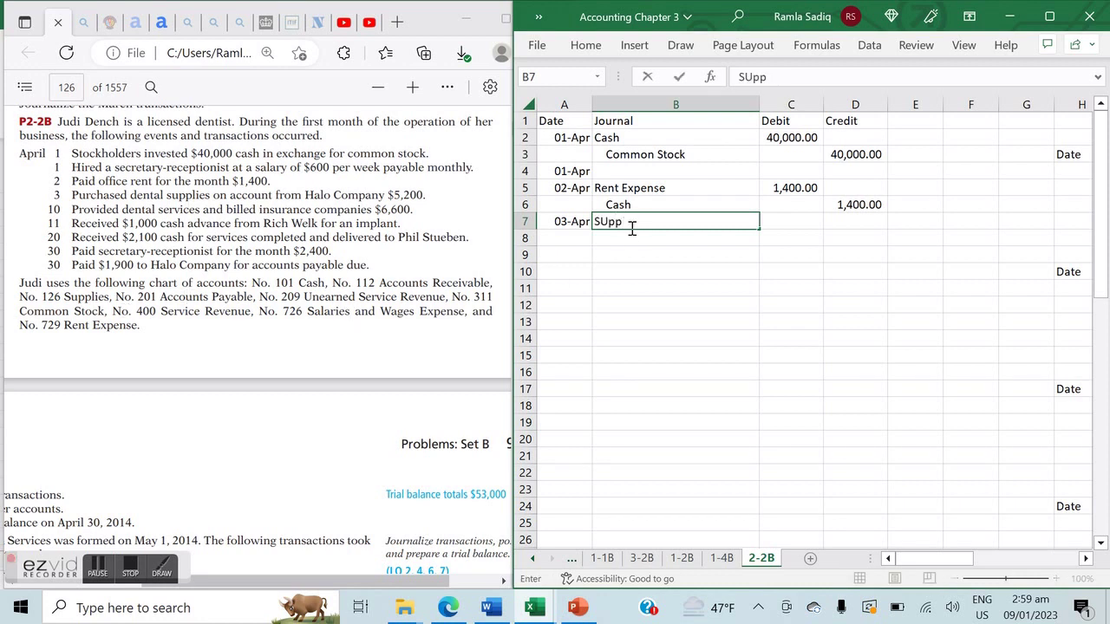
type("upplies")
key("Tab")
left_click(633, 236)
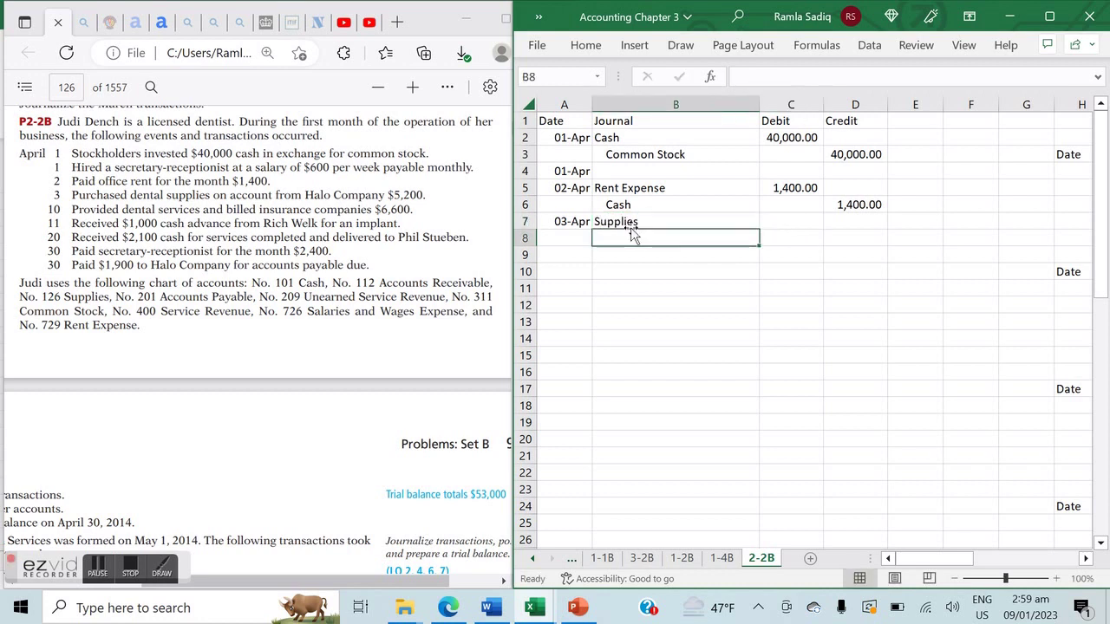
type("Accou")
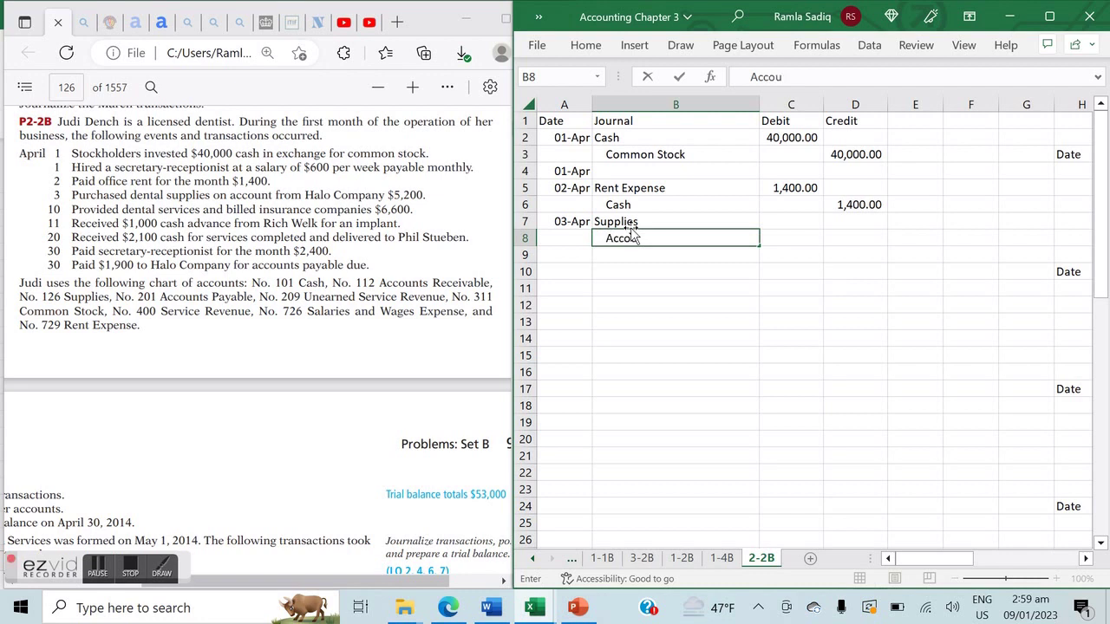
type("nts Payable")
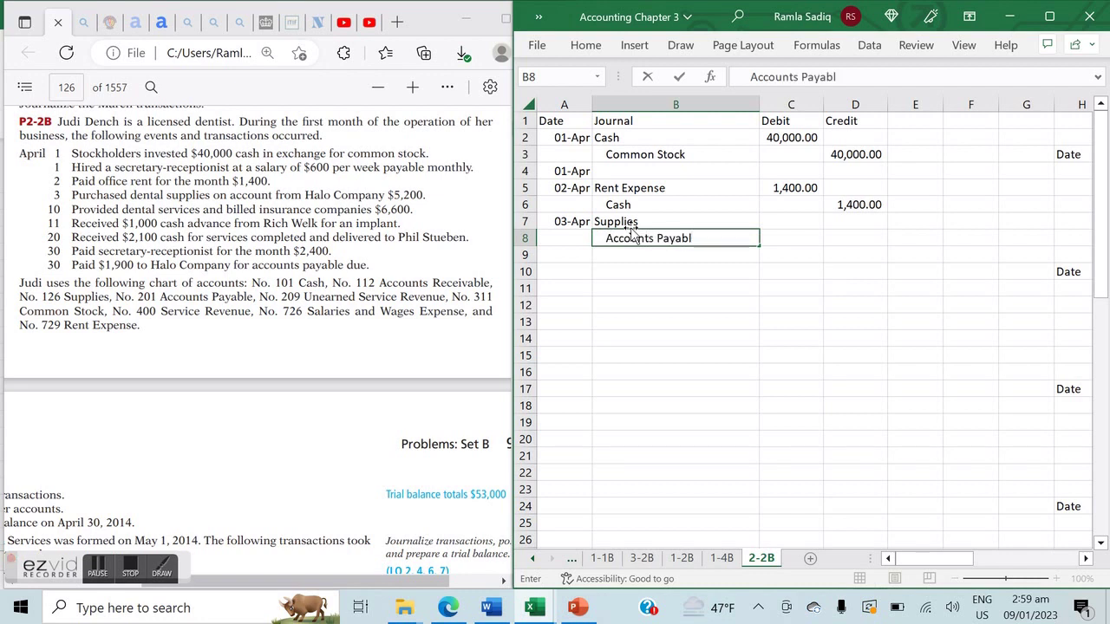
key("Tab")
- Enter 5200 as the Supplies debit in C7 and the Accounts Payable credit in D8
key("Up")
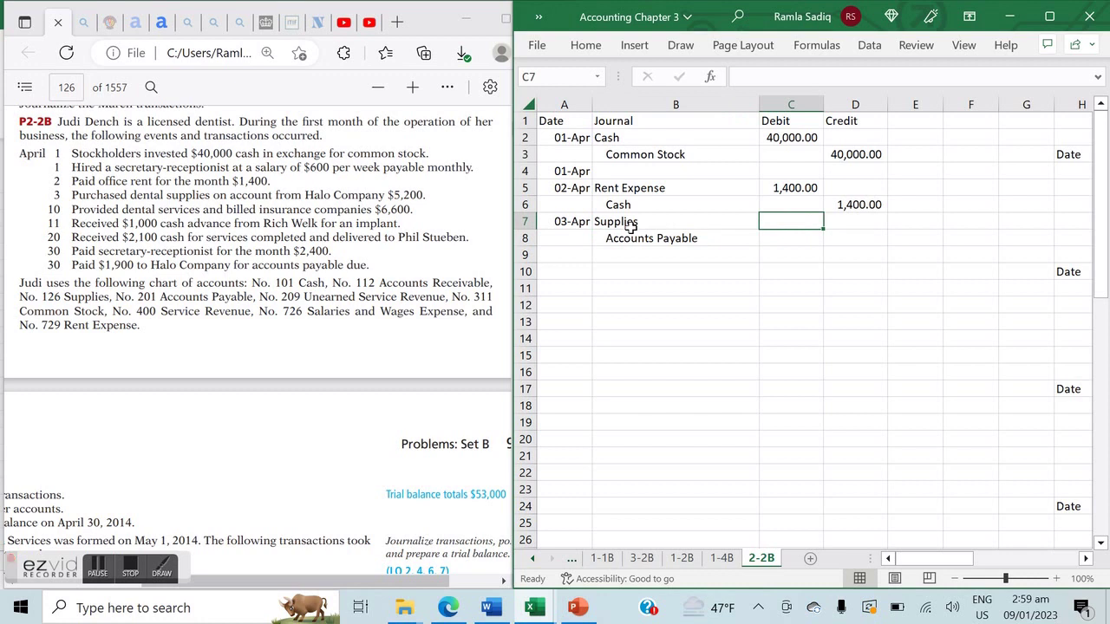
type("5200")
key("Return")
key("Right")
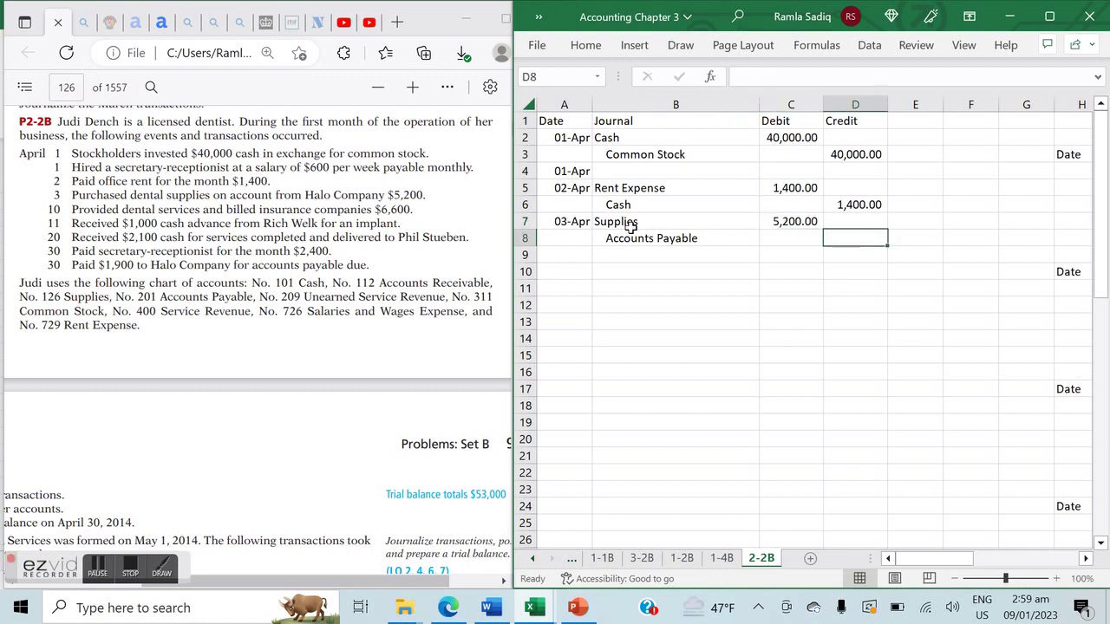
type("5200")
key("Return")
key("Left")
key("Left")
key("Left")
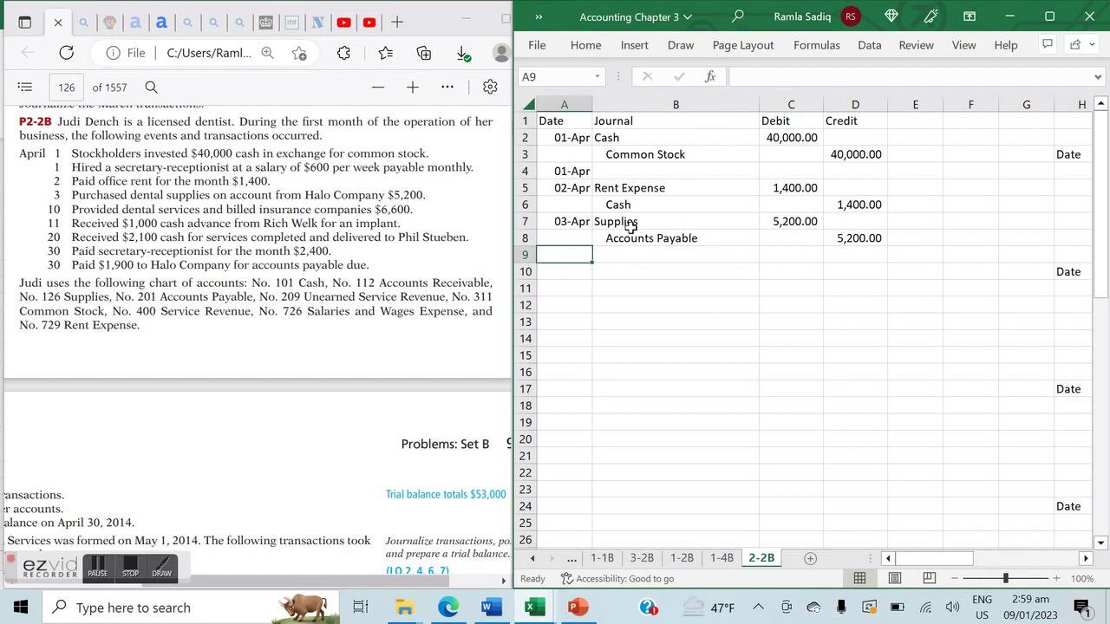
- Enter the 10-04 date with Accounts Receivable and Service Revenue as its accounts
type("10-04")
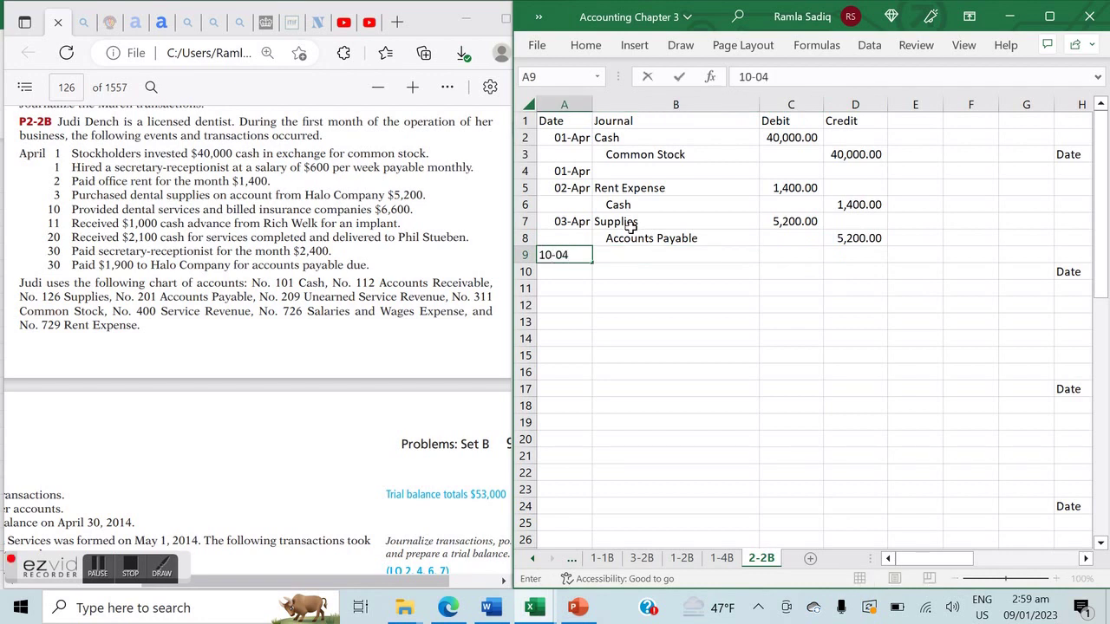
key("Return")
key("Right")
key("Up")
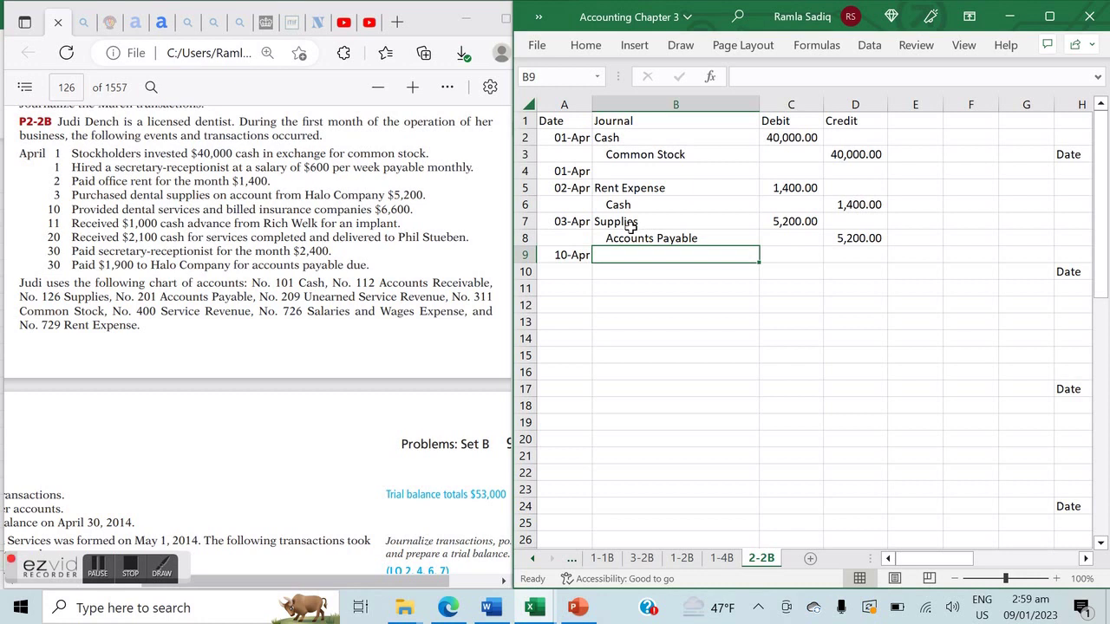
type("Accounts R")
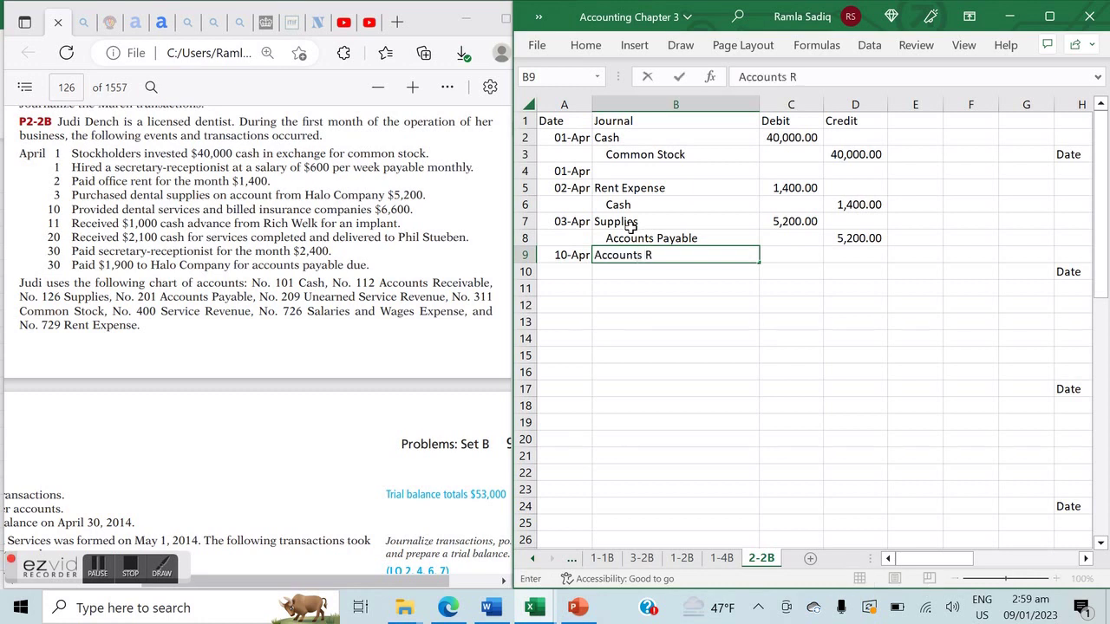
type("eceivable")
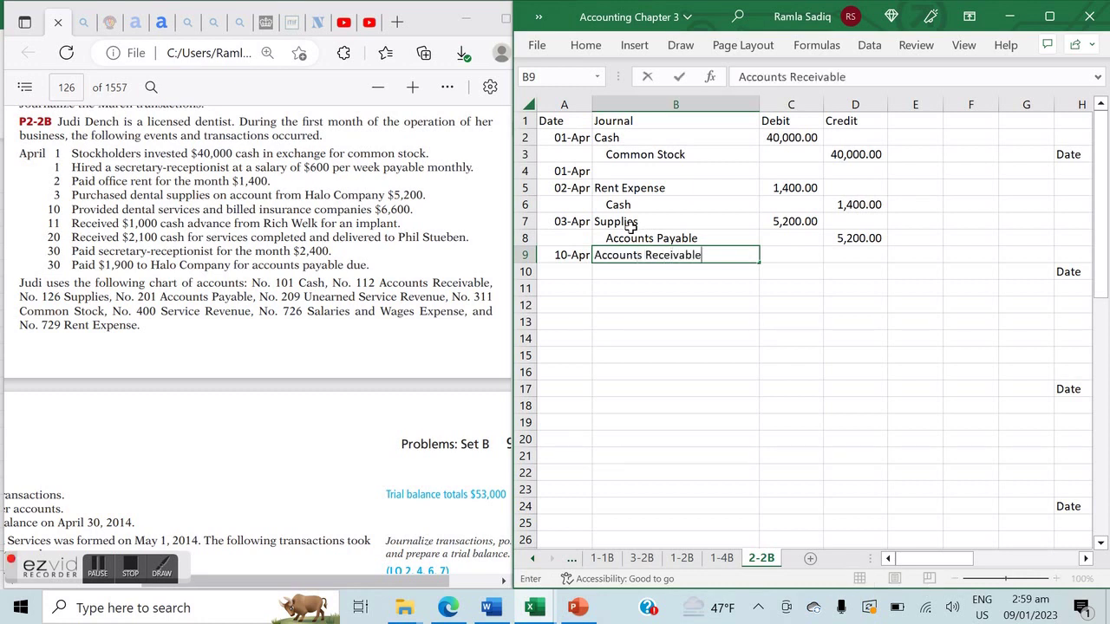
key("Return")
type("S")
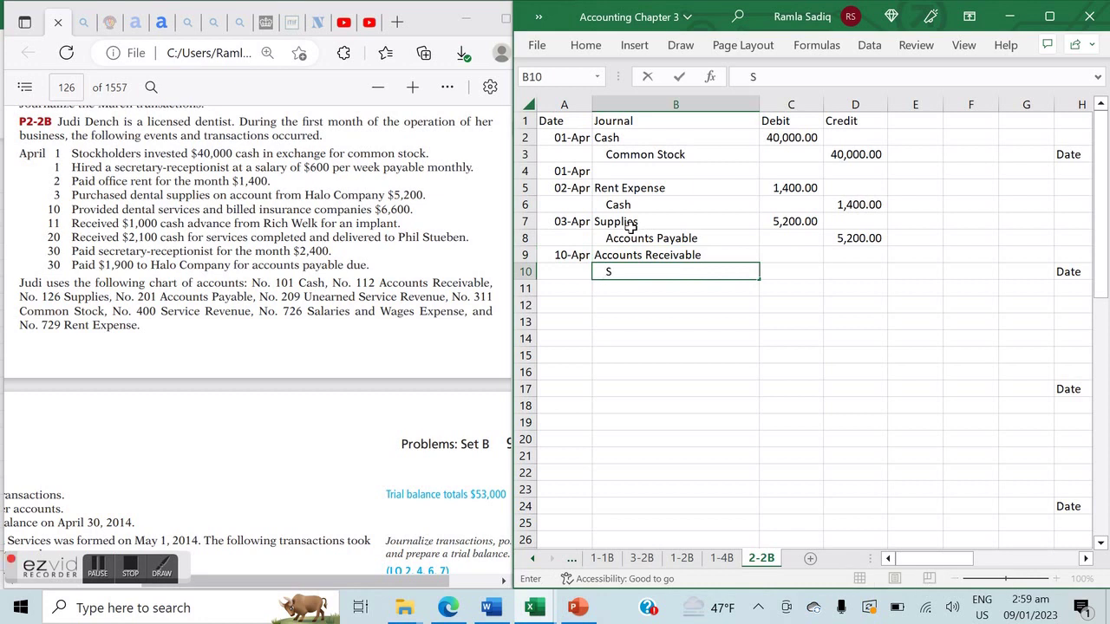
type("ervice Revenue")
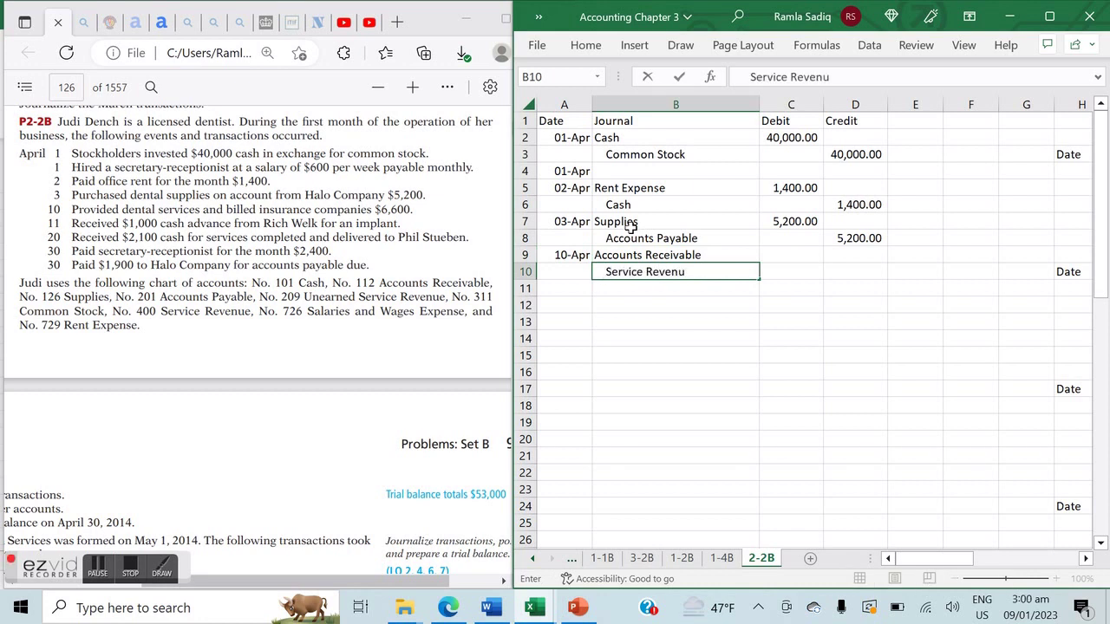
key("Tab")
- Enter 6600 as the Accounts Receivable debit and the Service Revenue credit
key("Up")
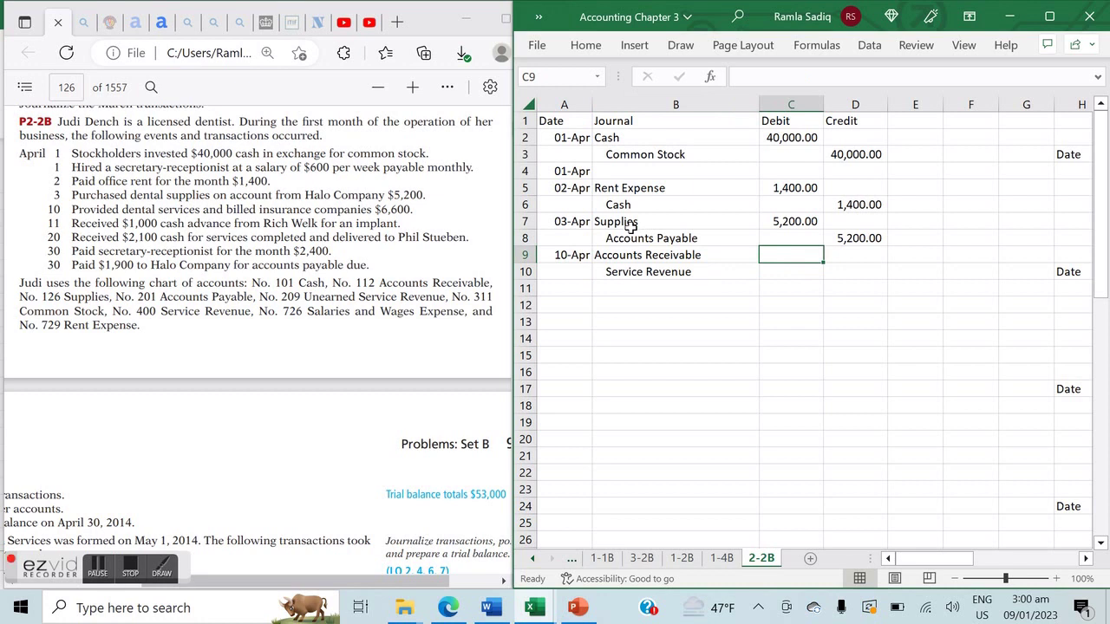
type("6600")
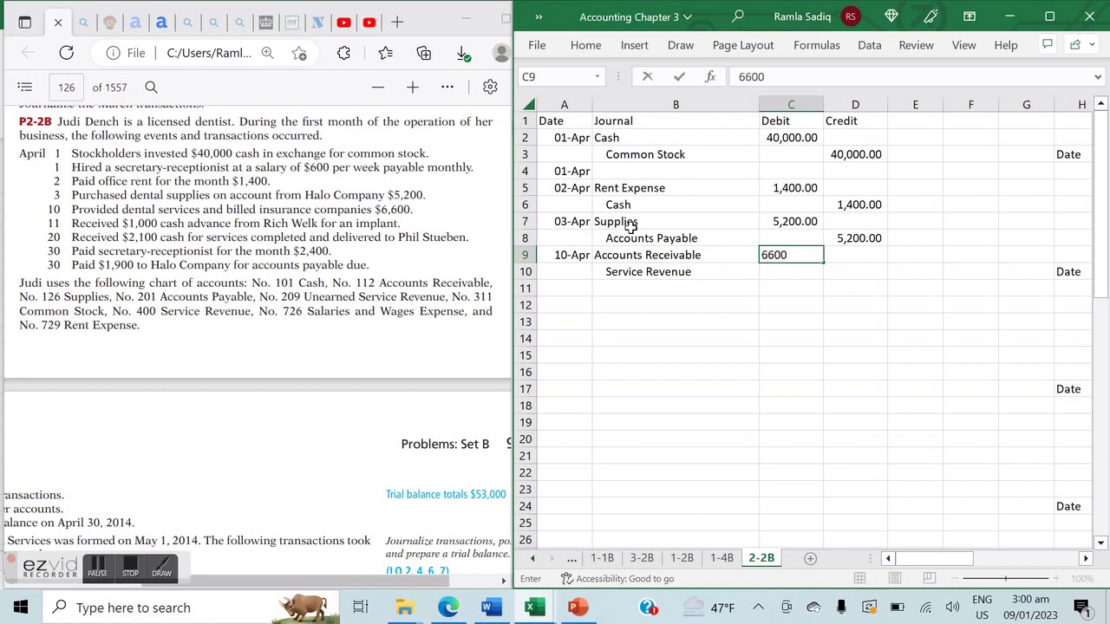
key("Return")
key("Right")
type("6600")
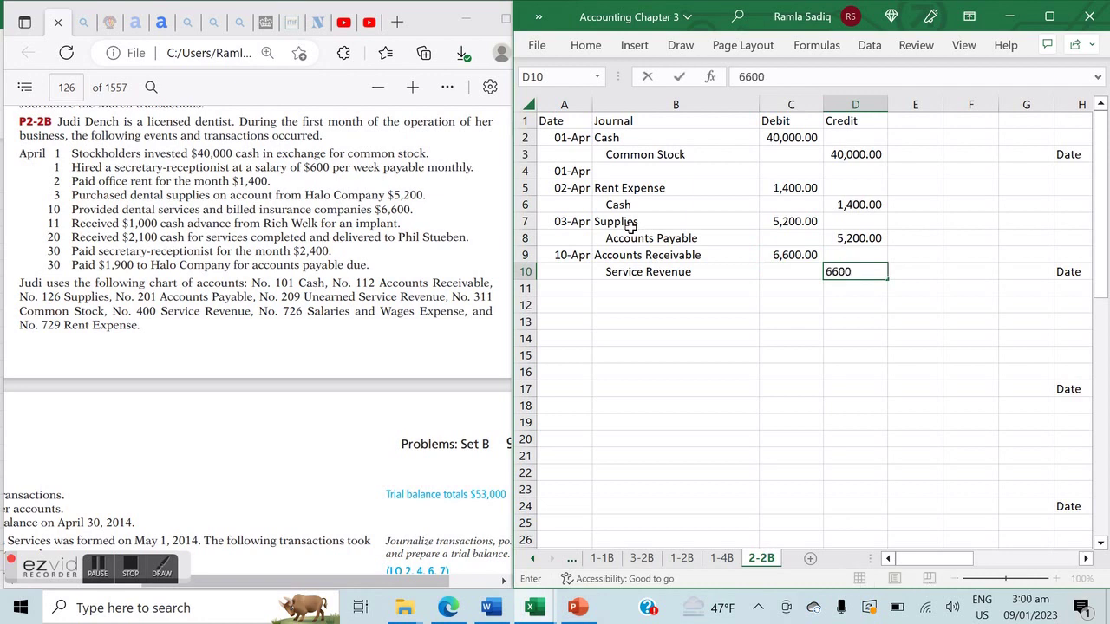
key("Return")
key("Left")
key("Left")
key("Left")
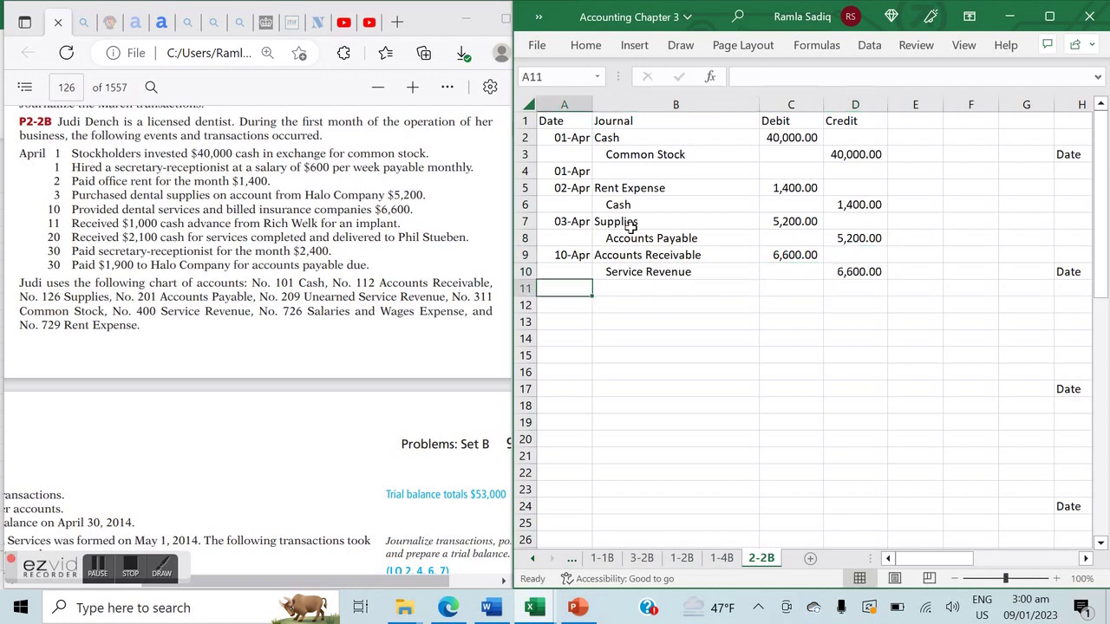
- Enter the 11-04 date with Cash and Unearned Service Revenue as its accounts
type("11-04")
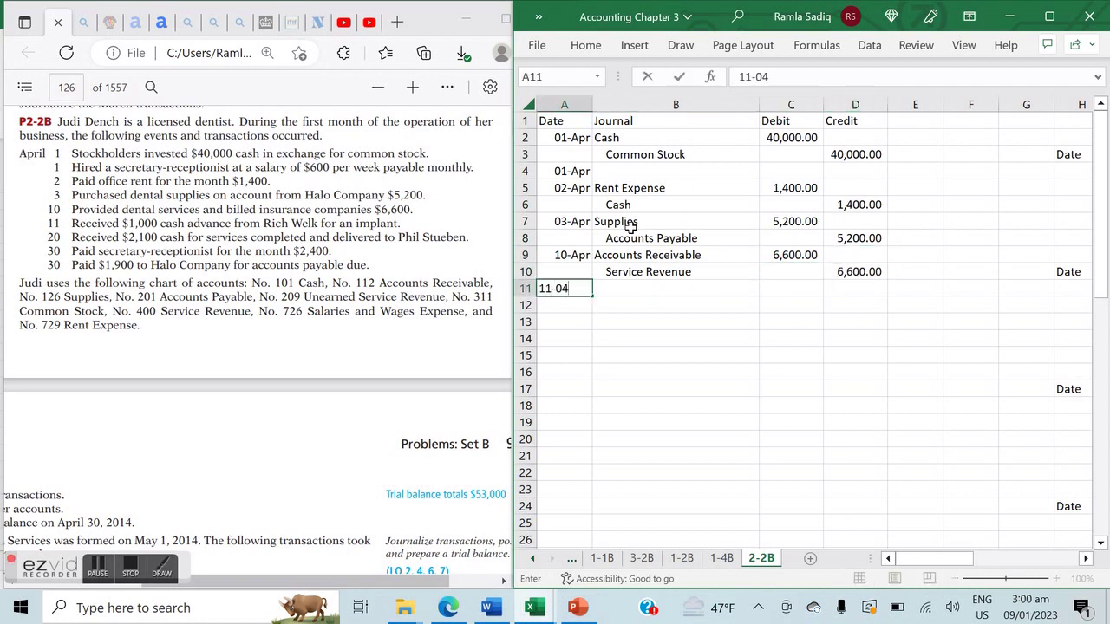
key("Return")
key("Right")
key("Up")
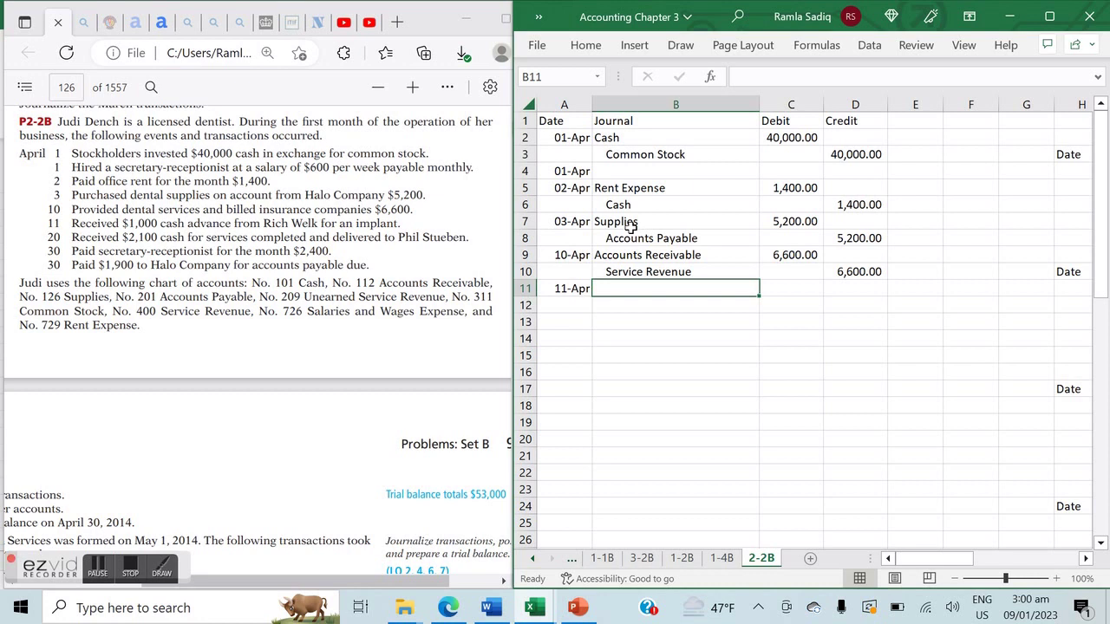
type("Cash")
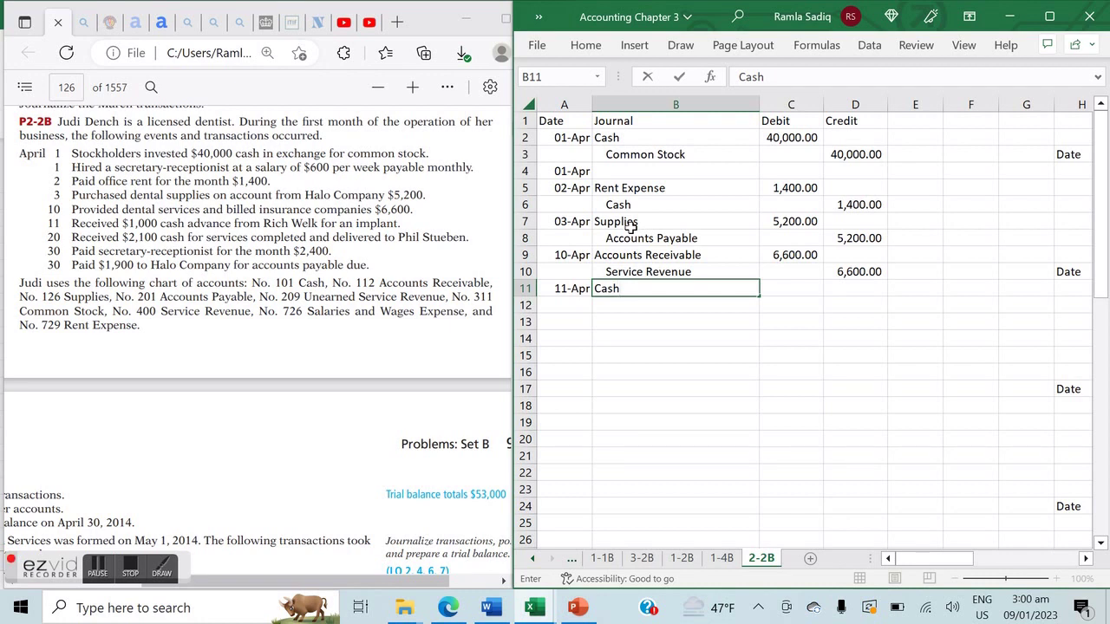
key("Return")
type("U")
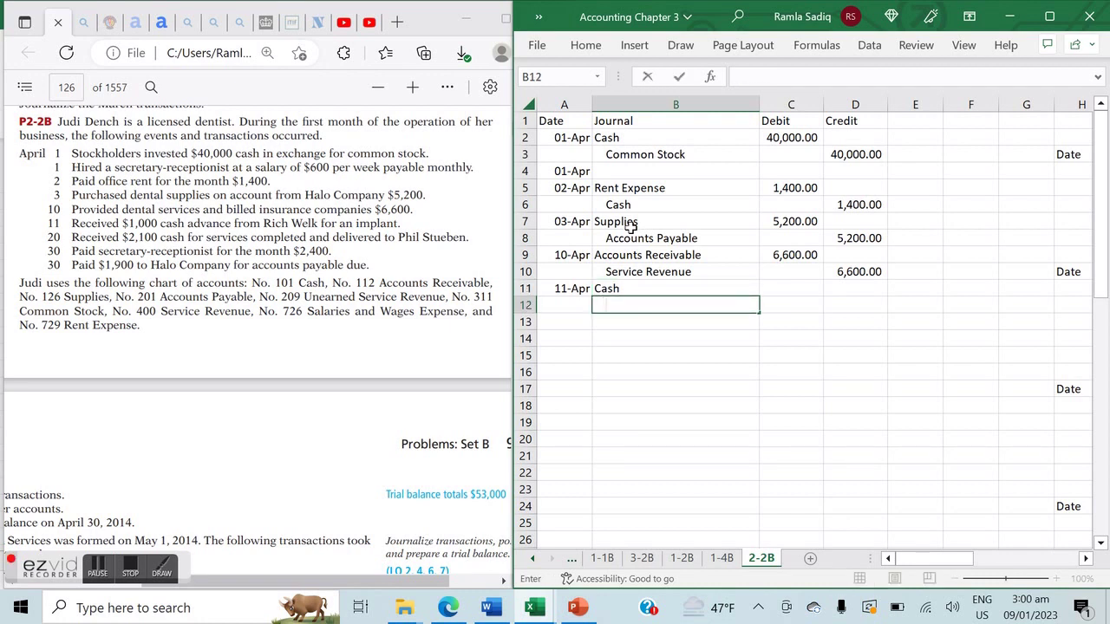
type("nearned S")
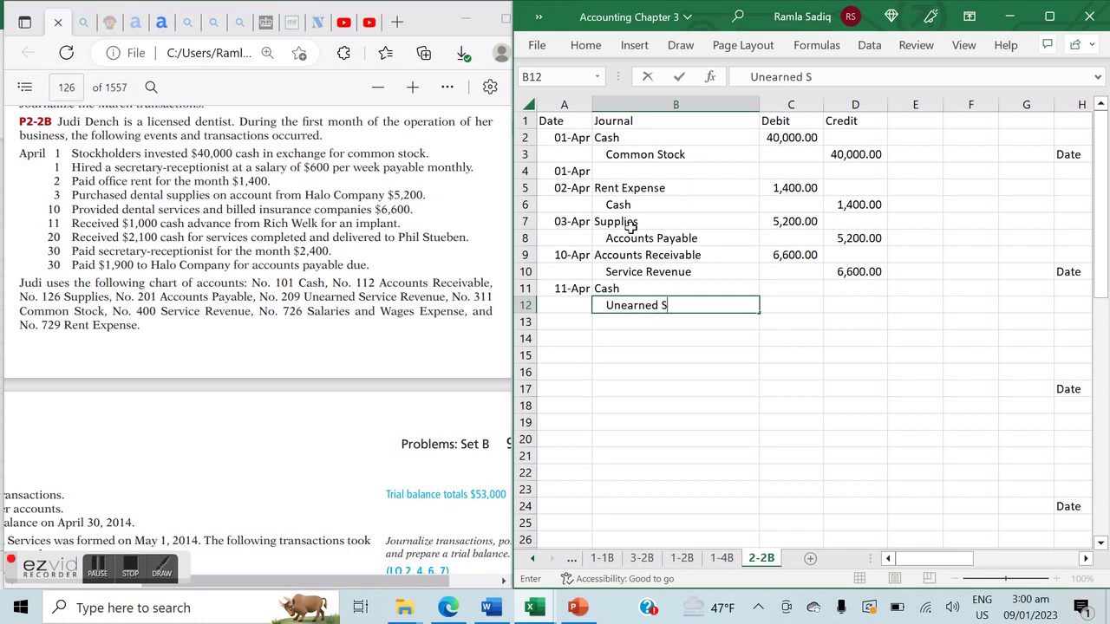
type("ervice Revenue")
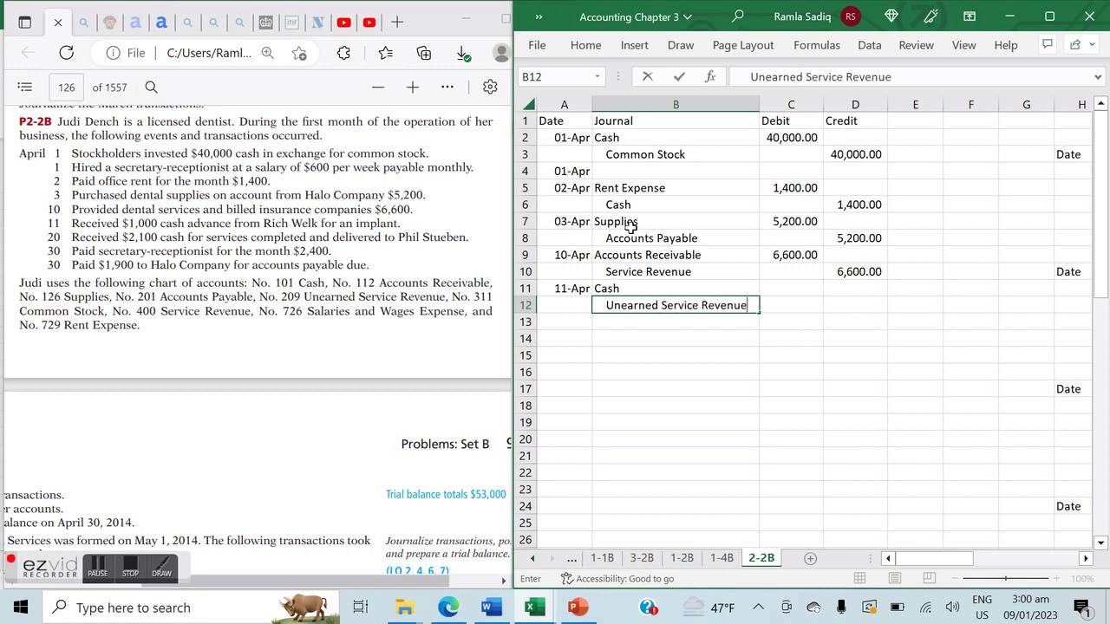
key("Up")
- Enter 1000 as the Cash debit and the Unearned Service Revenue credit
key("Right")
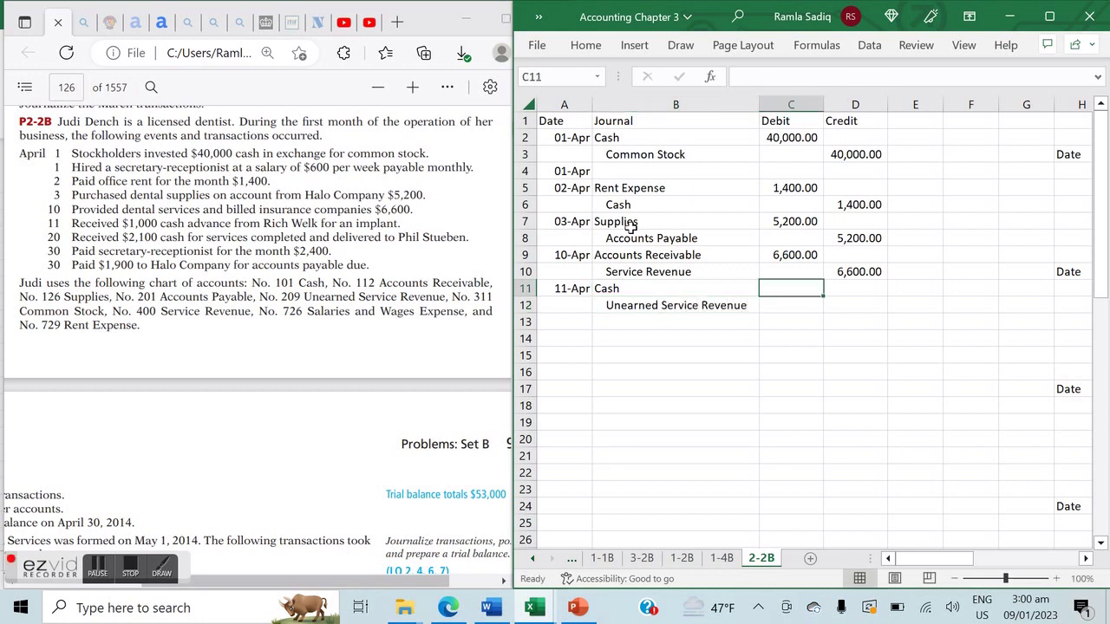
type("1000")
key("Return")
key("Right")
type("1000")
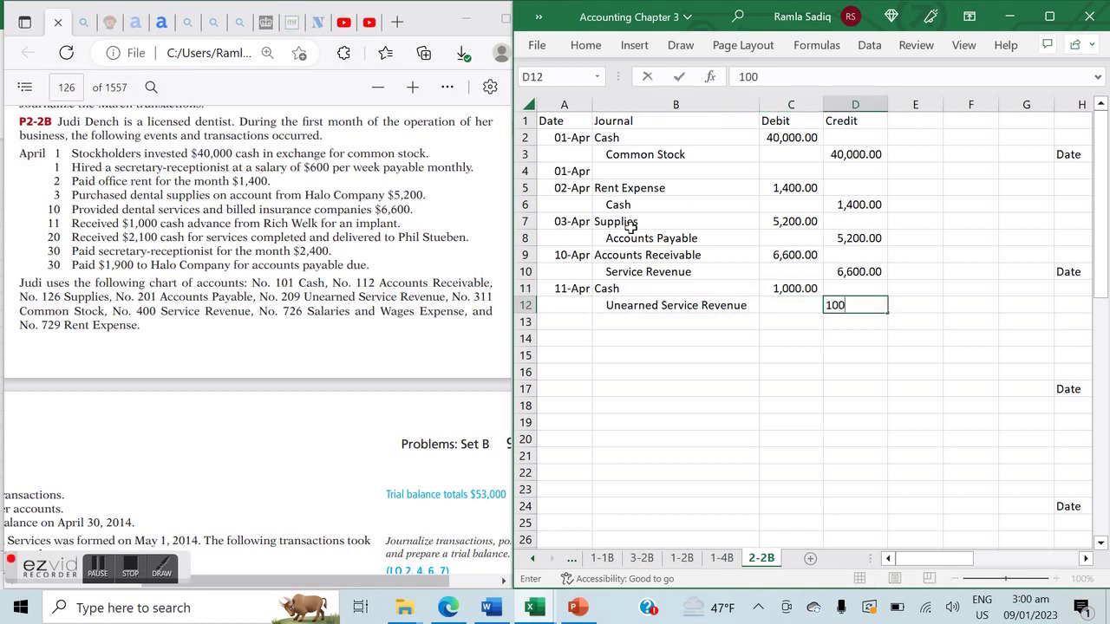
key("Return")
key("Down")
key("Left")
key("Left")
key("Left")
key("Up")
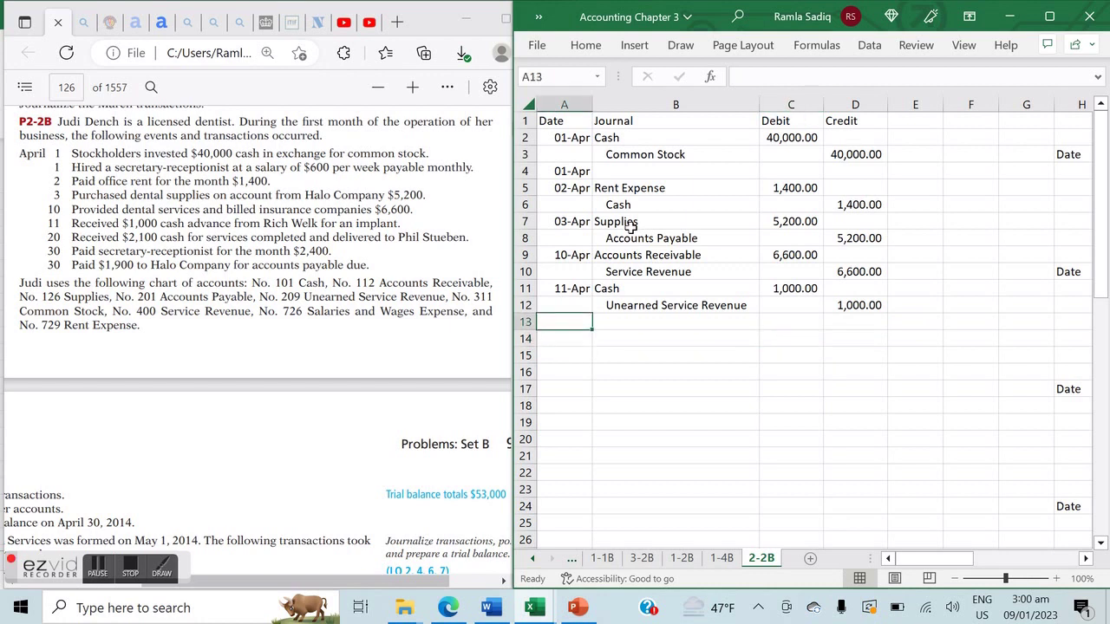
- Enter 20-apr in A13 with Cash and the indented Service Revenue line below it
type("20-apr")
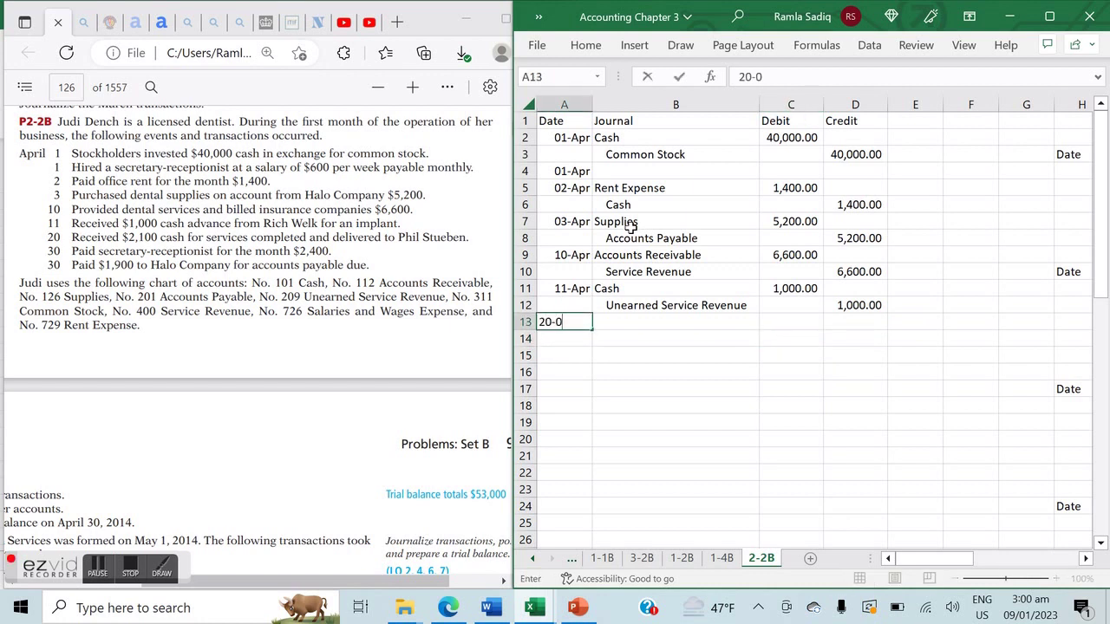
key("Return")
key("Up")
key("Right")
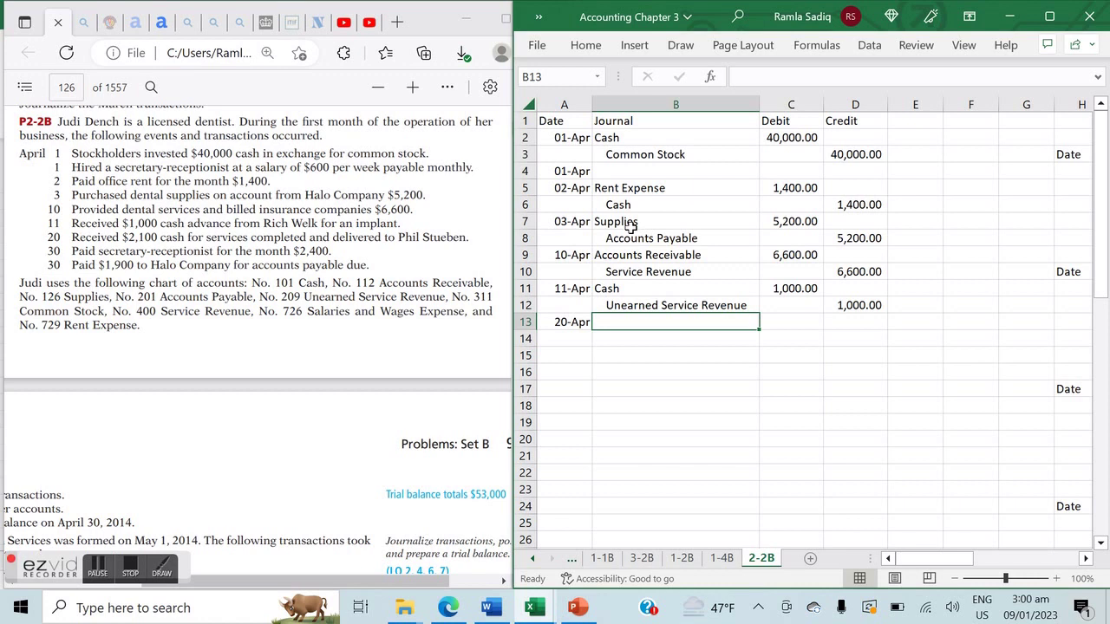
type("Cash")
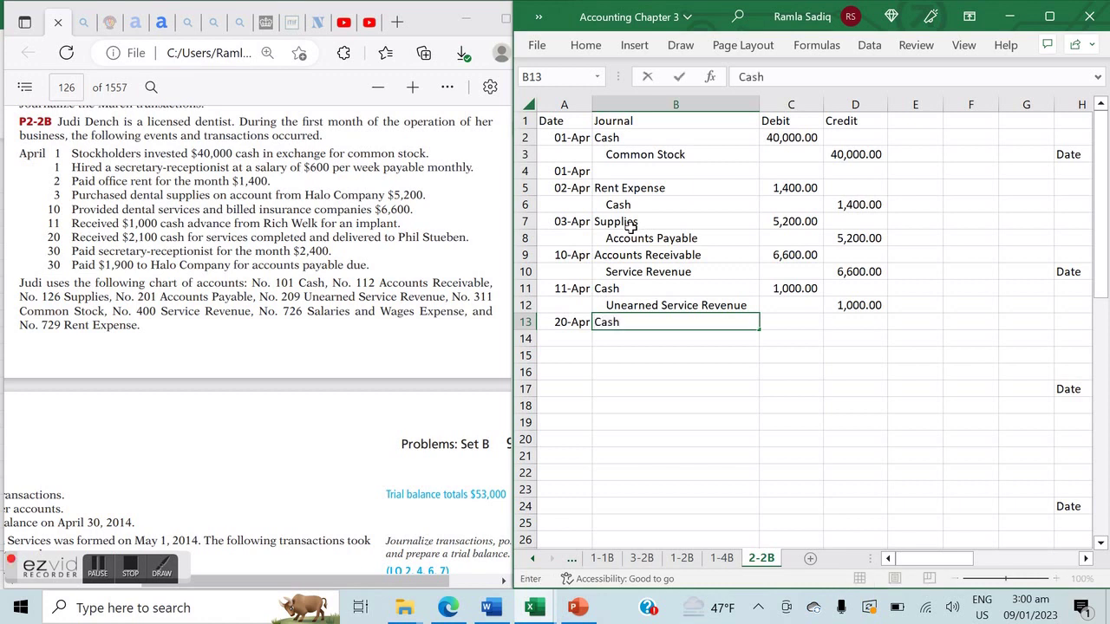
key("Return")
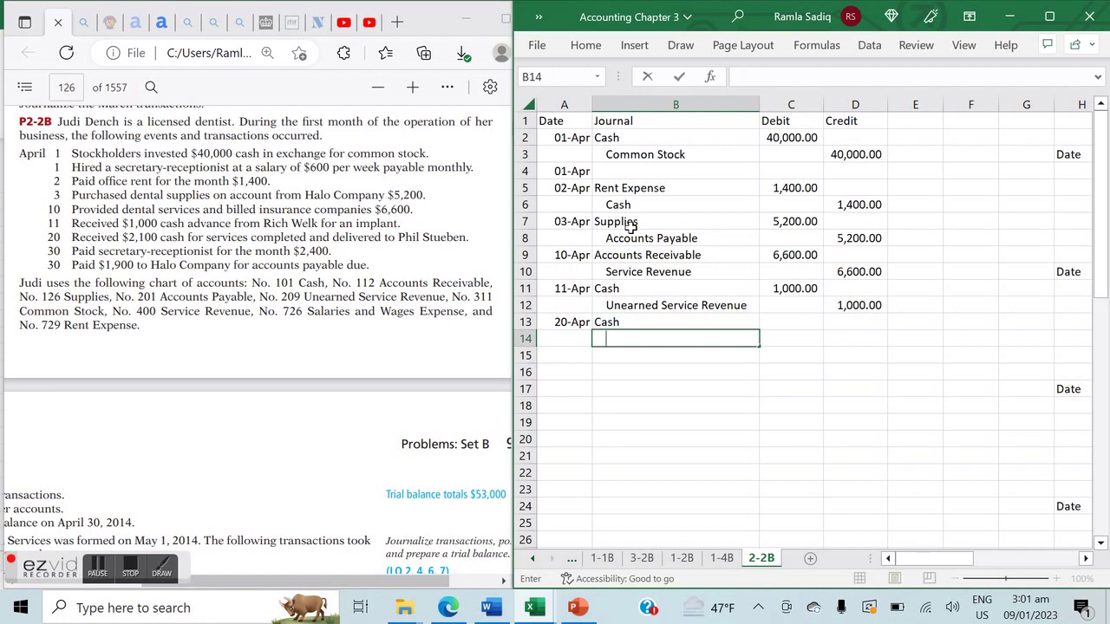
type("Service")
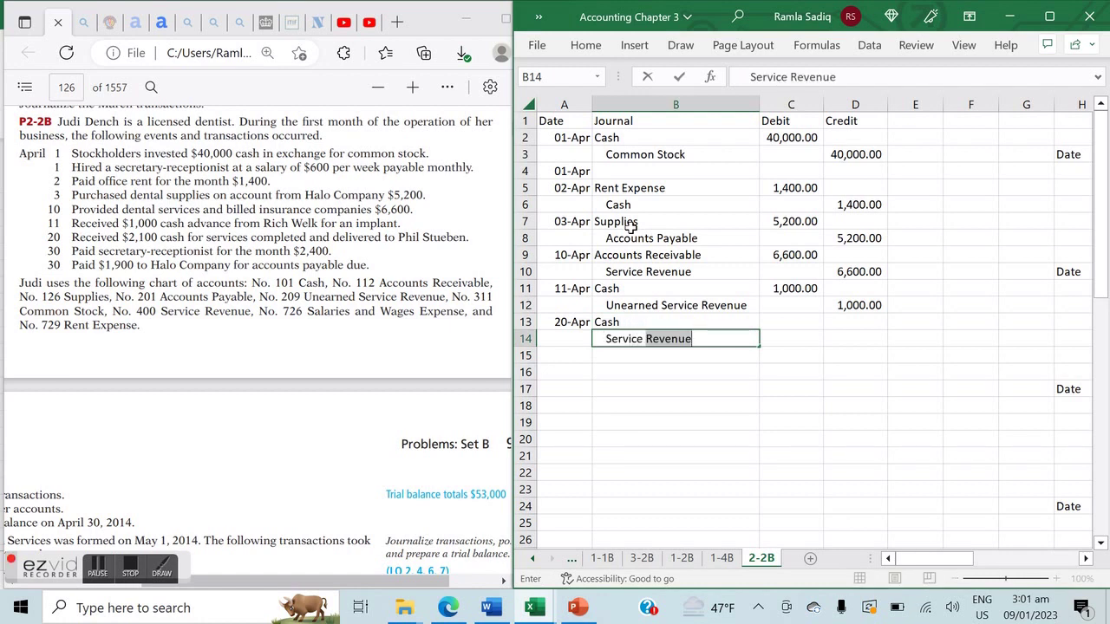
key("Tab")
- Enter 2100 as the Cash debit in C13 and the Service Revenue credit in D14
key("Up")
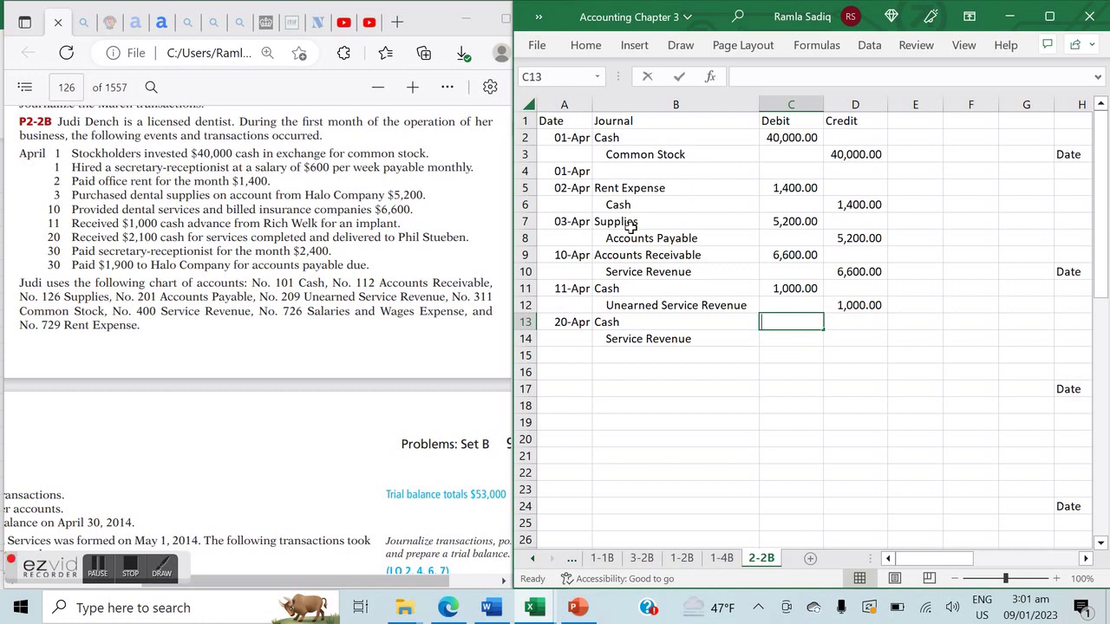
type("2100")
key("Tab")
key("Down")
type("2100")
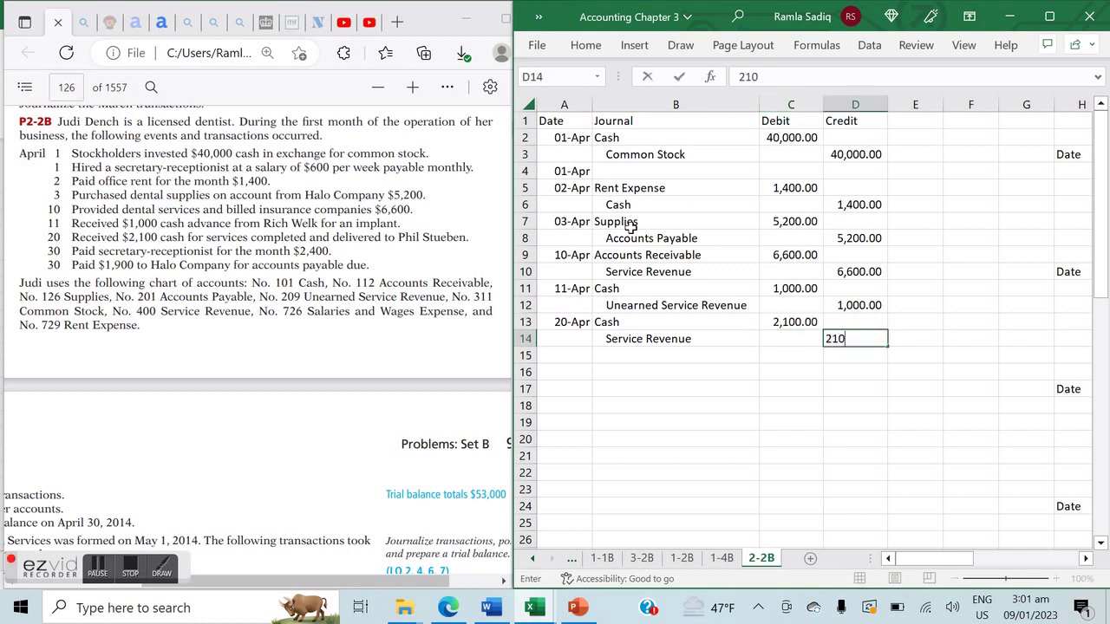
key("Return")
key("Left")
key("Left")
key("Left")
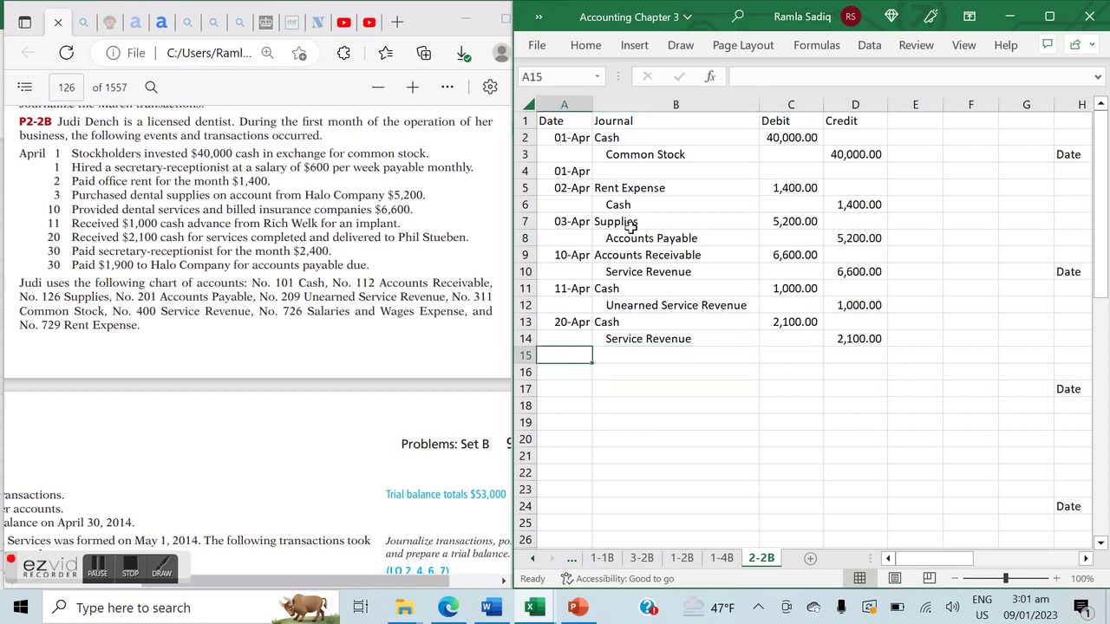
- Enter 30-04 in A15 with Salaries and Wages Expense and an indented Cash line
type("30-04")
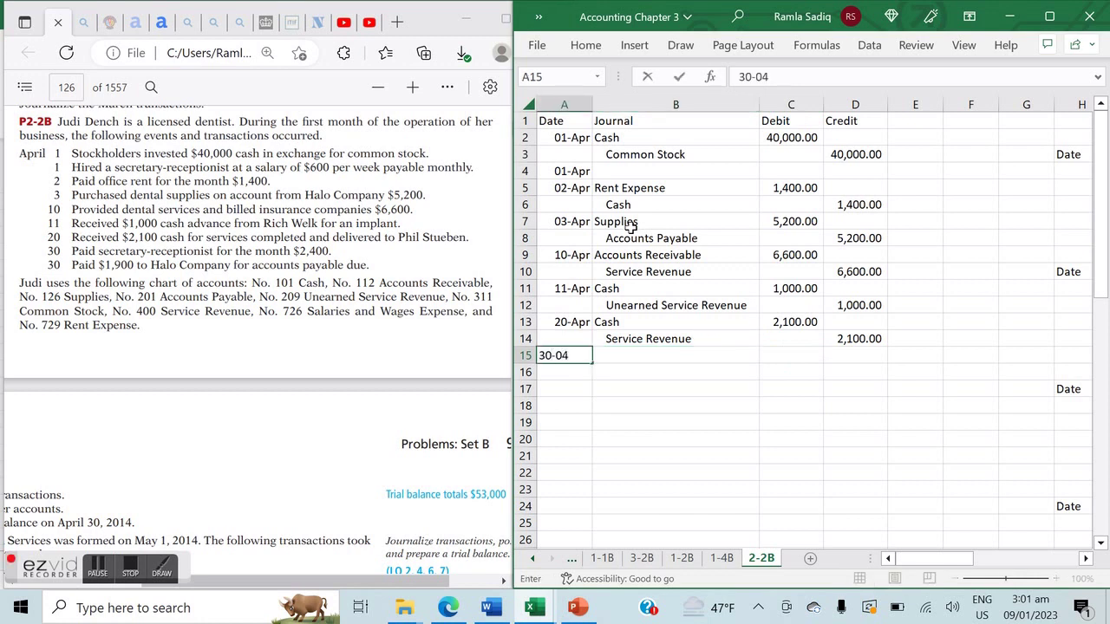
key("Tab")
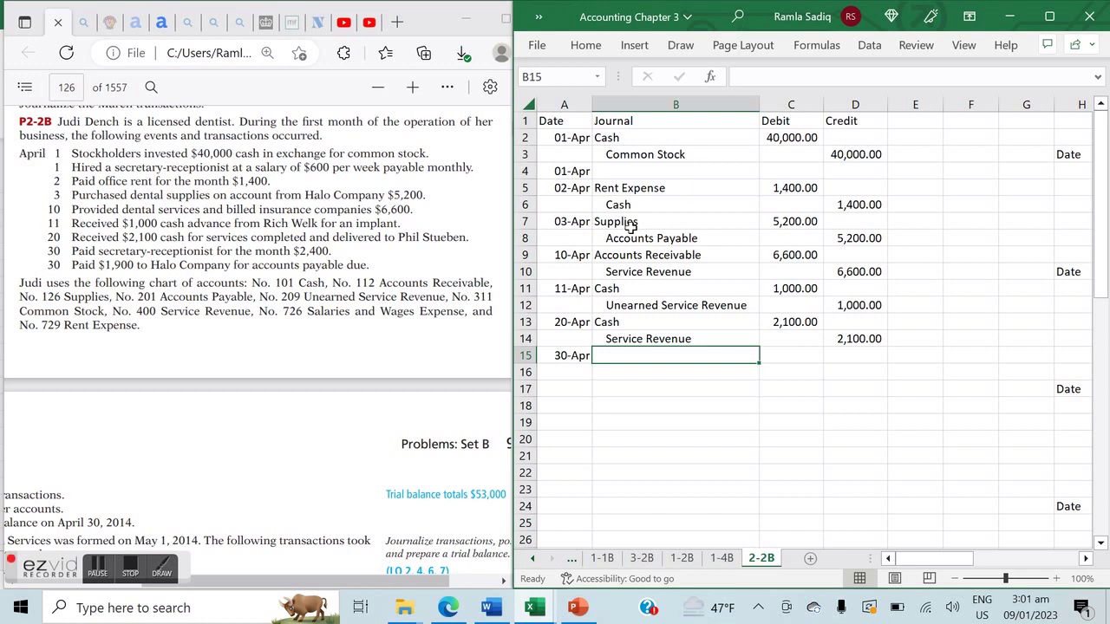
type("Salaries and")
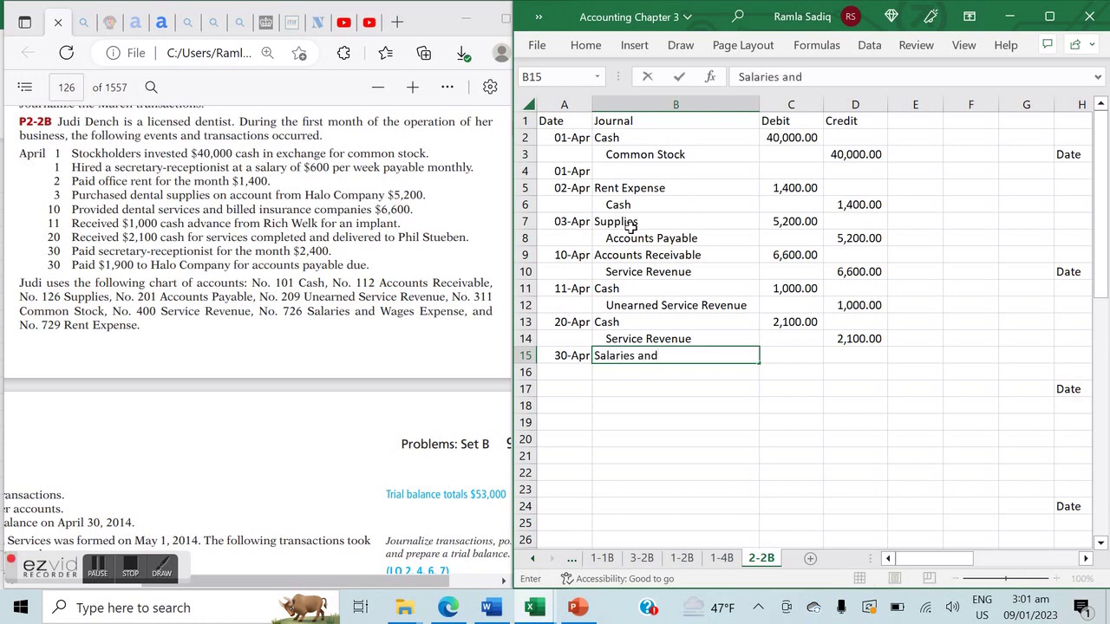
type(" Wages Epe")
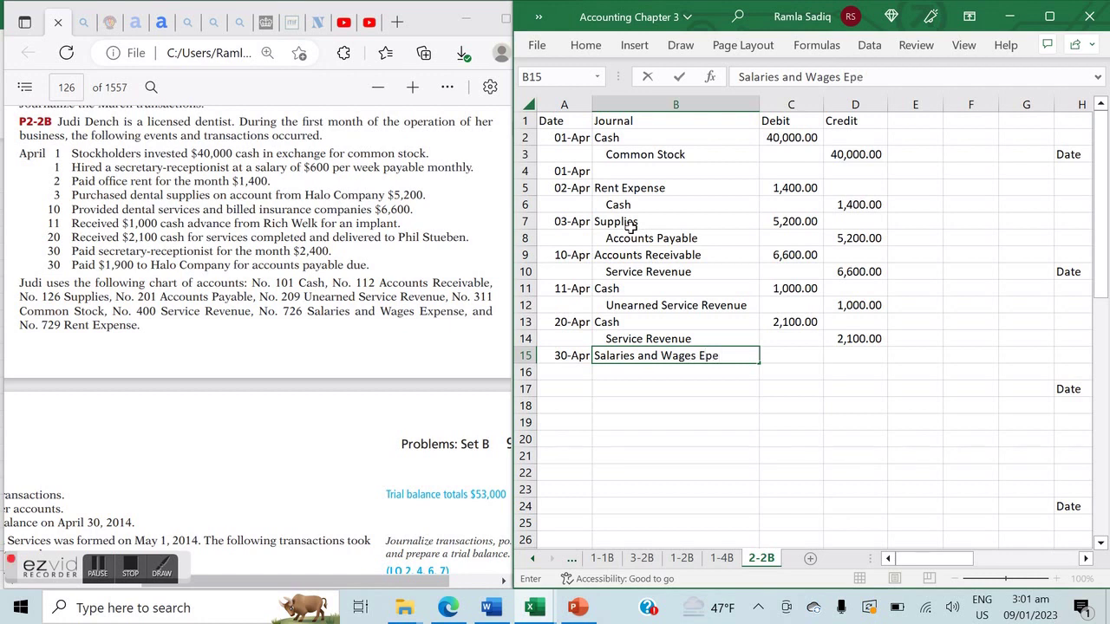
key("BackSpace")
key("BackSpace")
type("xpense")
key("Return")
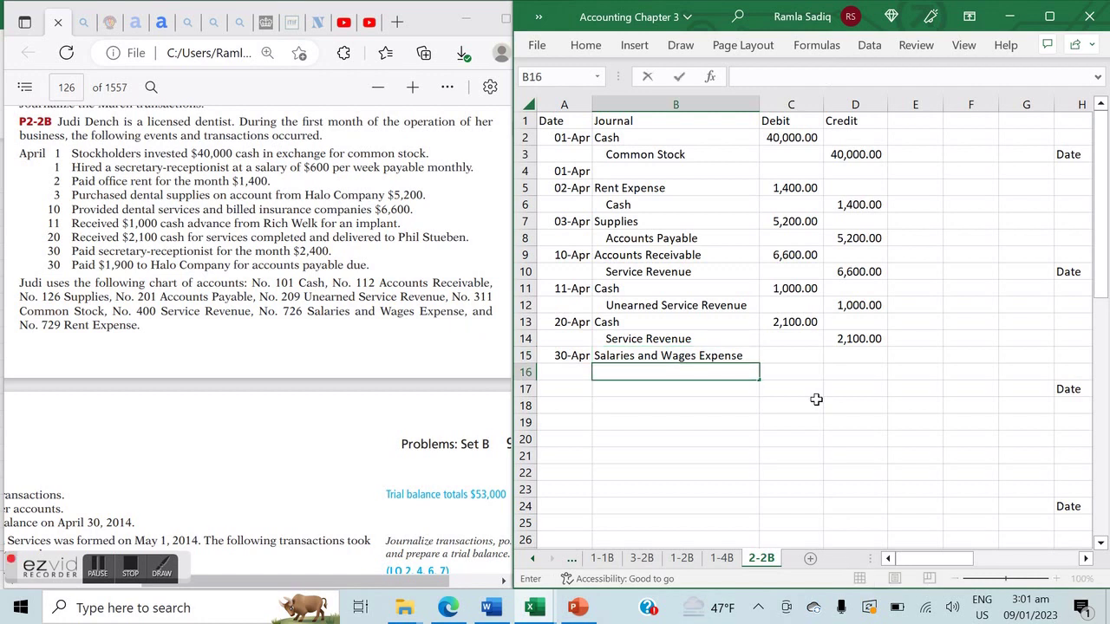
type("Cash")
key("Tab")
- Enter 2400 as the salaries debit in C15 and the Cash credit in D16
key("Up")
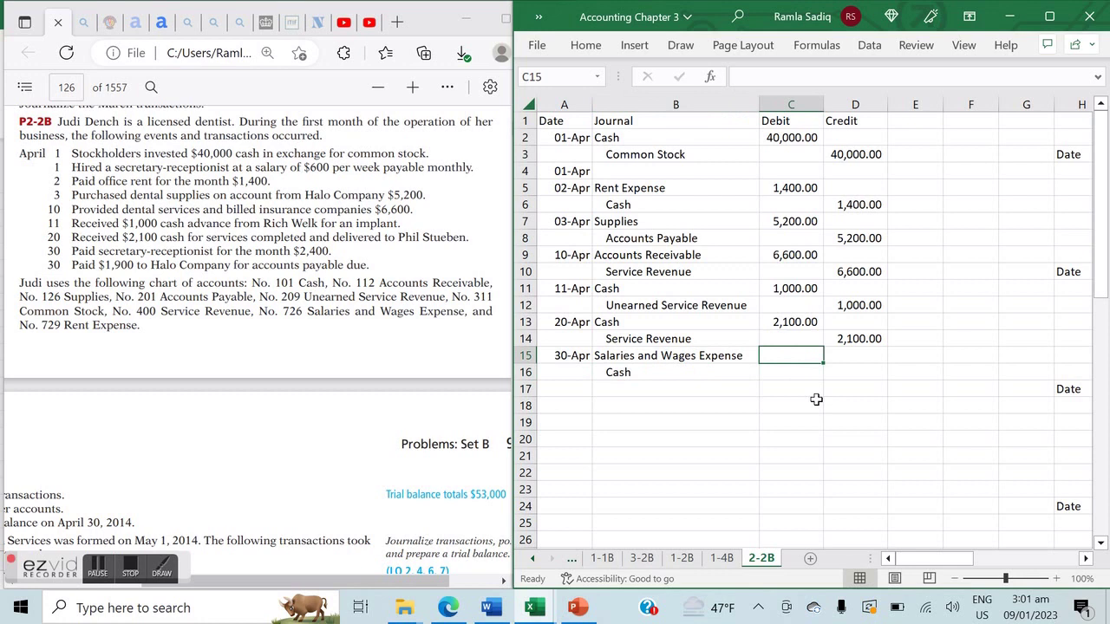
type("2400")
key("Return")
key("Right")
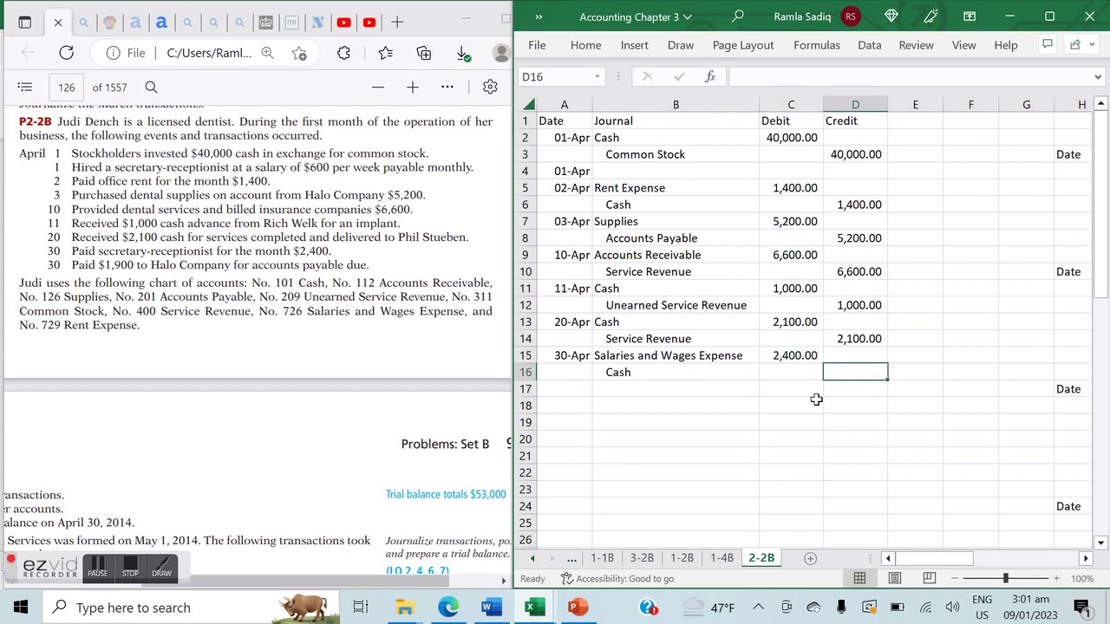
type("2400")
key("Return")
key("Left")
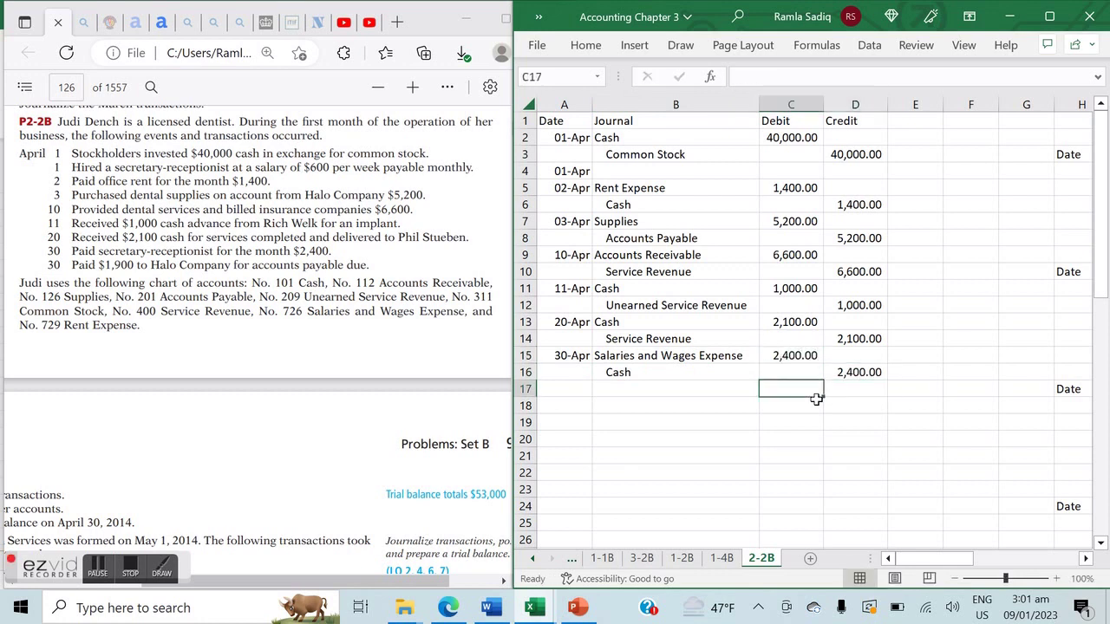
key("Left")
key("Left")
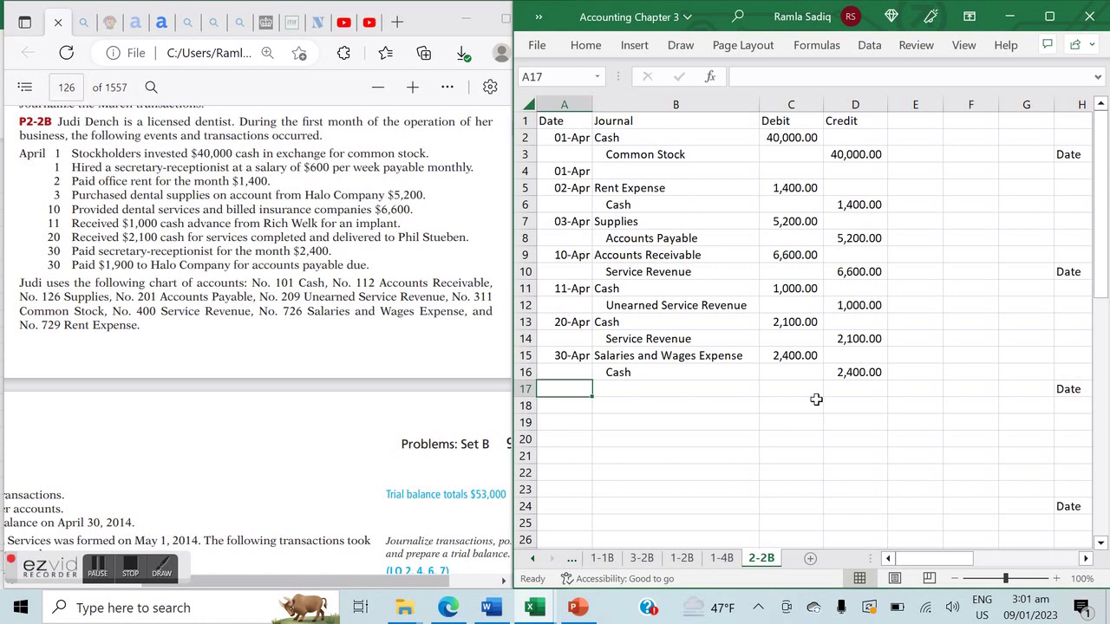
- Enter the 30-04 journal line debiting Accounts Payable 1,900
type("30-04")
key("Tab")
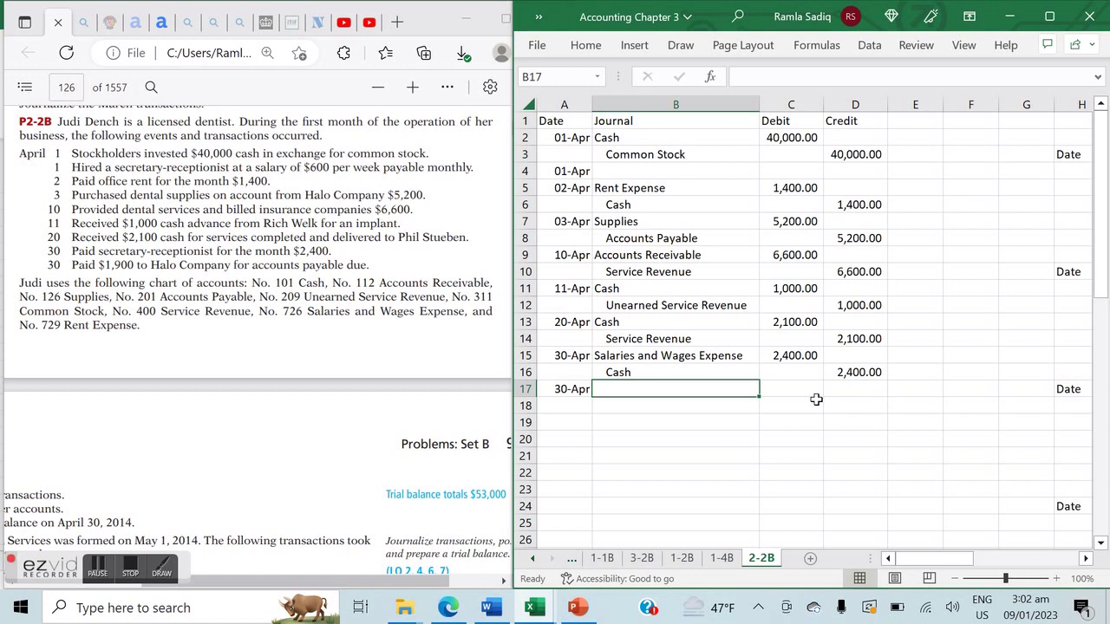
type("Accounts Paayb")
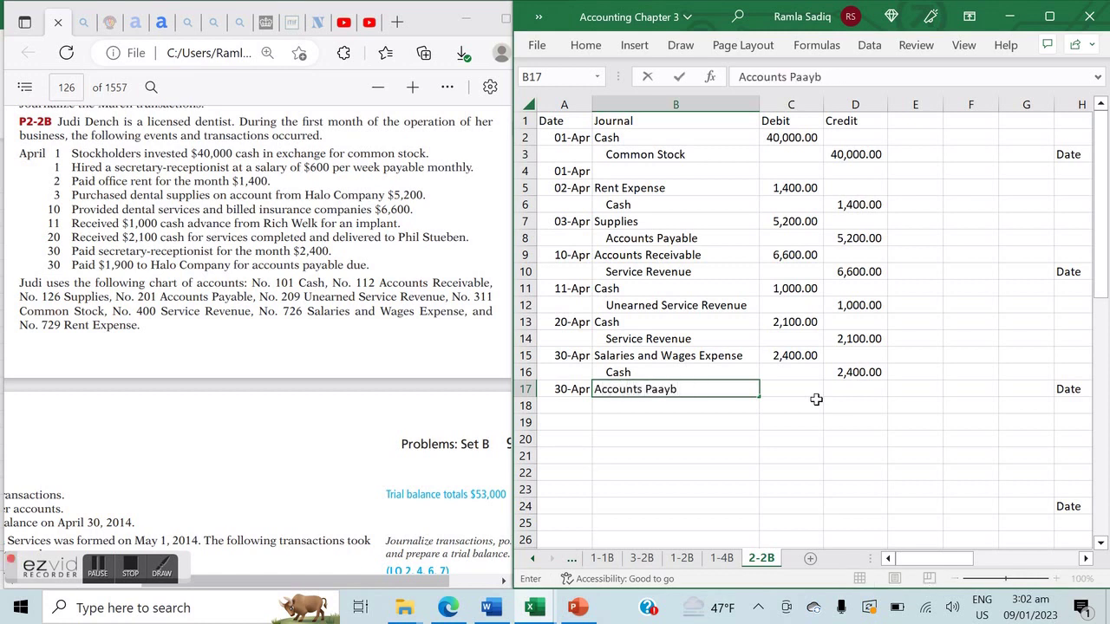
key("BackSpace")
key("BackSpace")
type("yable")
key("Tab")
type("1900")
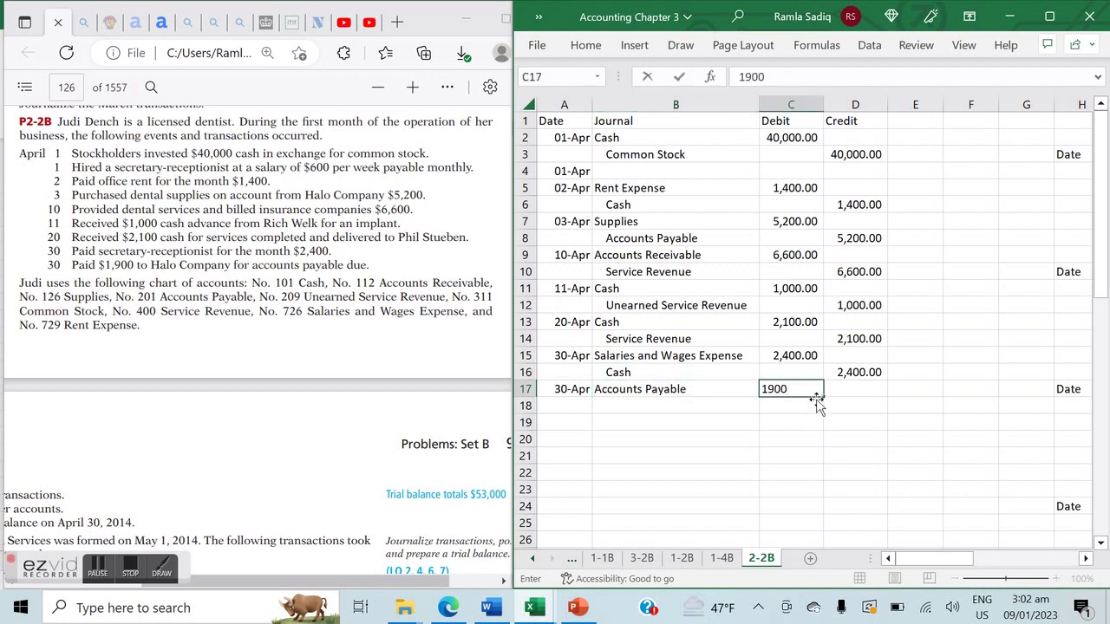
key("Return")
- Add the indented Cash line crediting 1,900
type("C")
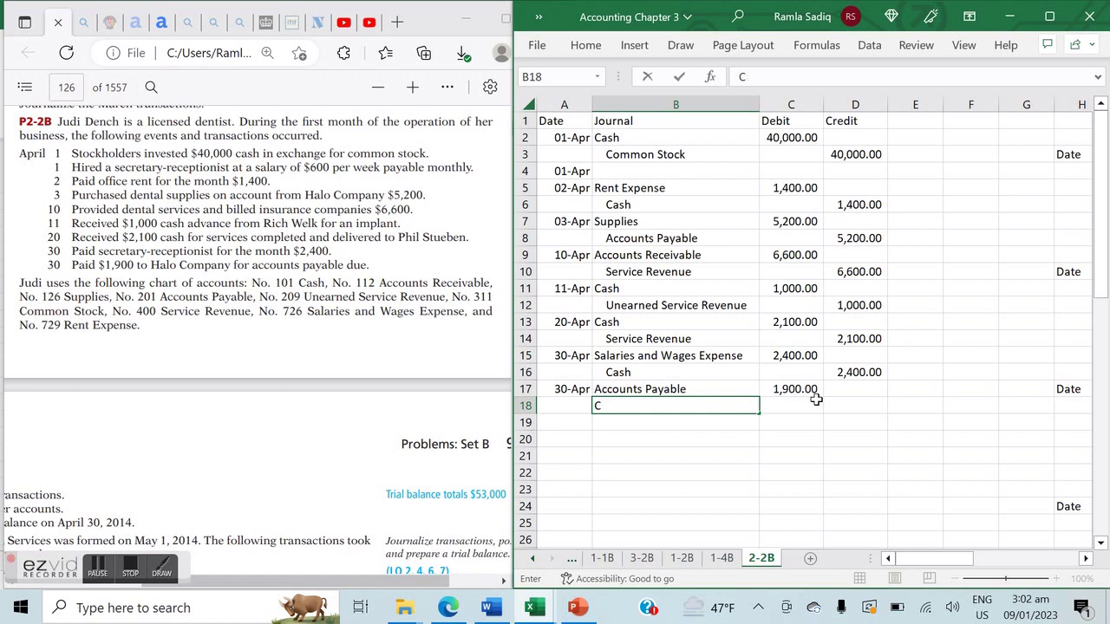
type("ash")
key("Tab")
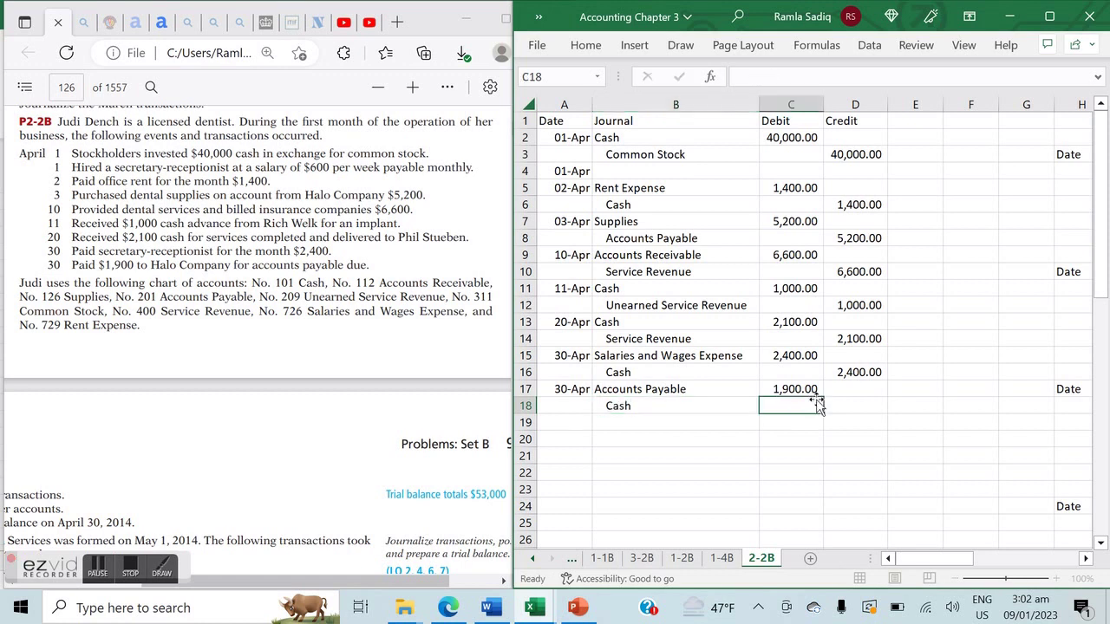
key("Tab")
type("1900")
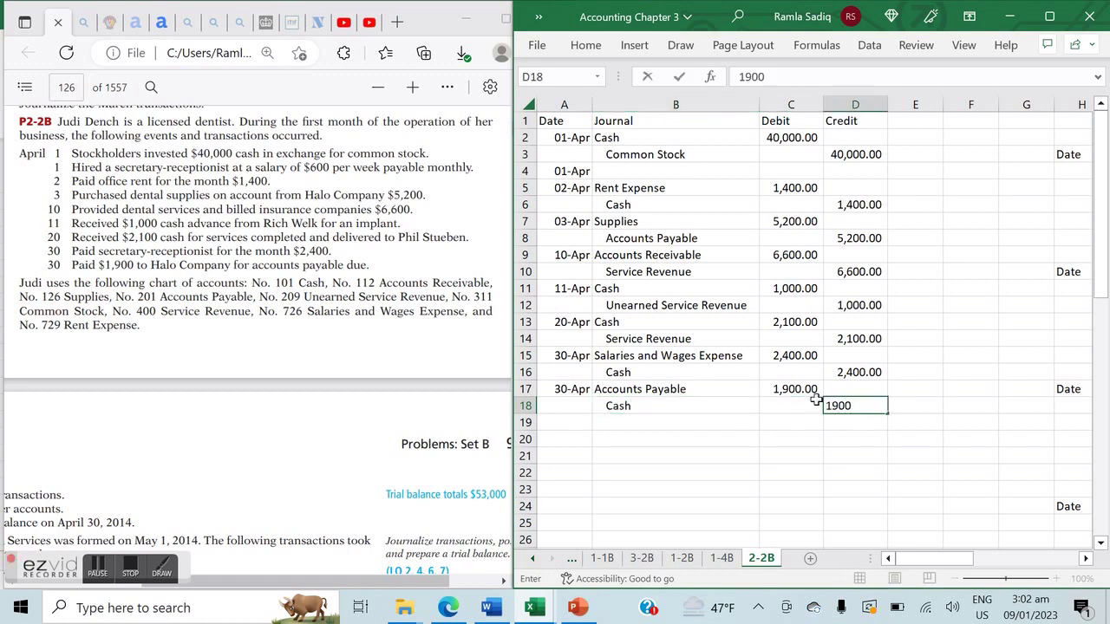
key("Return")
key("Home")
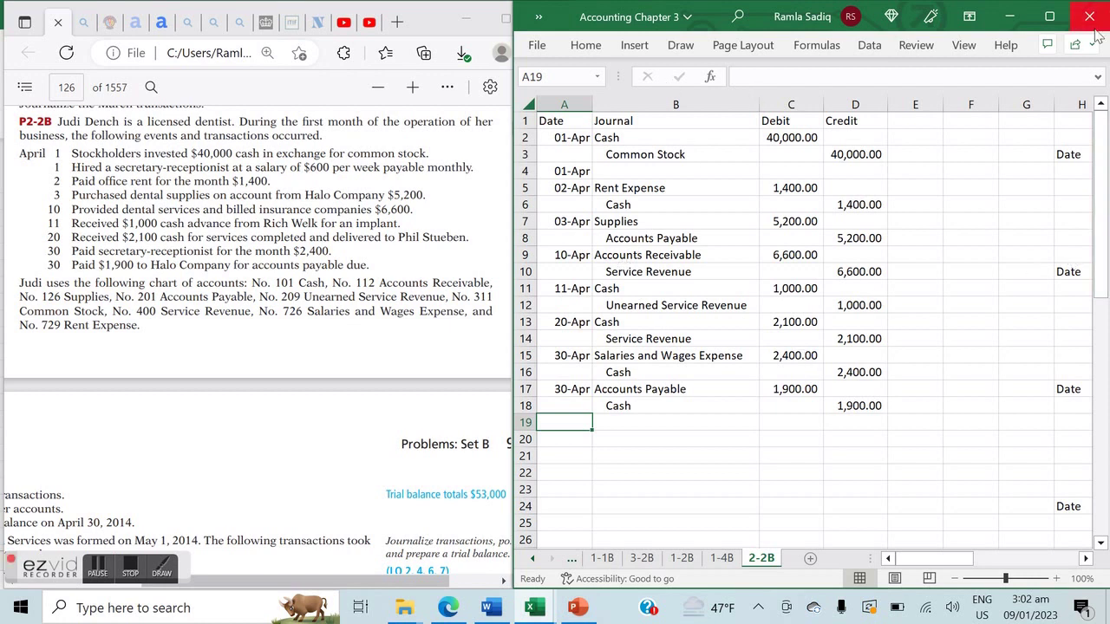
- Title the first two ledger accounts Cash in H2 and Common Stock in M2
left_click(1051, 14)
key("Up")
key("Up")
key("Up")
key("Up")
key("Up")
key("Up")
key("Up")
key("Up")
key("Up")
key("Up")
key("Up")
key("Up")
key("Up")
key("Up")
key("Up")
key("Up")
key("Up")
key("Up")
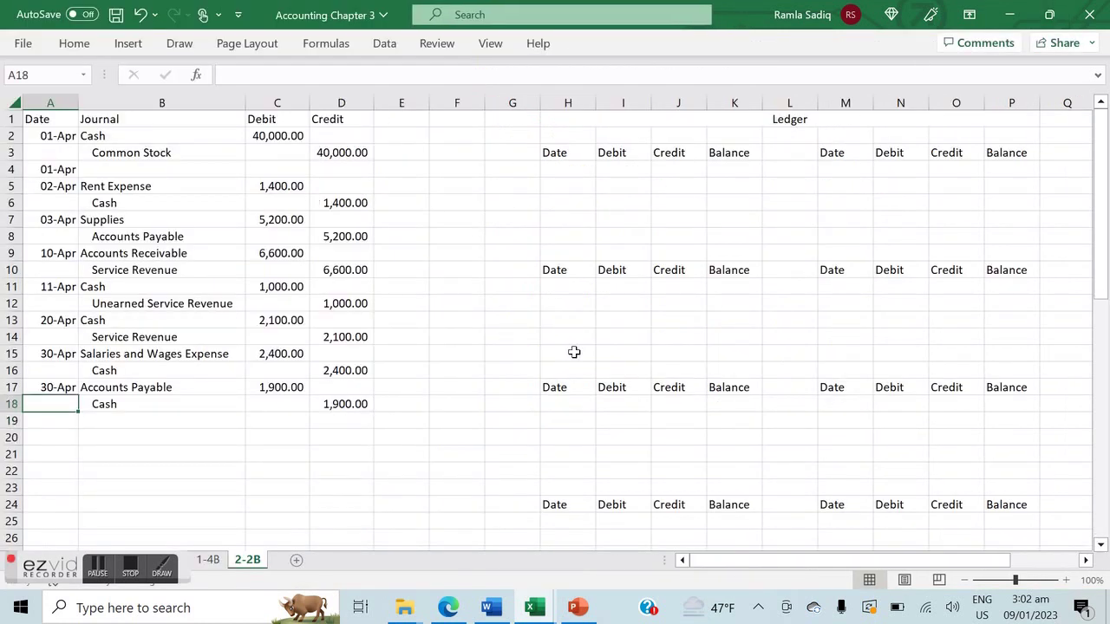
key("Right")
left_click(588, 387)
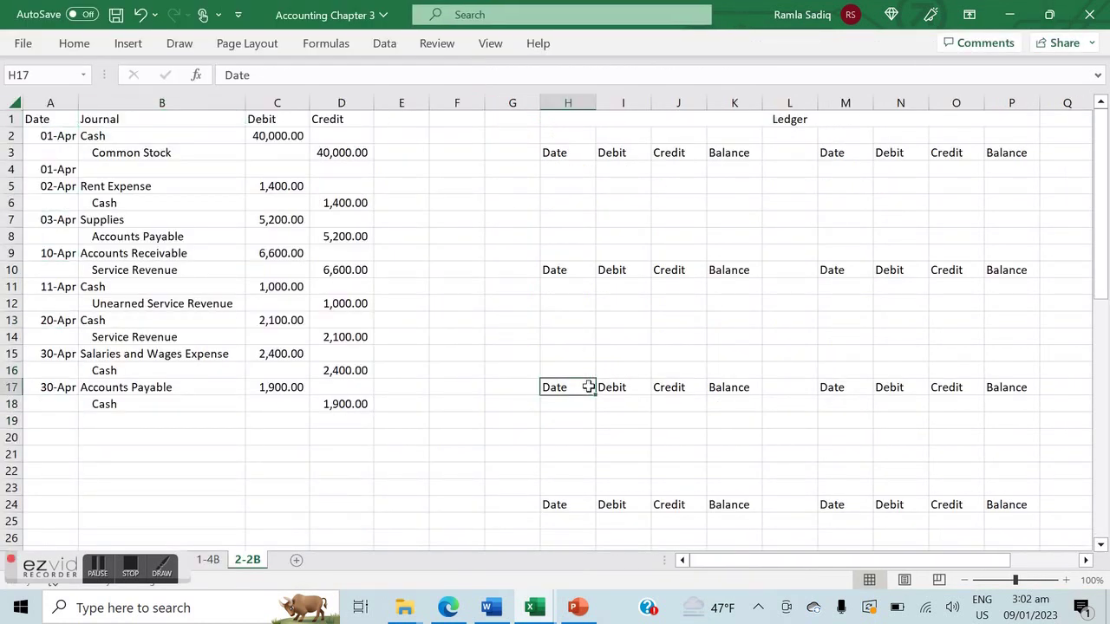
key("Right")
key("Right")
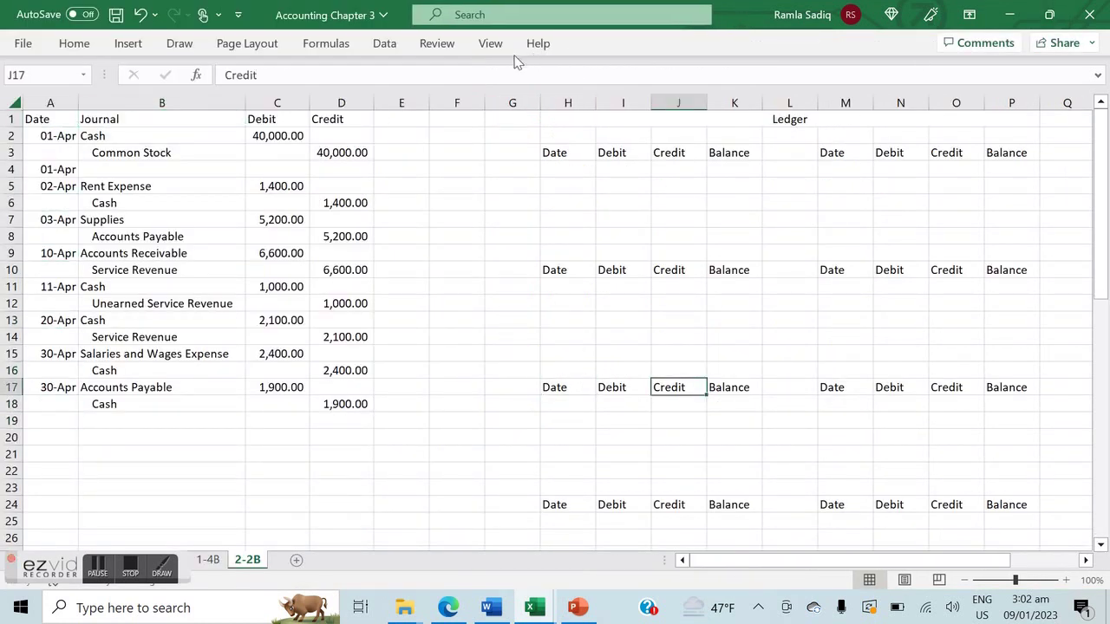
left_click(546, 156)
key("Right")
key("Right")
key("Right")
key("Left")
key("Left")
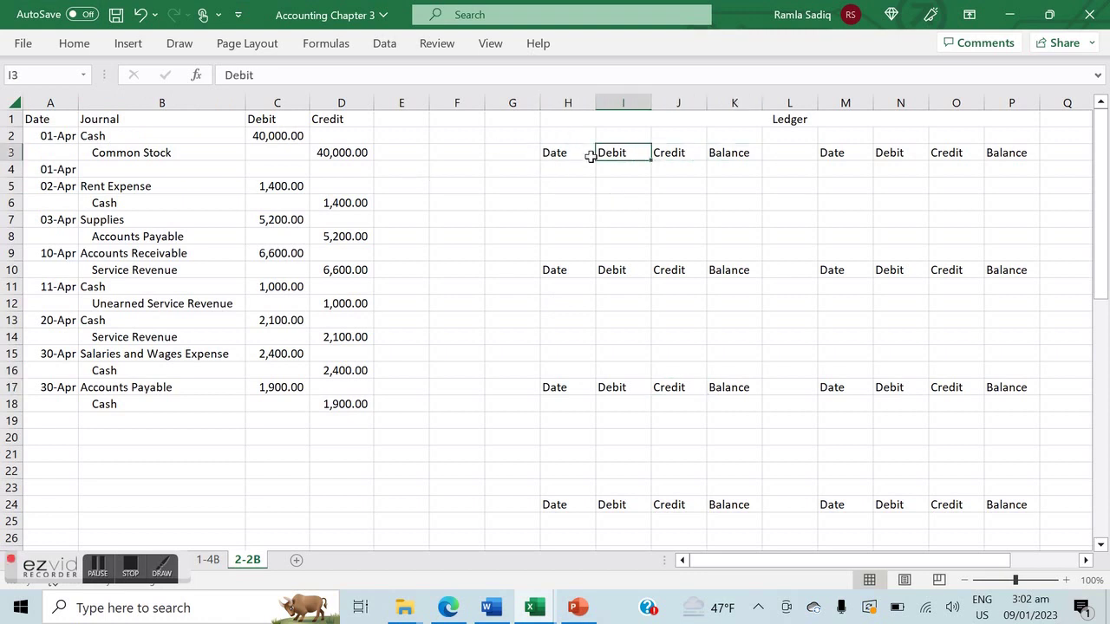
key("Left")
key("Right")
key("Right")
key("Right")
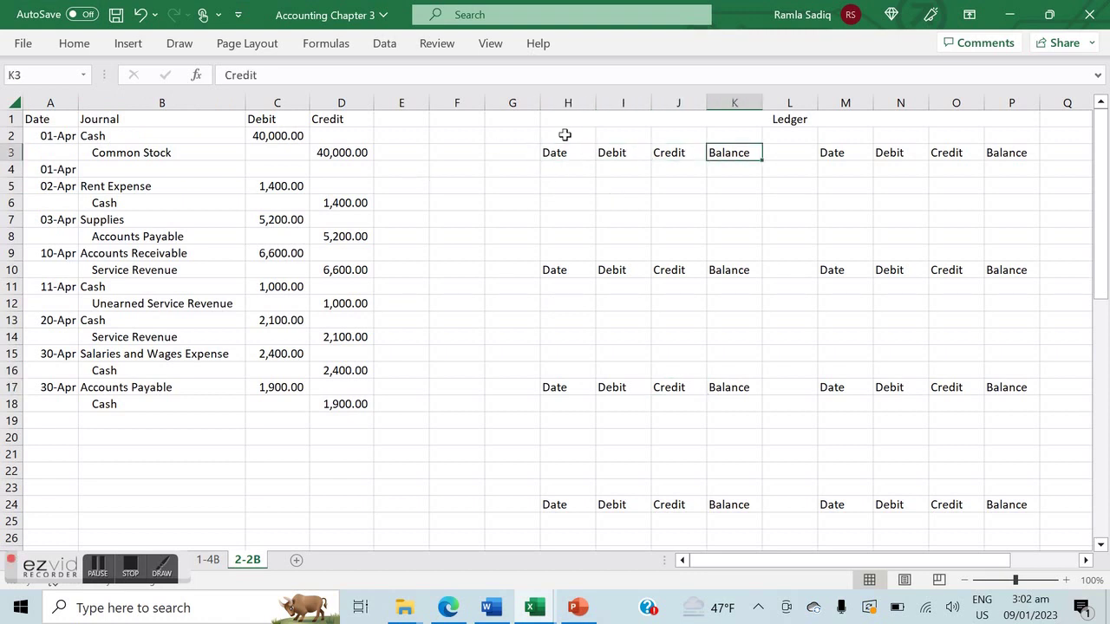
key("Left")
key("Left")
key("Left")
left_click(565, 134)
type("Cash")
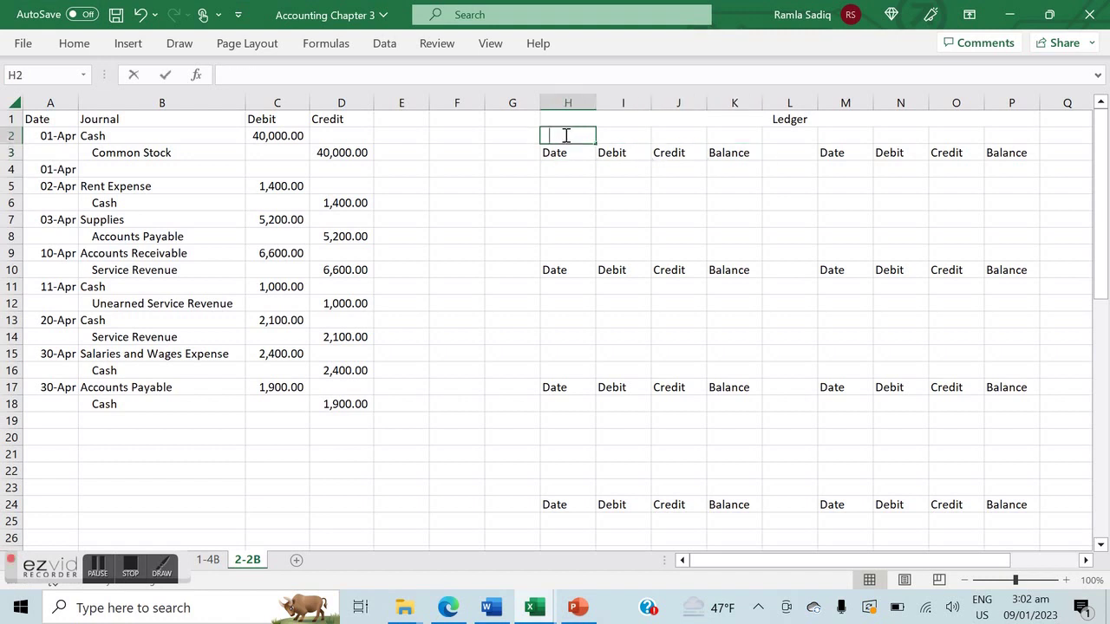
key("Right")
key("Right")
key("Right")
key("Right")
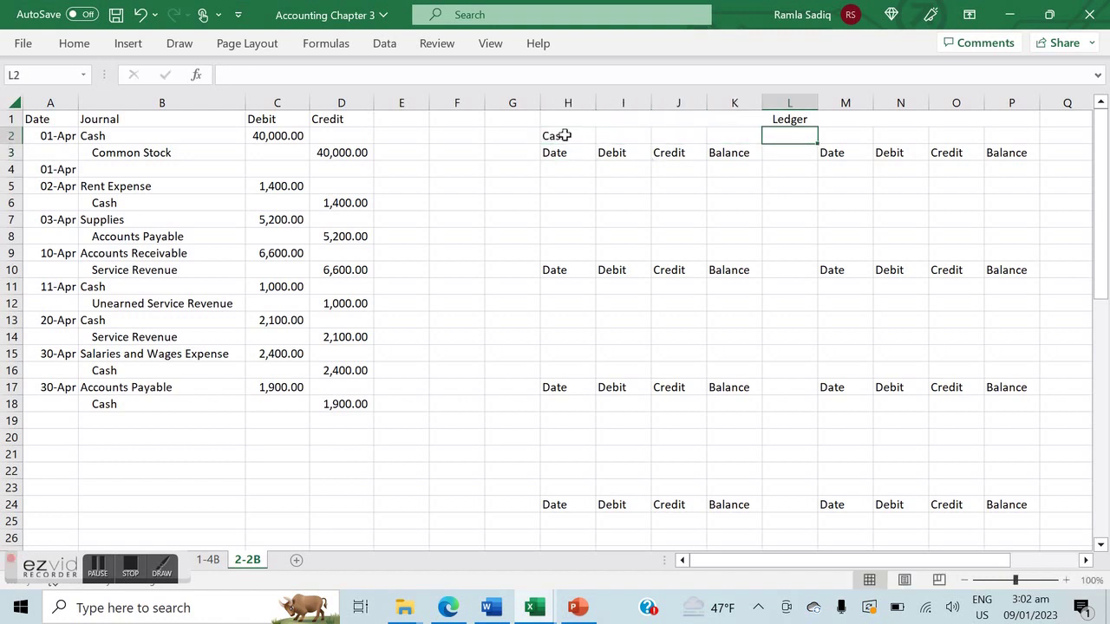
key("Left")
key("Left")
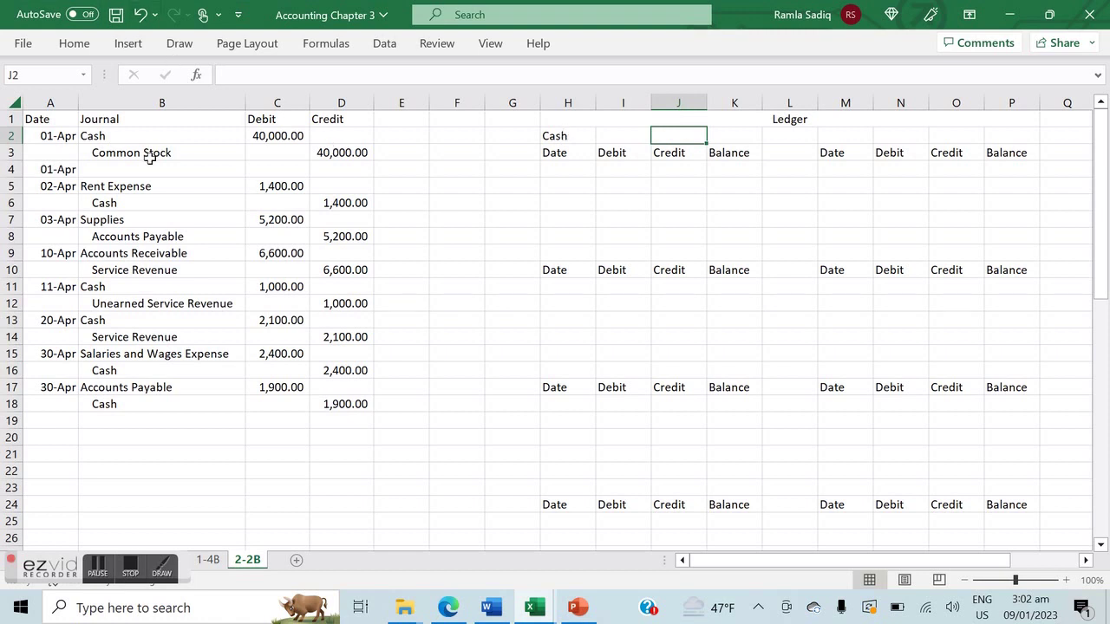
left_click(844, 141)
type("C")
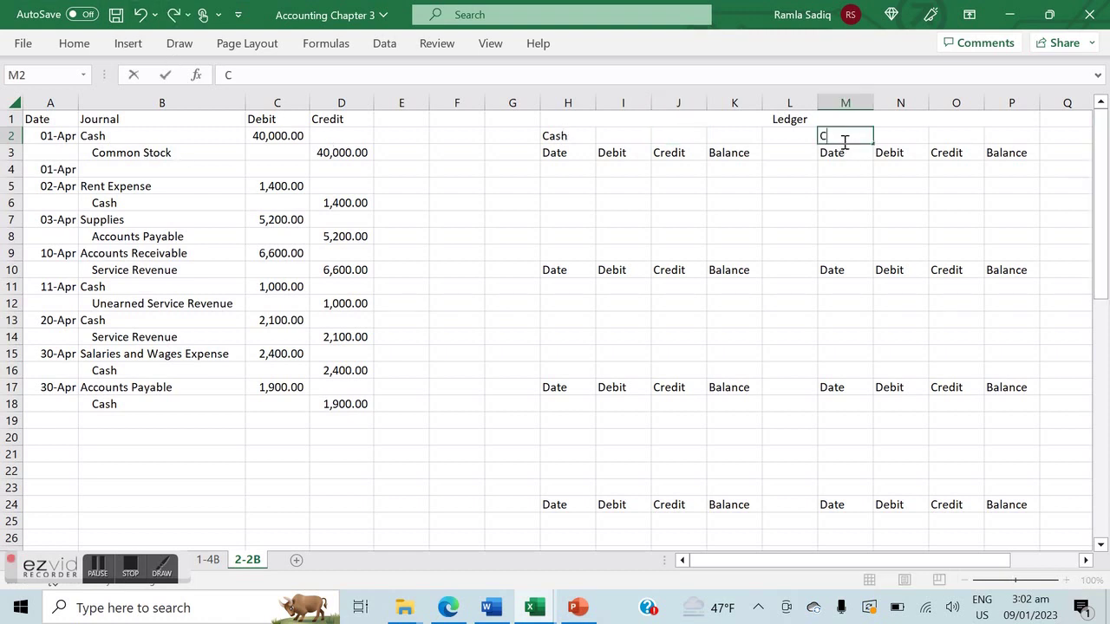
type("ommon Stock")
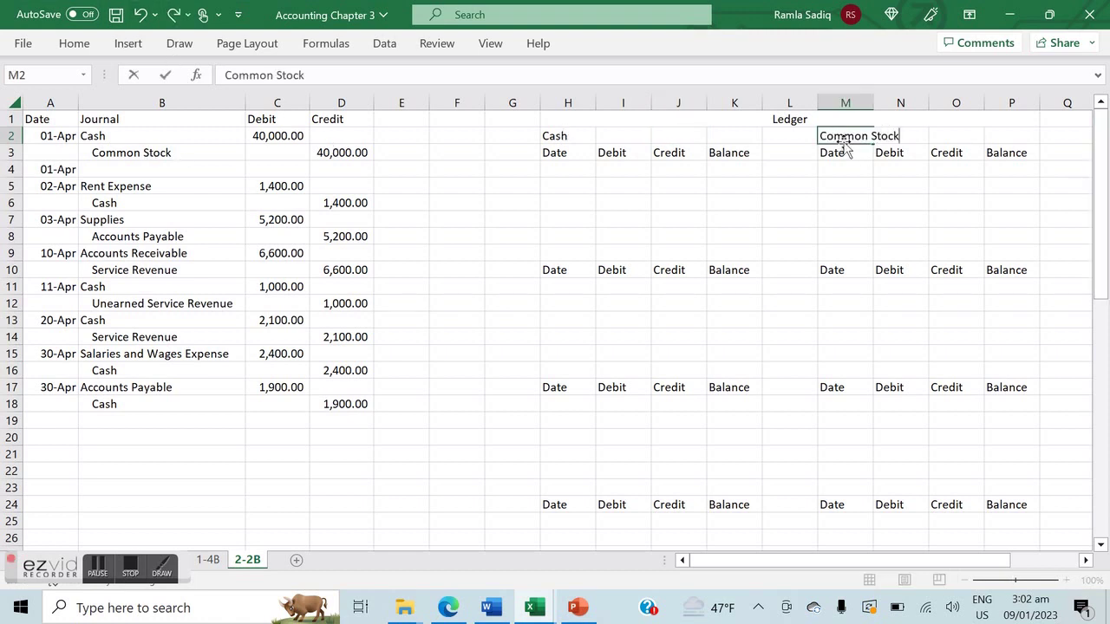
key("Return")
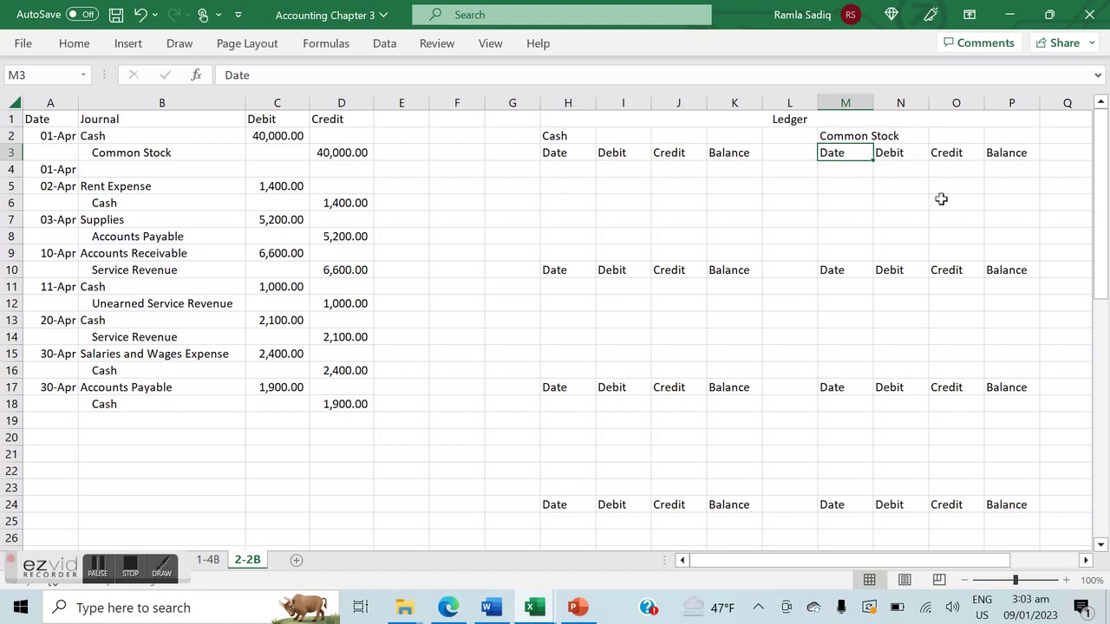
- Post the 01-Apr 40000 debit to the Cash ledger with a 40000 balance
left_click(578, 172)
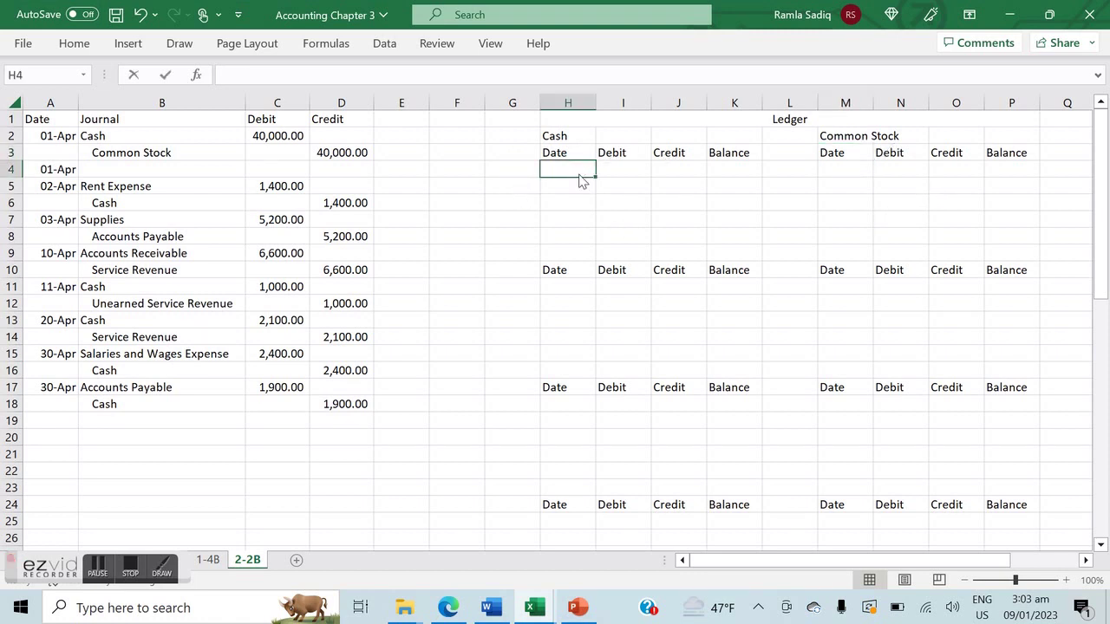
type("1-04")
key("Tab")
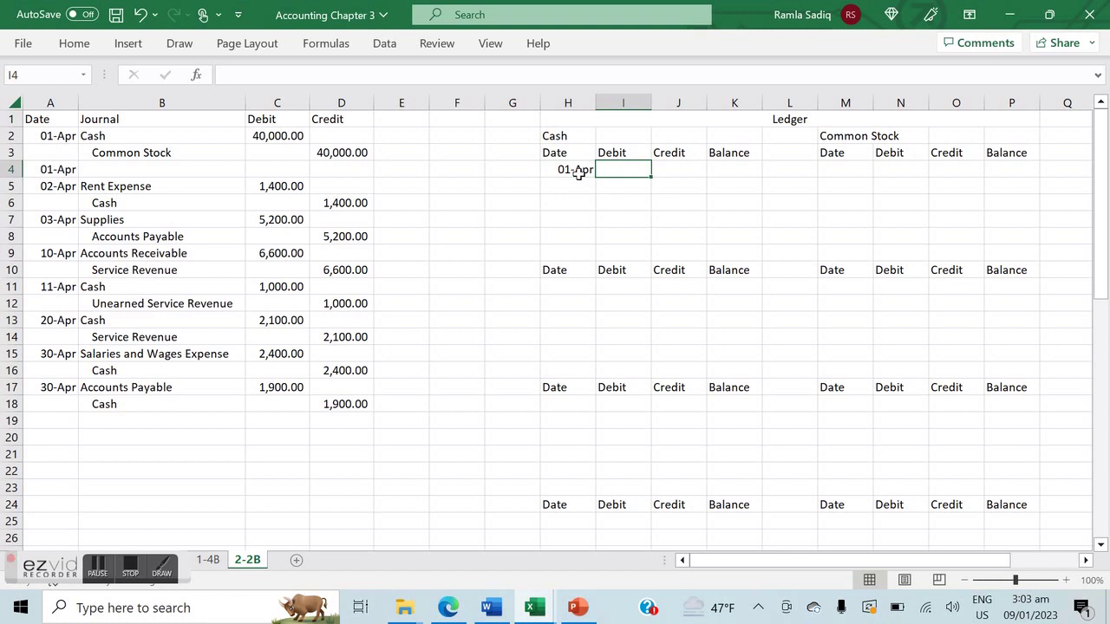
type("40000")
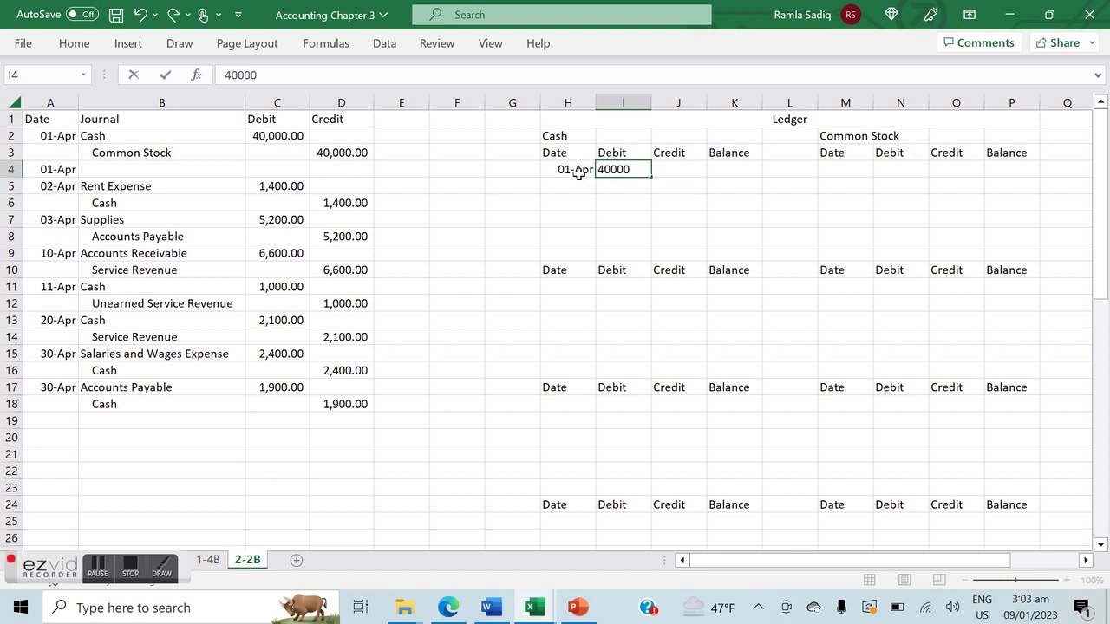
key("Tab")
key("Tab")
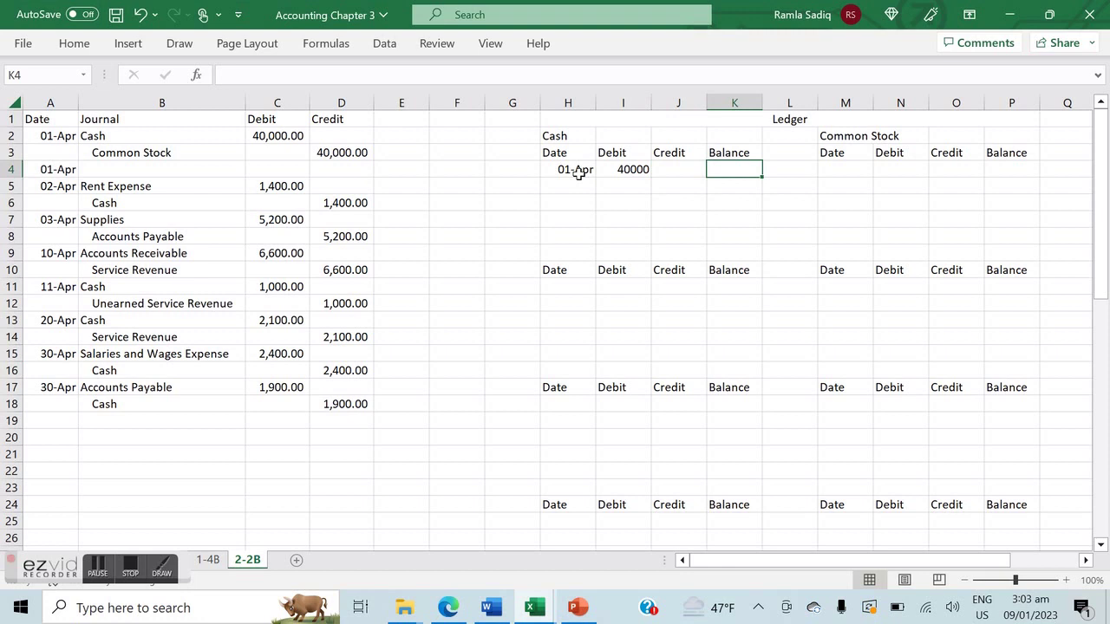
type("40000")
key("Tab")
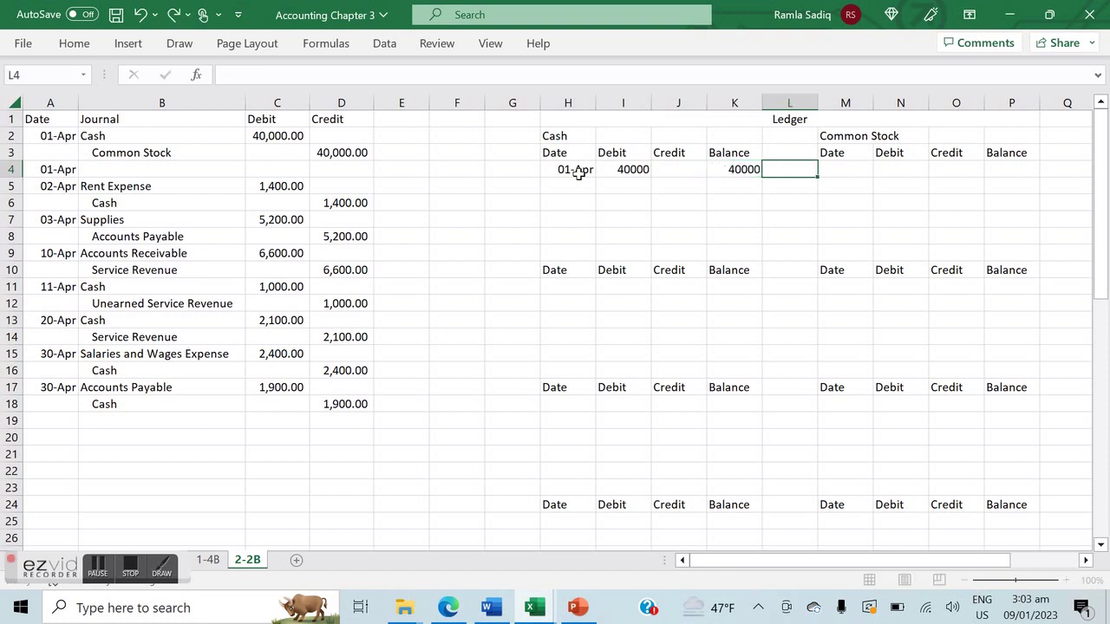
key("Tab")
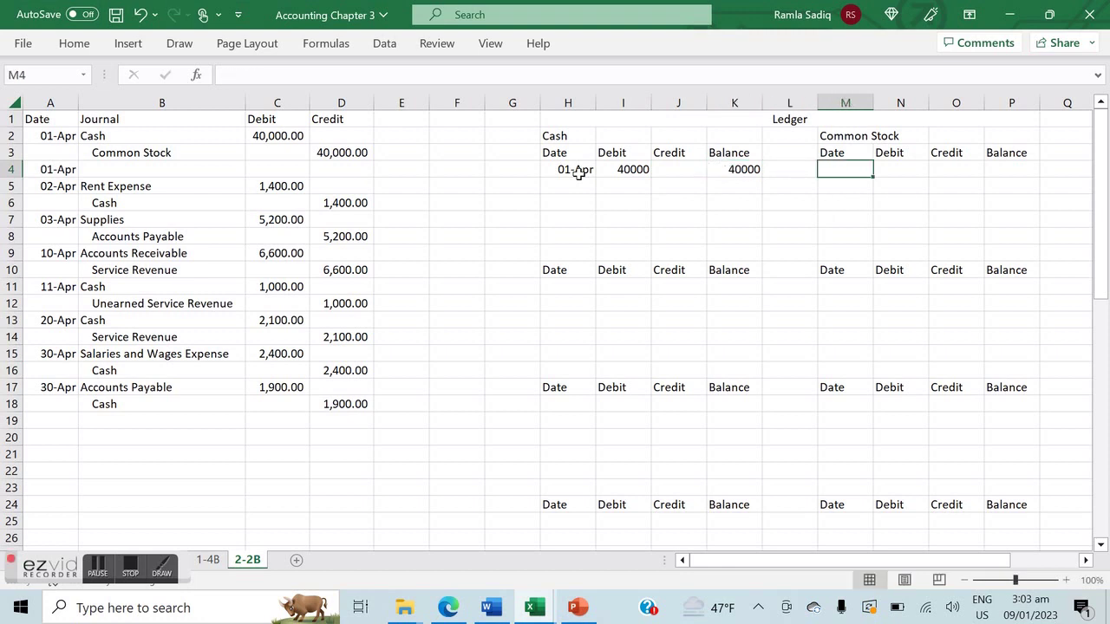
- Post the 01-Apr 40000 credit to the Common Stock ledger with a 40000 balance
type("1-0")
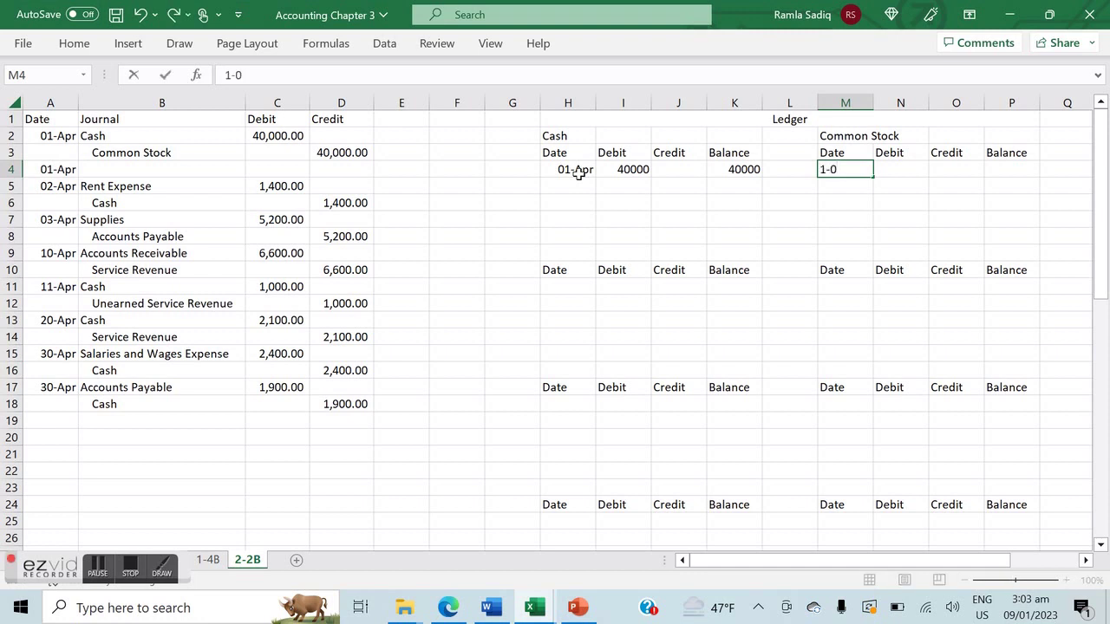
key("Tab")
key("Tab")
type("40000")
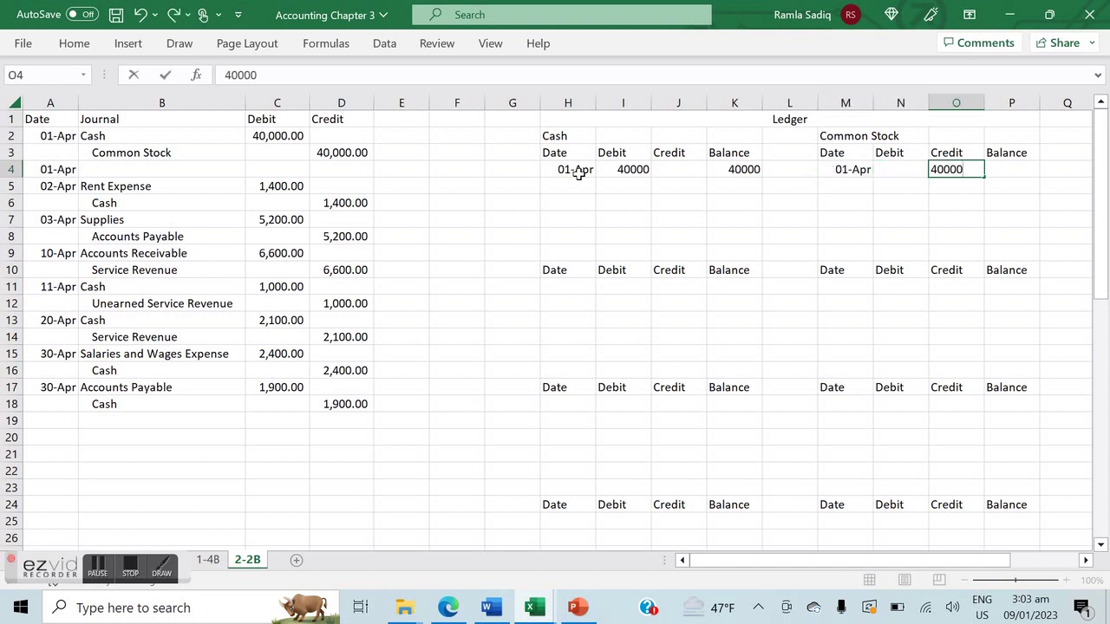
key("Tab")
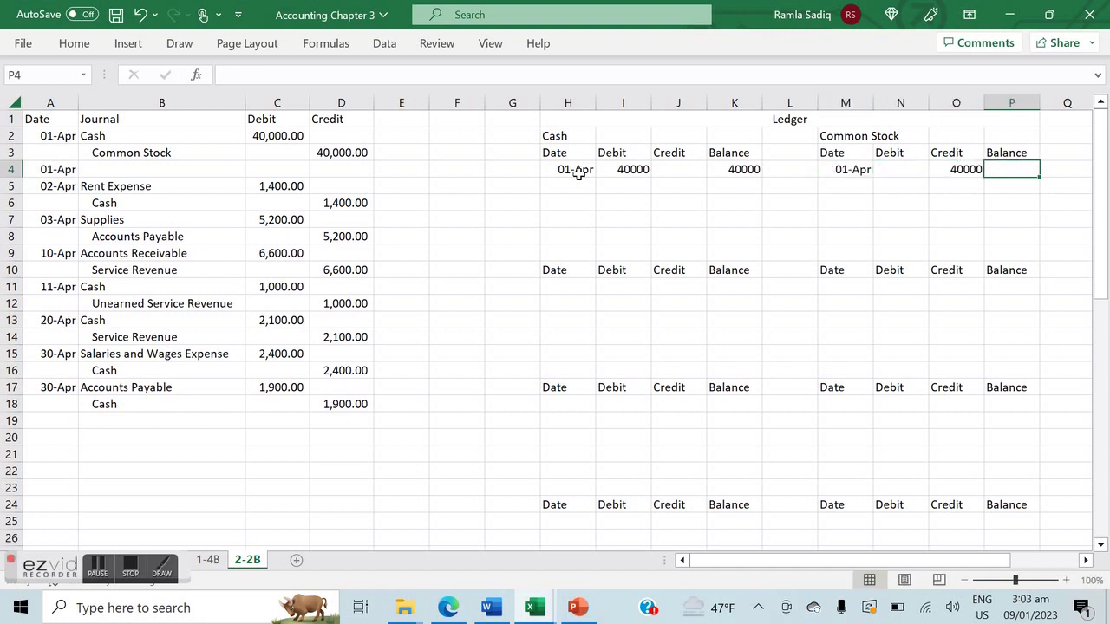
type("40000")
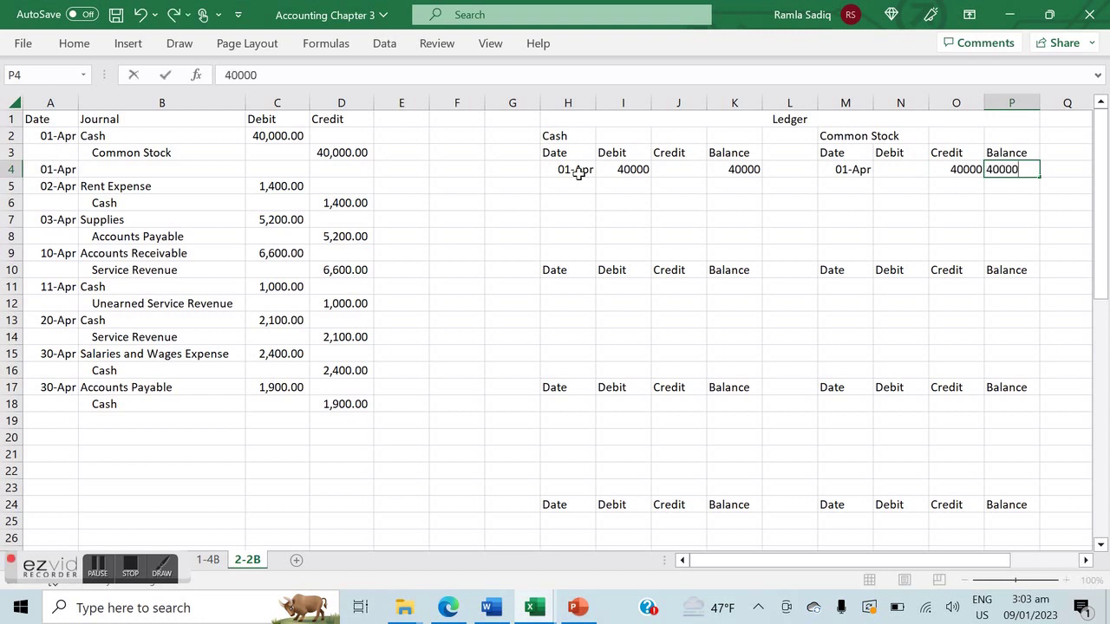
key("Return")
key("Down")
key("Down")
key("Down")
key("Down")
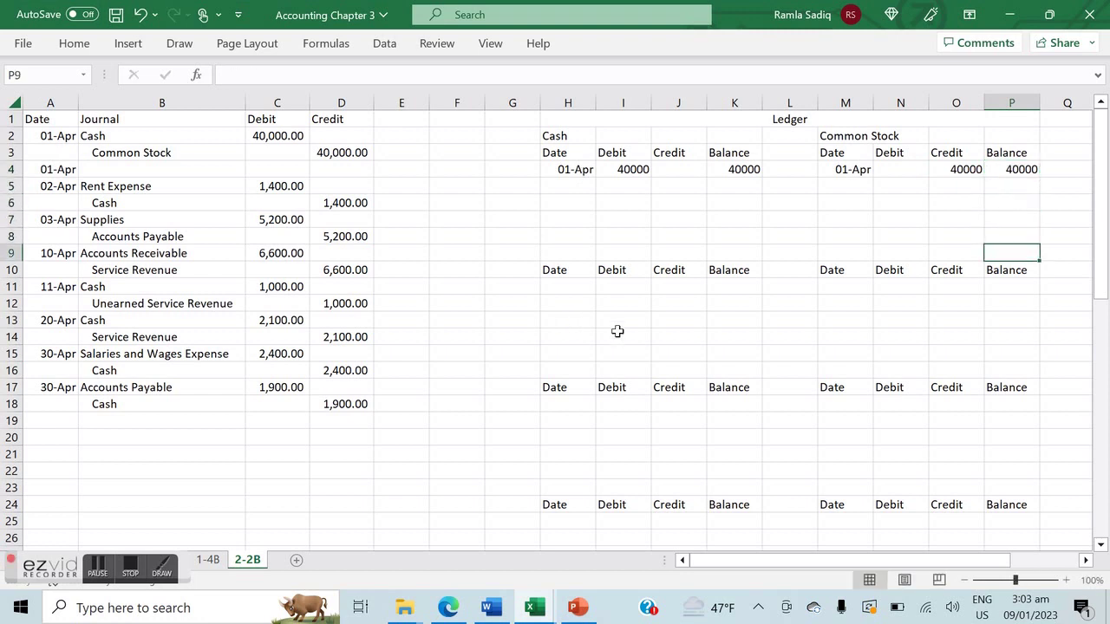
left_click(567, 284)
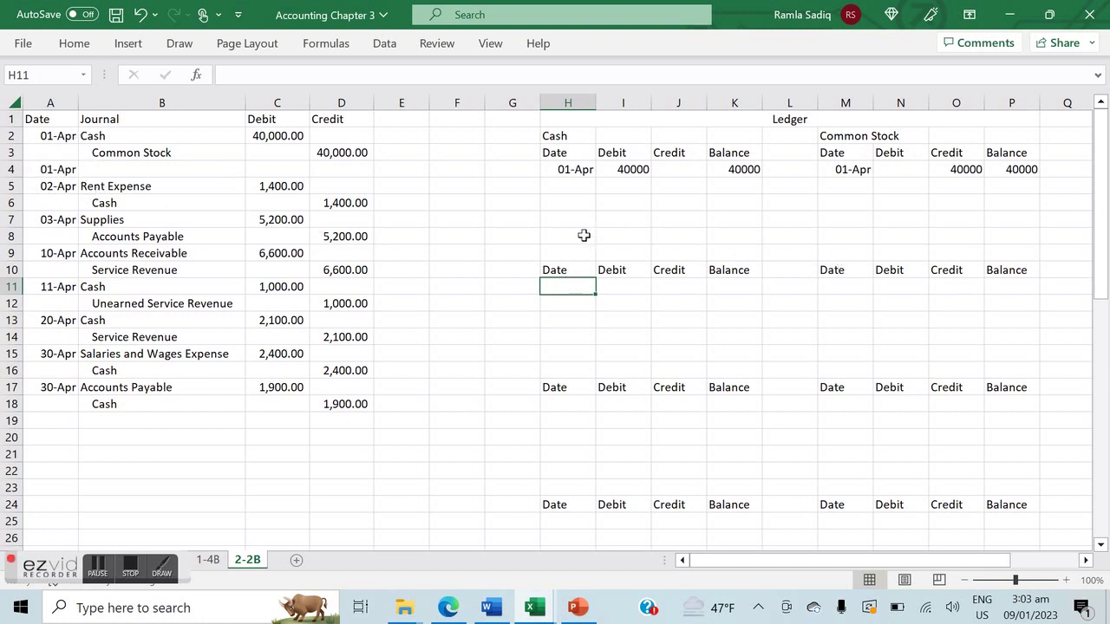
- Create the Rent Expense ledger with a 02-Apr debit of 1400 and 1400 balance
left_click(562, 249)
type("Rent")
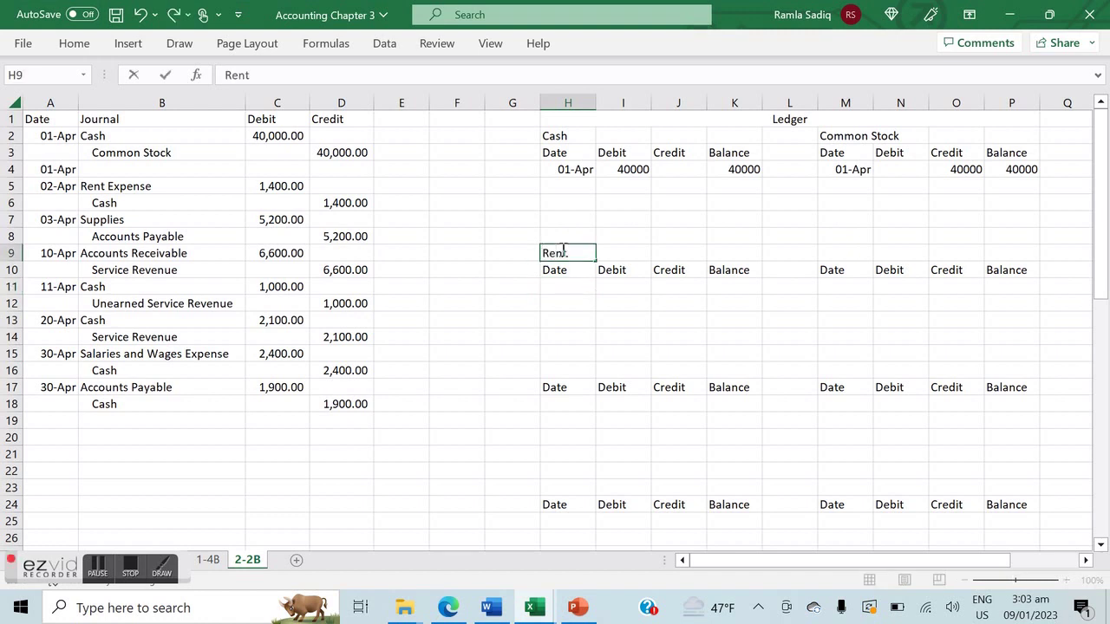
type(" Expense")
key("Return")
key("Return")
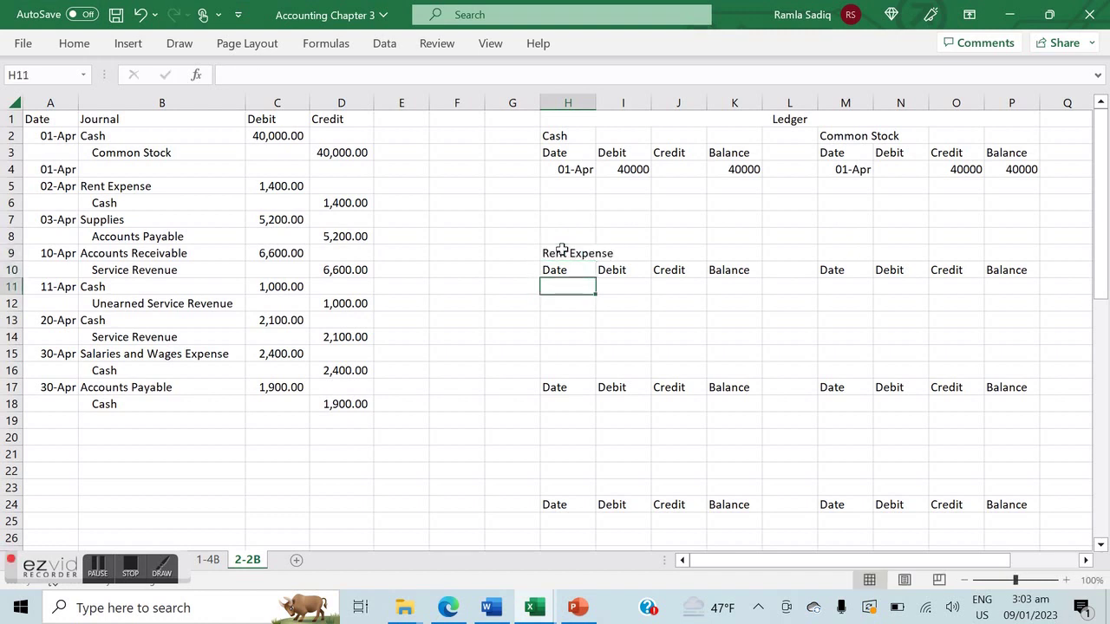
type("2-04")
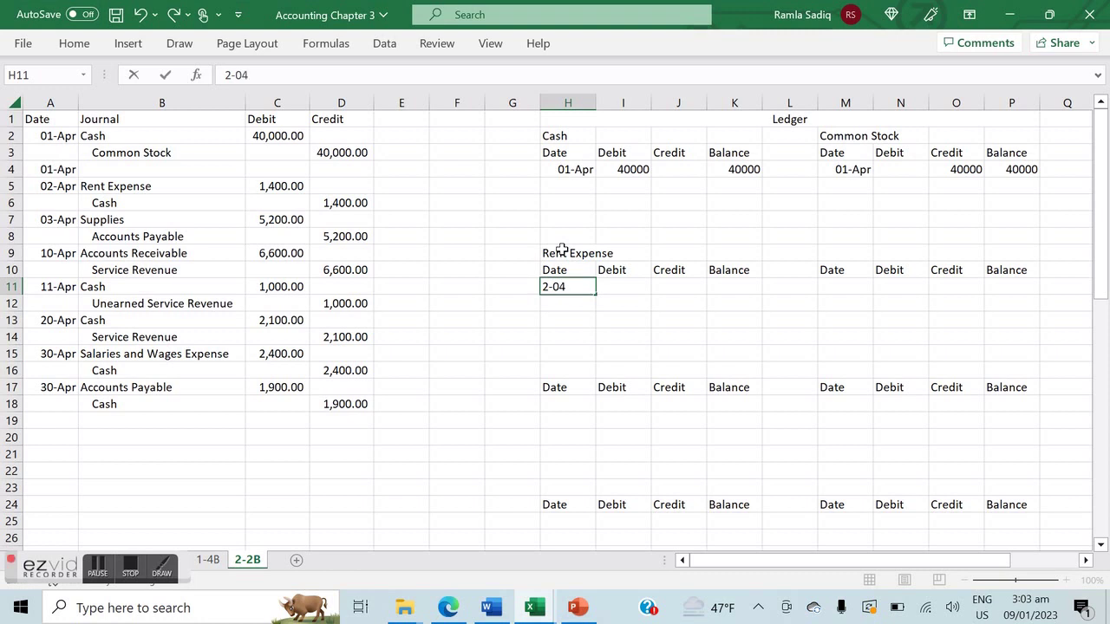
key("Tab")
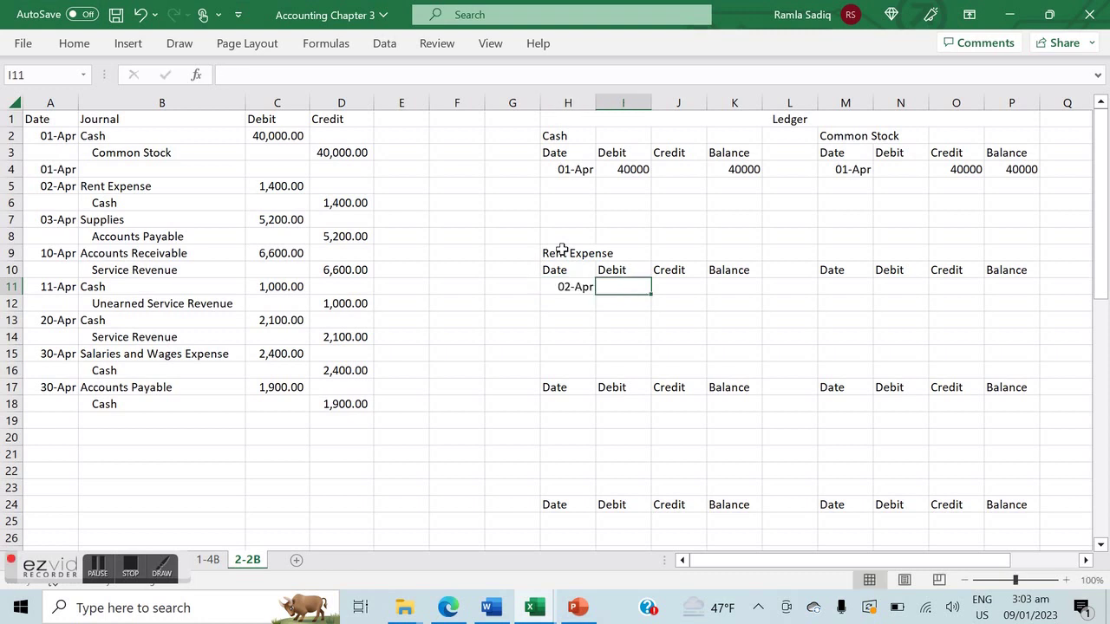
type("1400")
key("Tab")
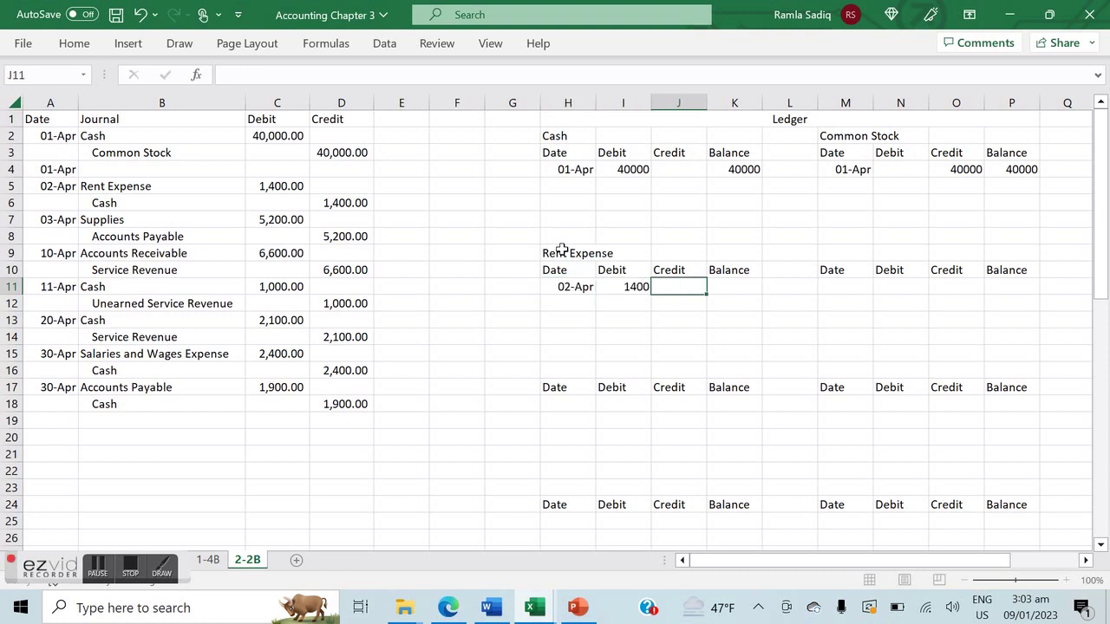
key("Tab")
type("1400")
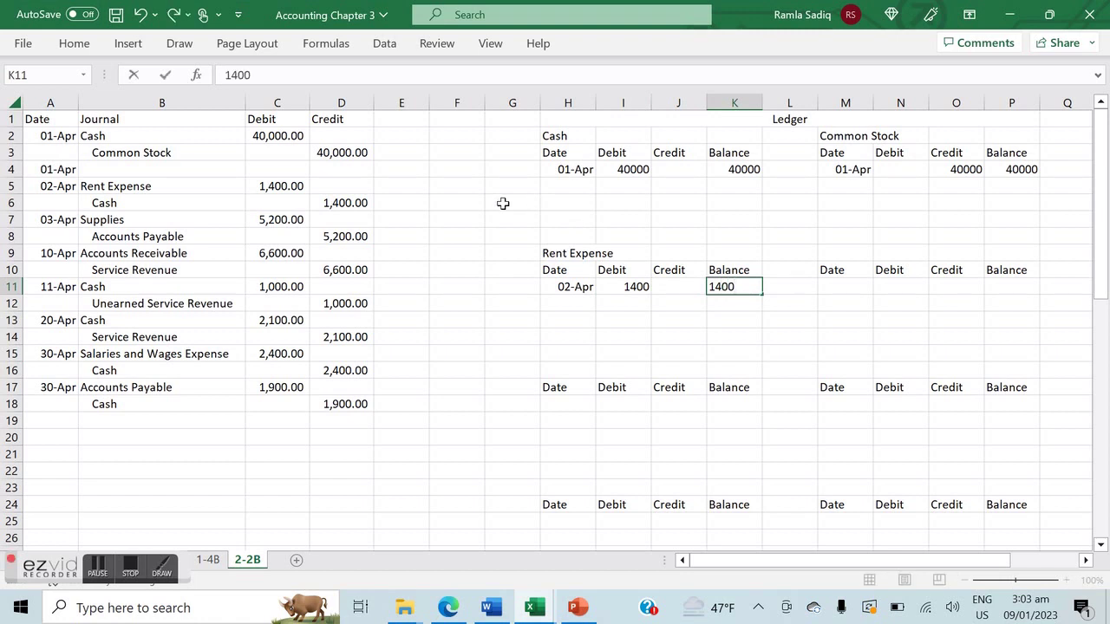
- Post a 02-Apr 1400 Cash credit with balance formula =K4-J5 giving 38600
left_click(580, 185)
type("2-04")
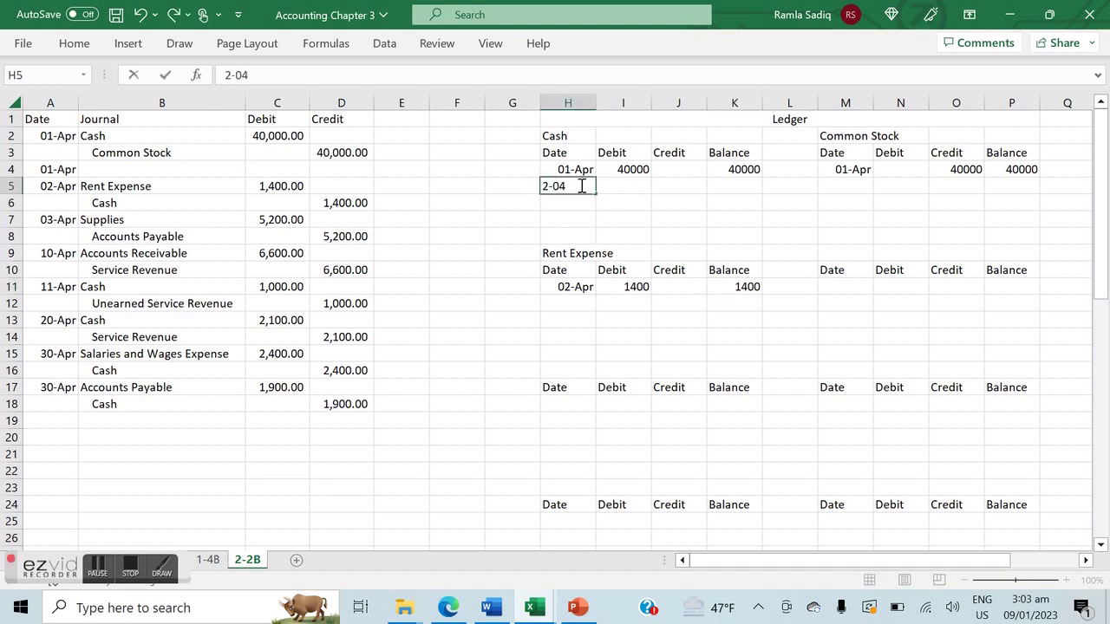
key("Tab")
key("Tab")
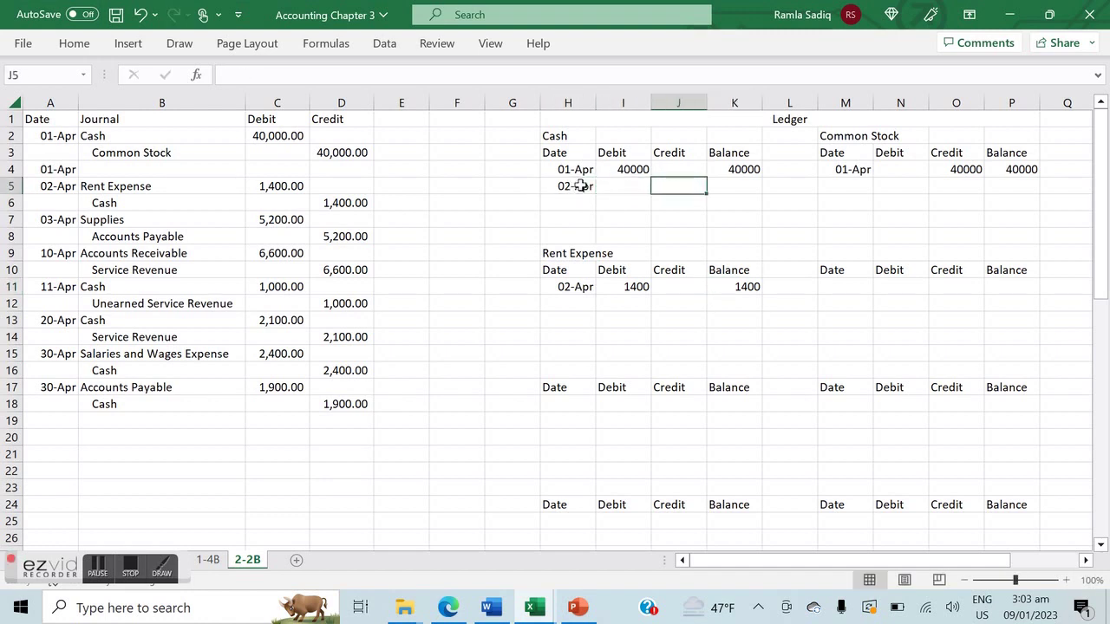
type("1400")
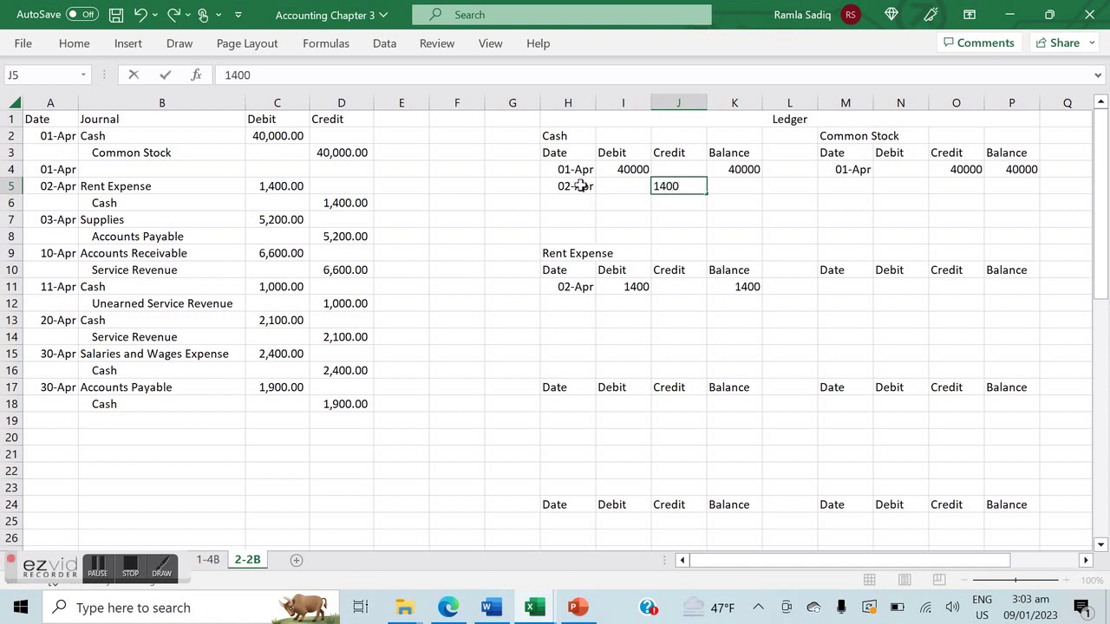
key("Tab")
type("=")
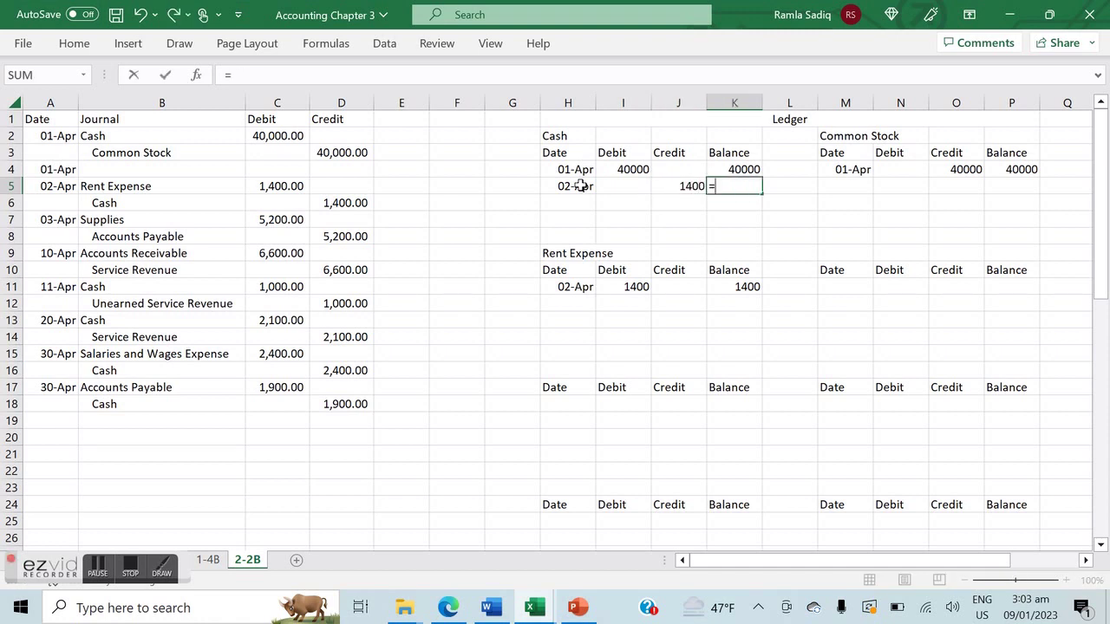
key("Up")
type("-")
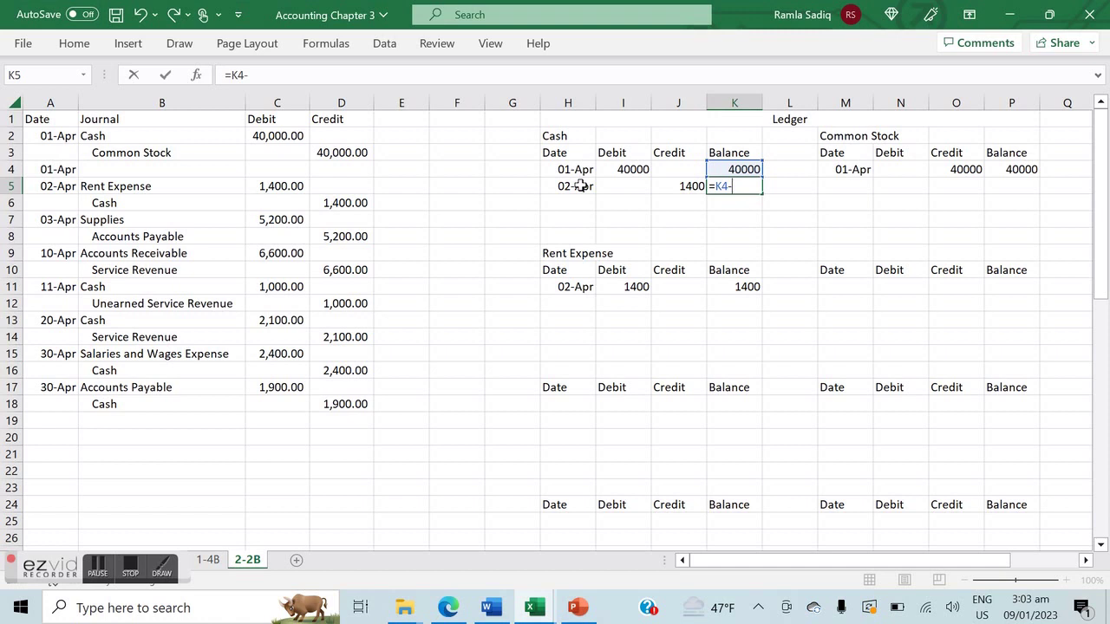
left_click(687, 184)
key("Return")
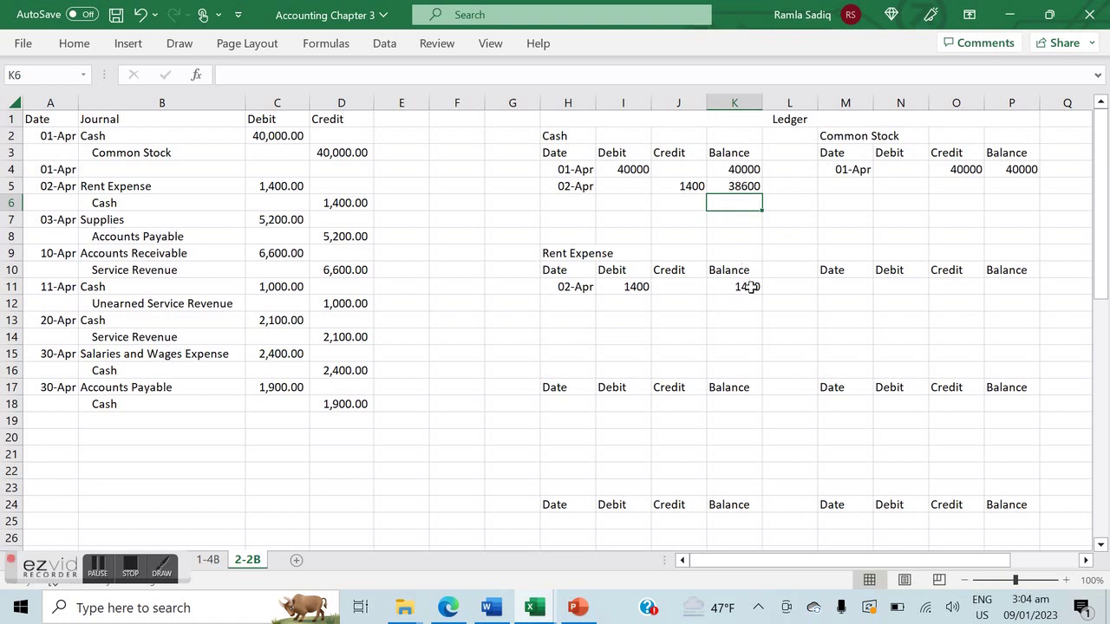
- Title two new ledger accounts Supplies and Accounts Payable
left_click(844, 251)
type("Su")
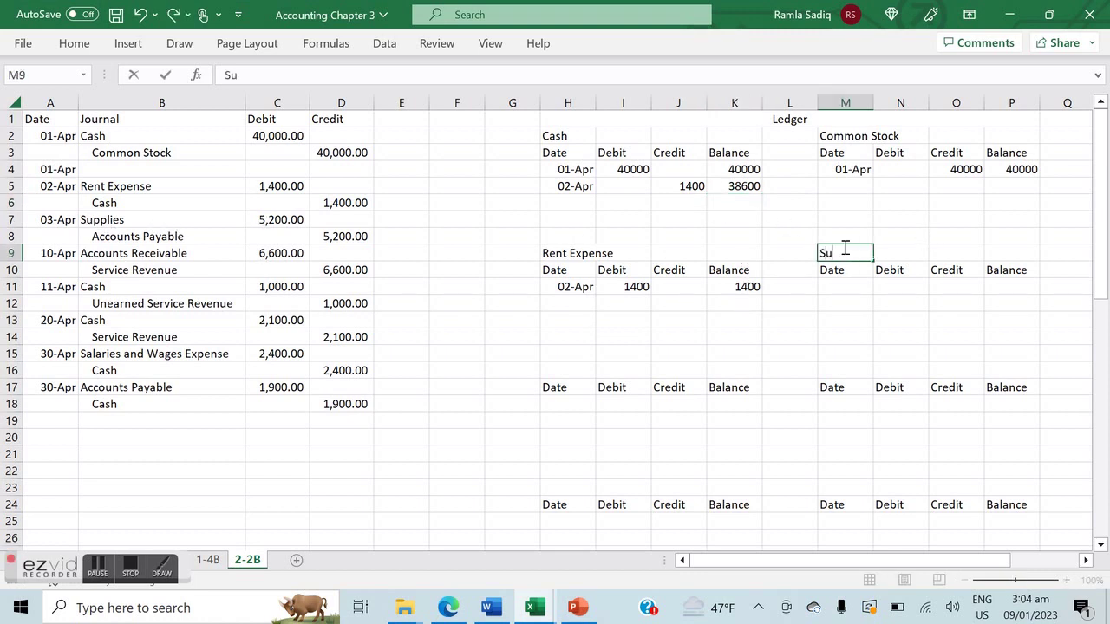
type("pplies")
key("Return")
key("Down")
key("Down")
key("Down")
key("Down")
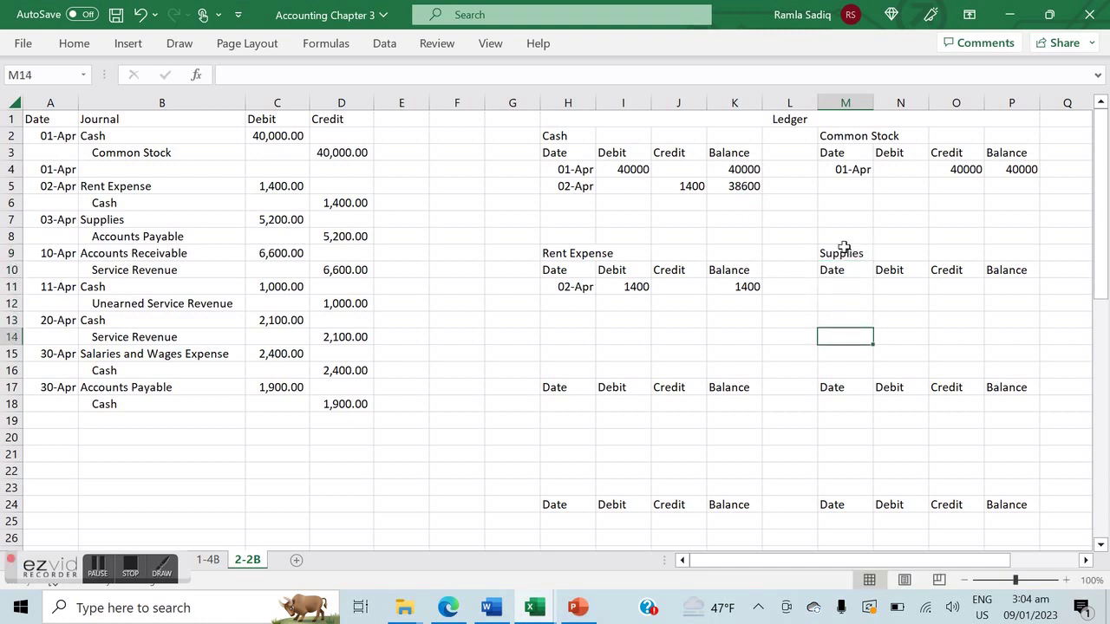
left_click(570, 372)
type("Acc")
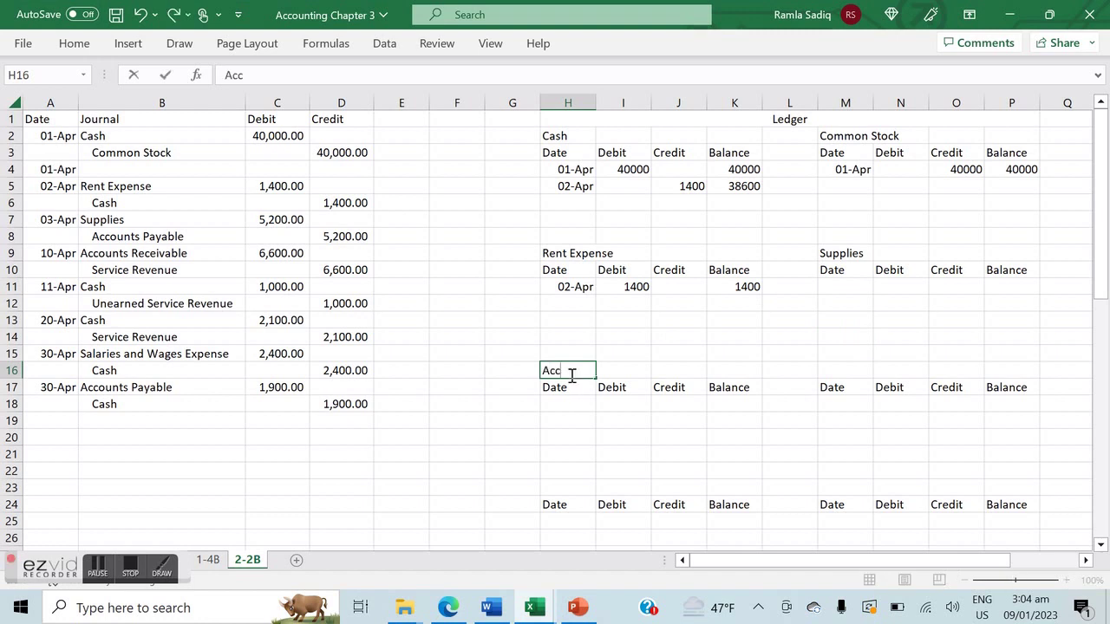
type("ounts  Payable")
key("Tab")
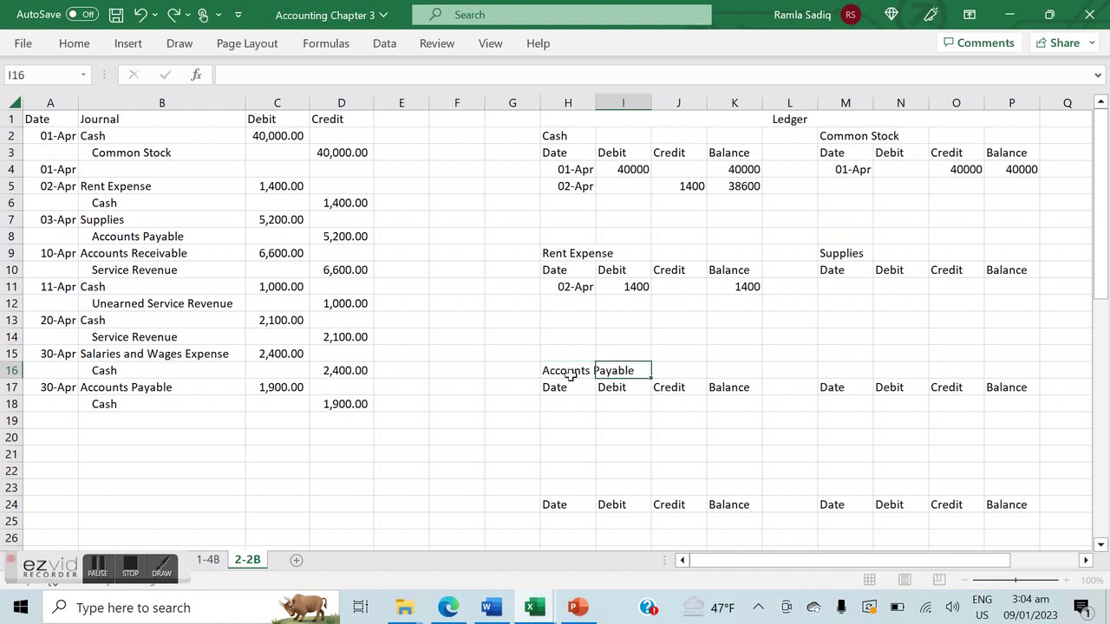
- Post the 03-Apr 5200 debit to the Supplies ledger with its balance
left_click(843, 275)
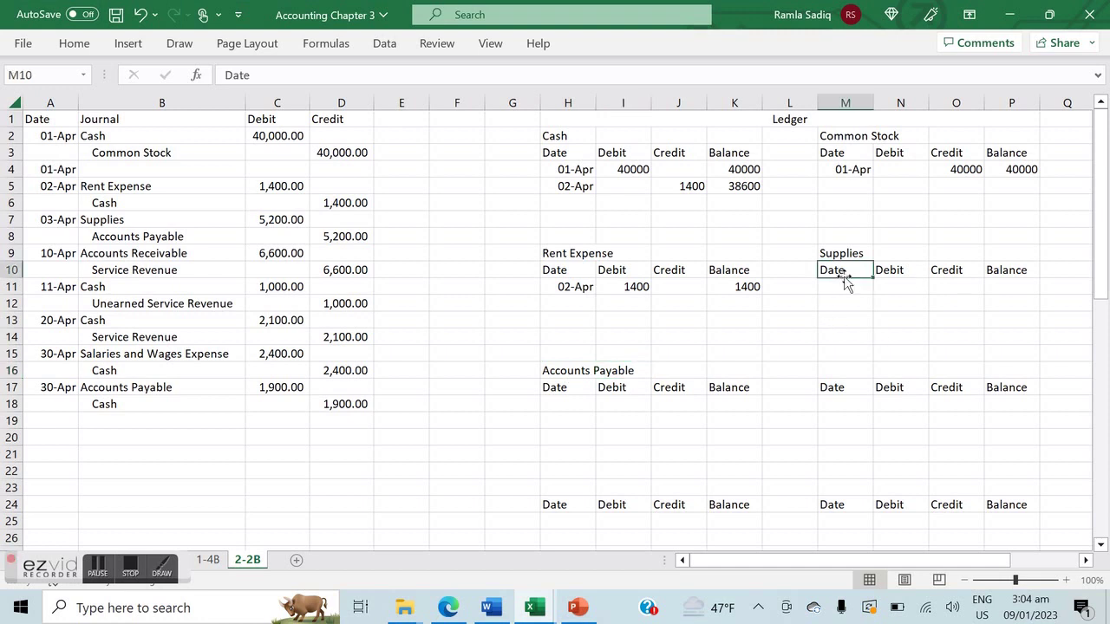
type("3-0")
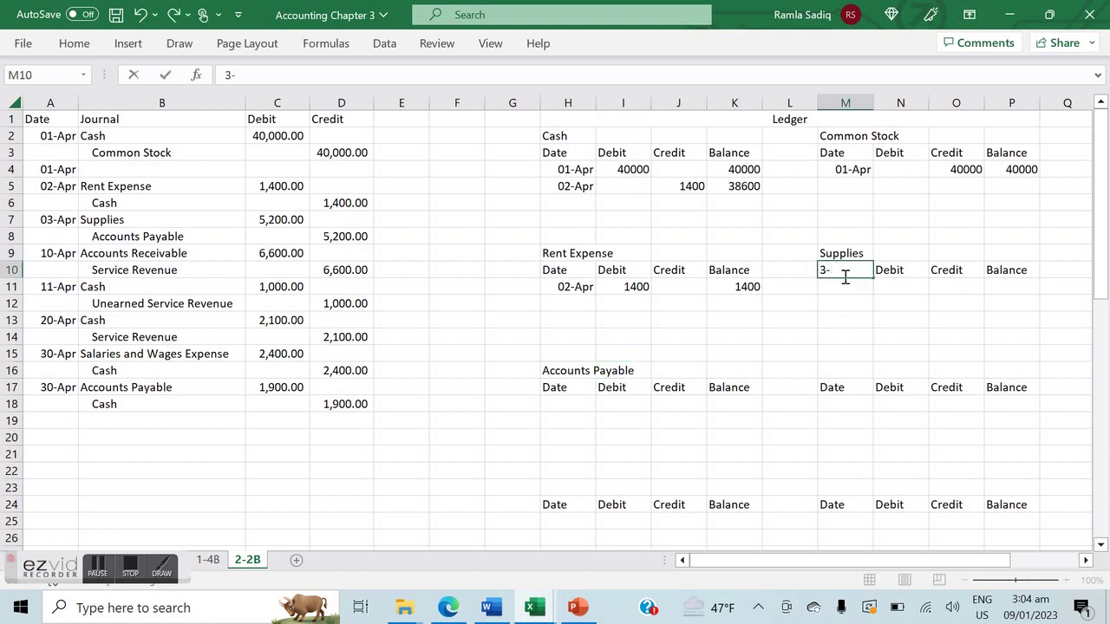
key("BackSpace")
key("BackSpace")
type("D")
key("Return")
type("3-0")
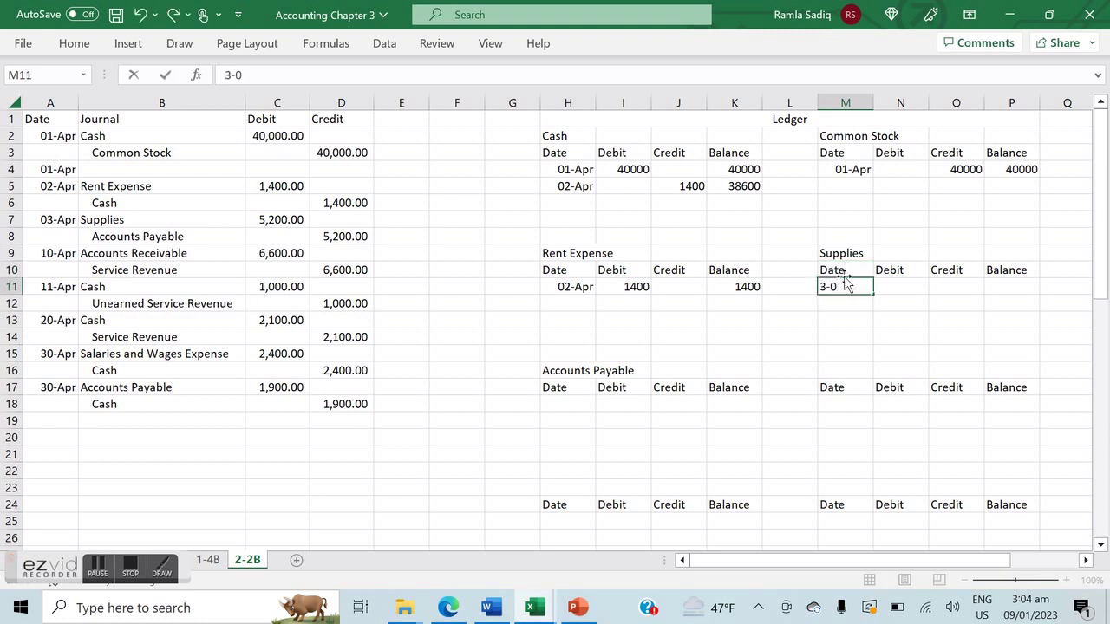
type("4")
key("Return")
left_click(847, 284)
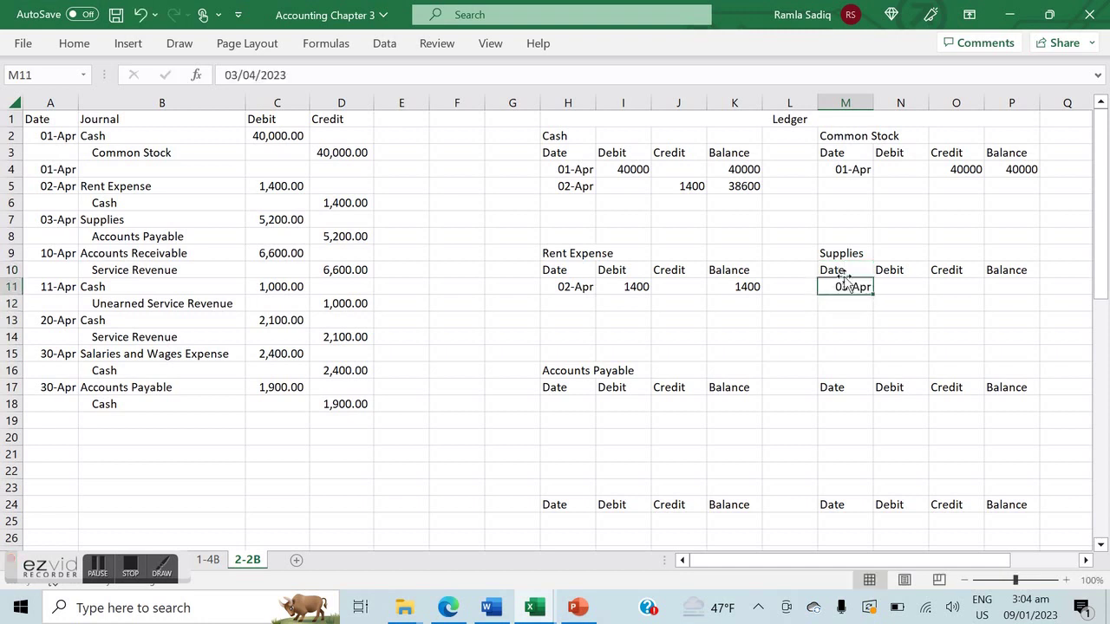
key("Right")
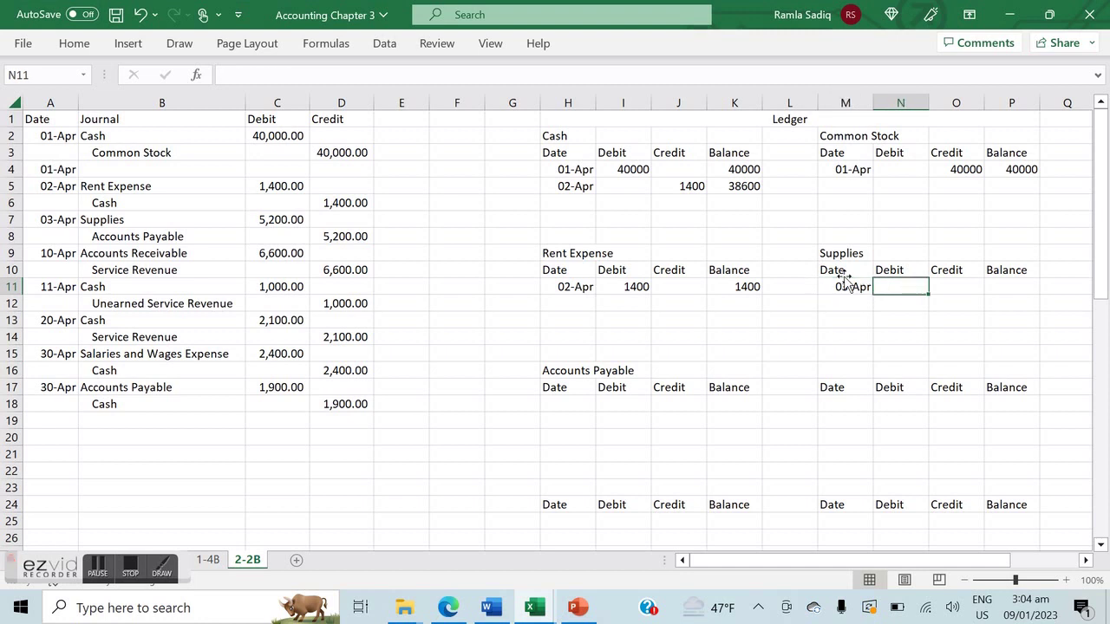
type("5200")
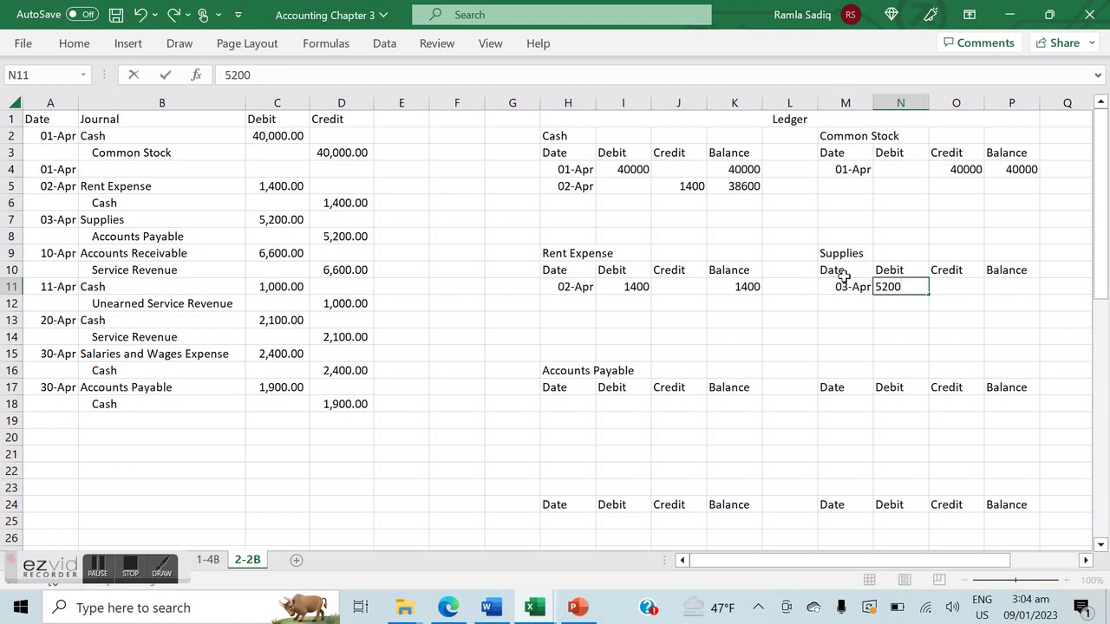
key("Right")
key("Right")
type("520")
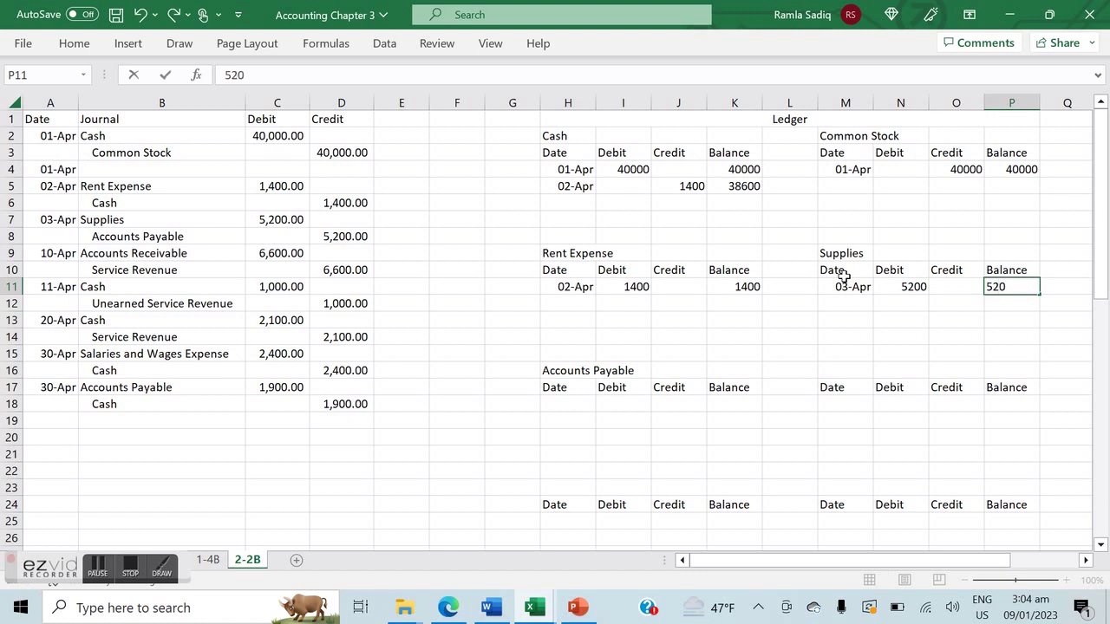
- Post the 03-Apr 5200 credit to Accounts Payable with a 5200 balance
left_click(562, 406)
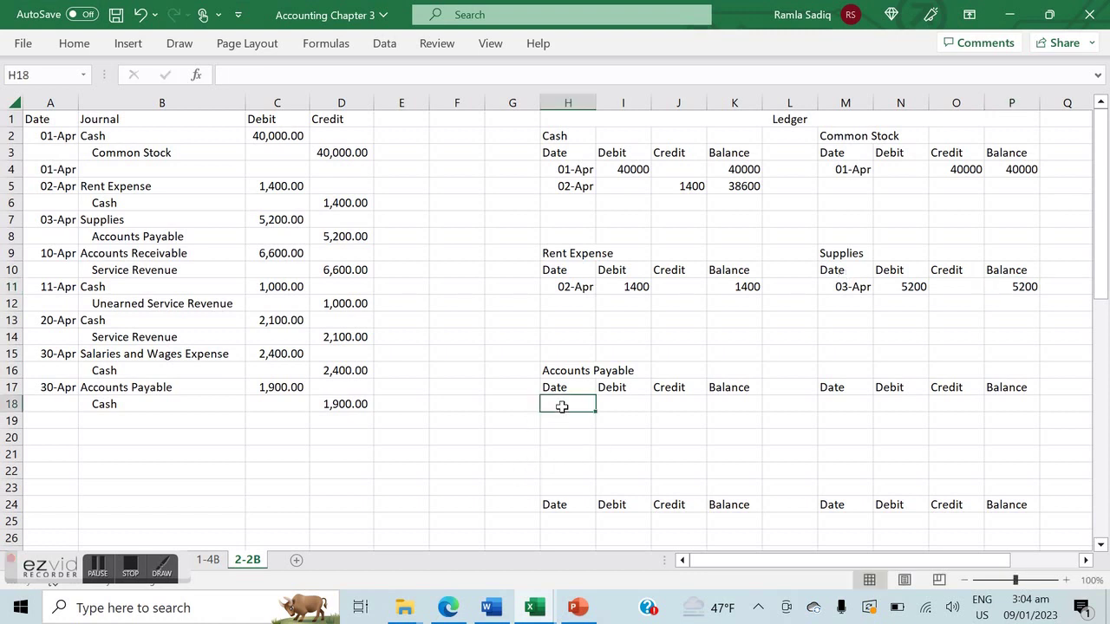
type("3-04")
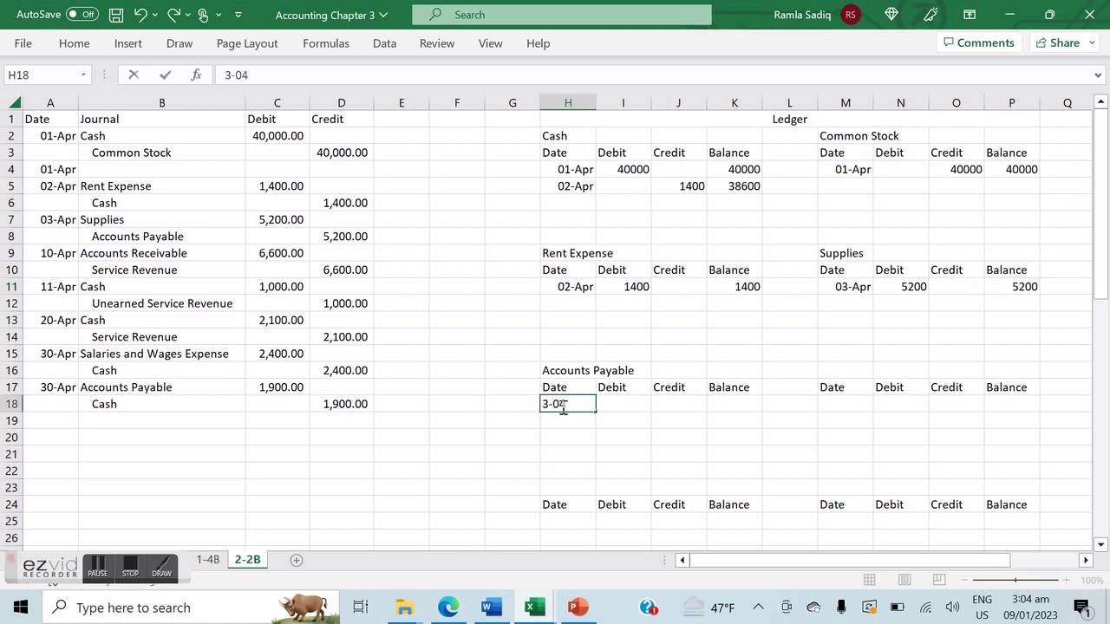
key("Tab")
key("Tab")
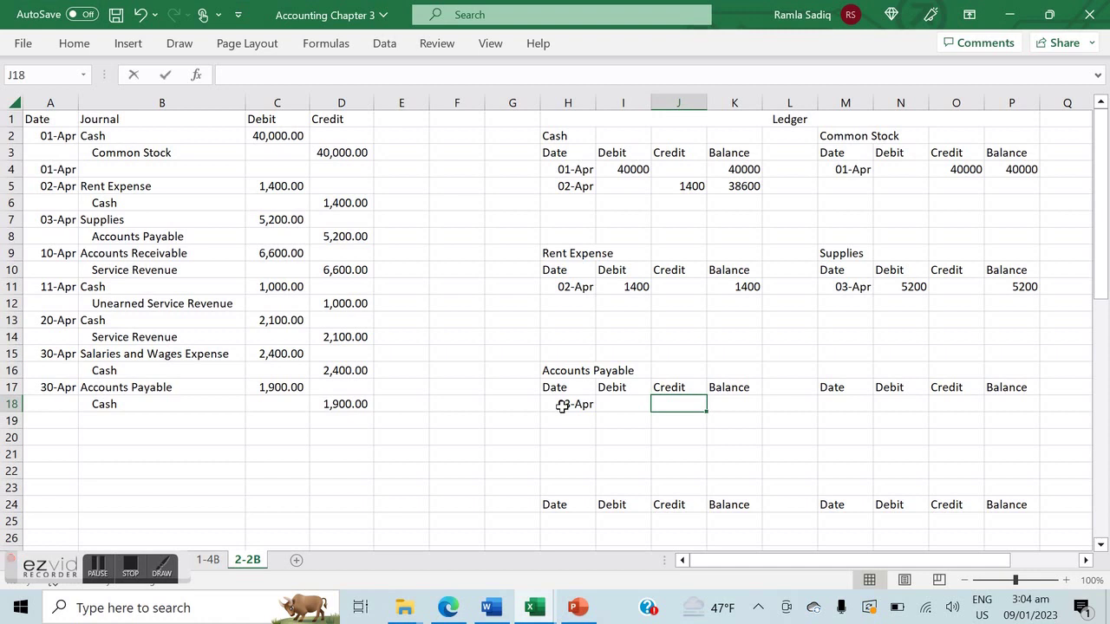
type("5200")
key("Tab")
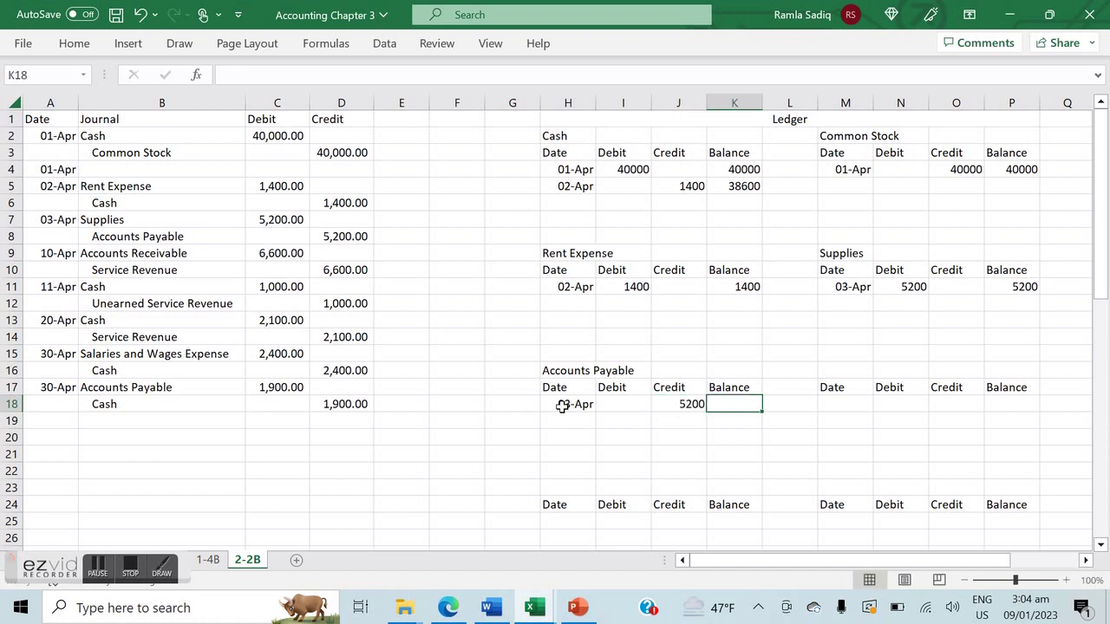
type("5200")
key("Tab")
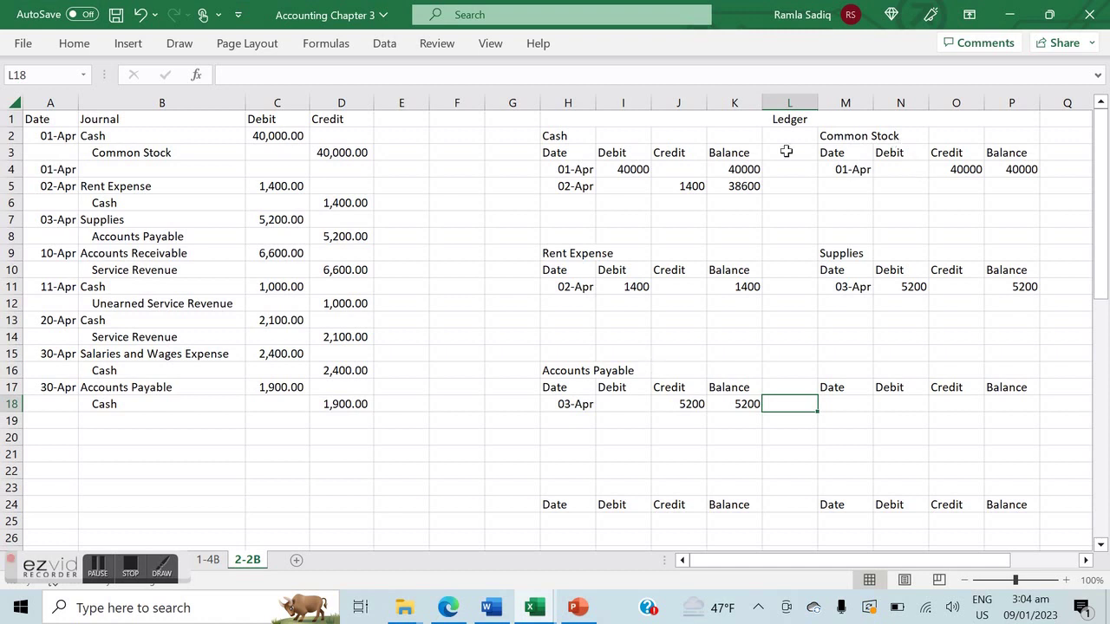
- Add ledger headings Accounts Receivable and Service Revenue
left_click(824, 375)
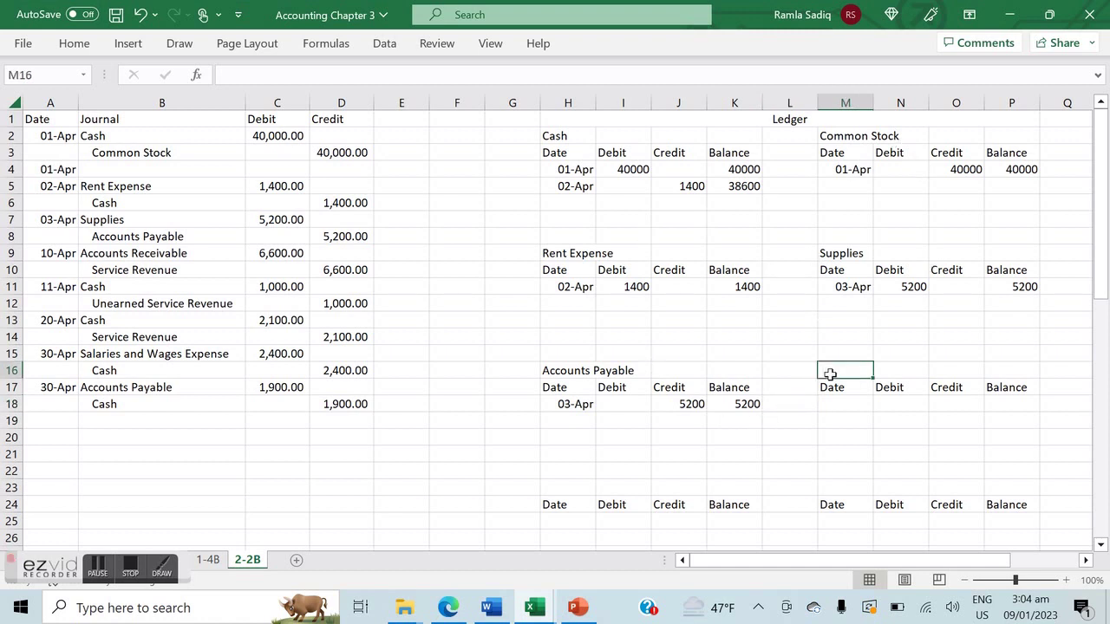
type("Accounts")
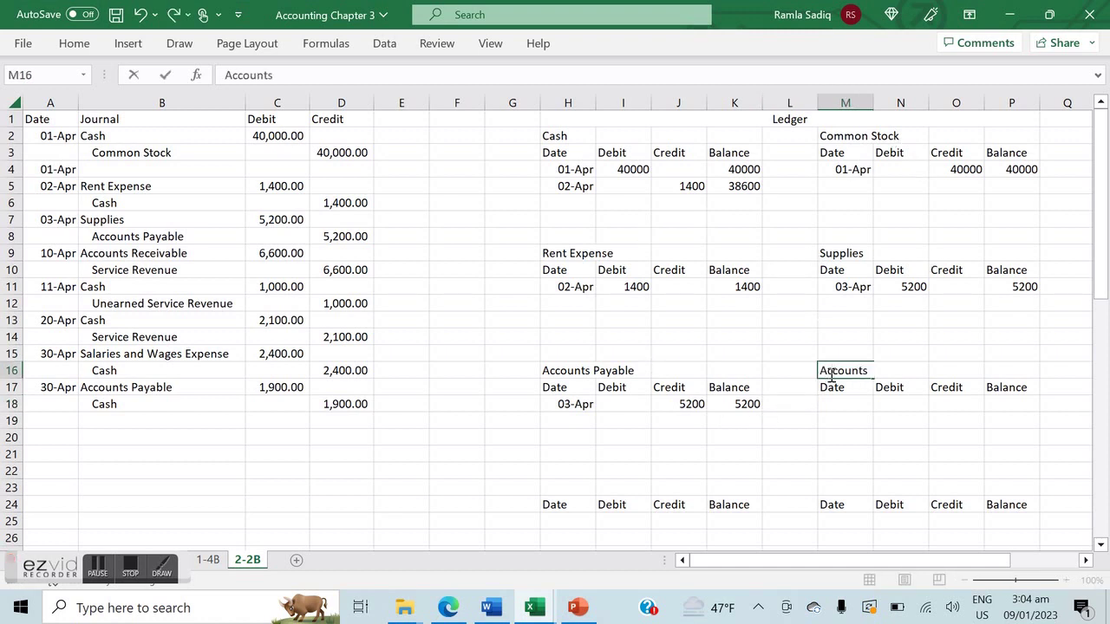
type(" Receivable")
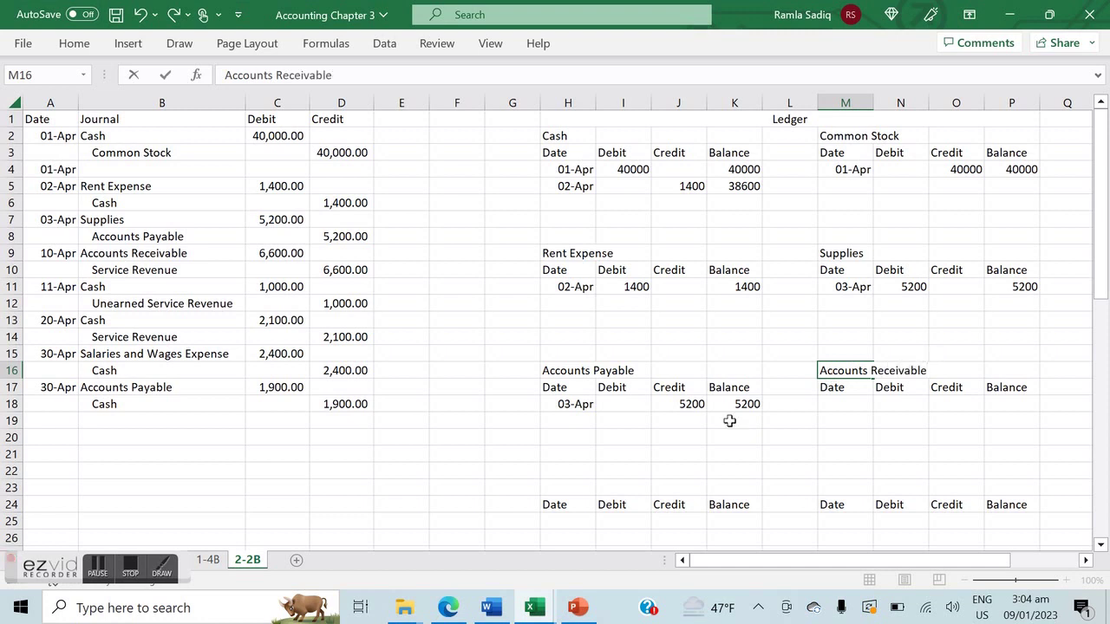
left_click(574, 489)
type("Service revenu")
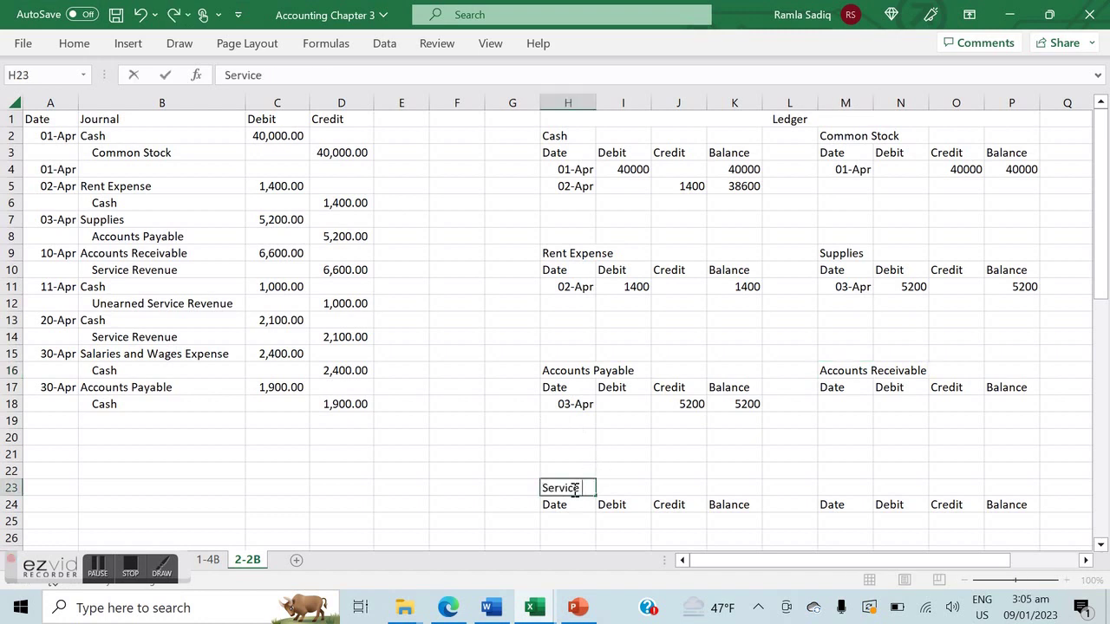
key("BackSpace")
key("BackSpace")
key("BackSpace")
key("BackSpace")
key("BackSpace")
type("evenue")
key("Return")
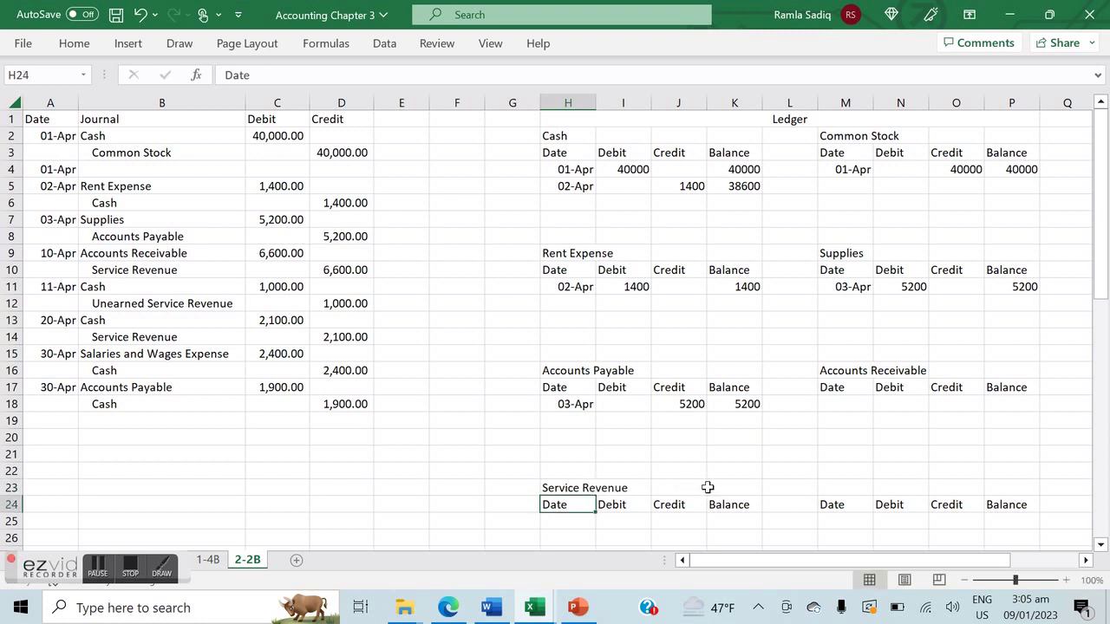
- Post the 10-Apr 6600 debit to Accounts Receivable with a 6600 balance
left_click(842, 408)
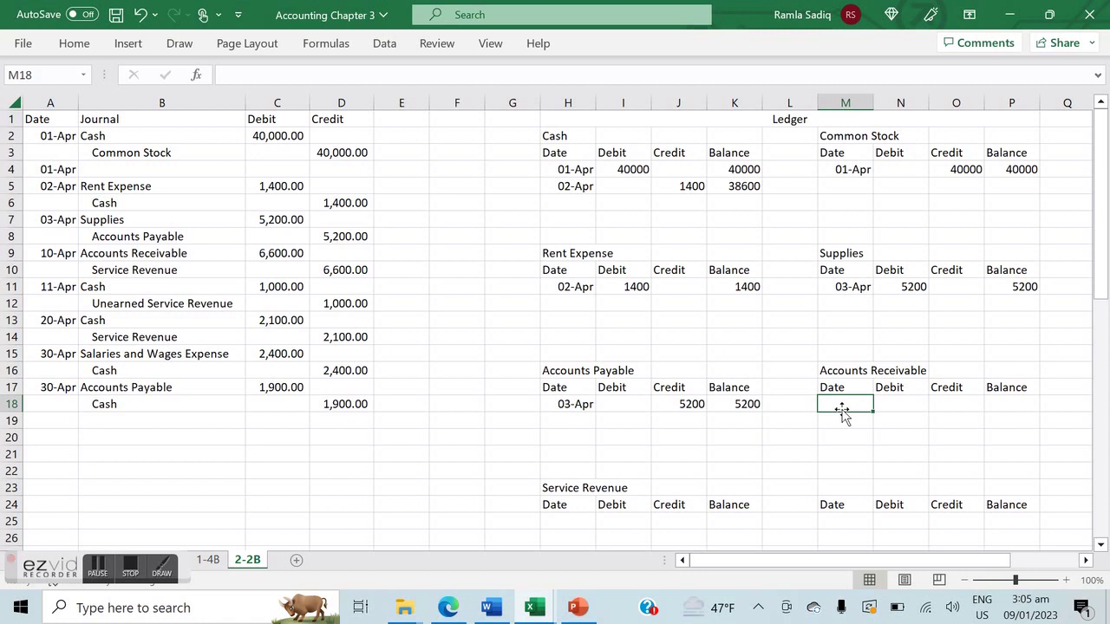
type("10-Apr")
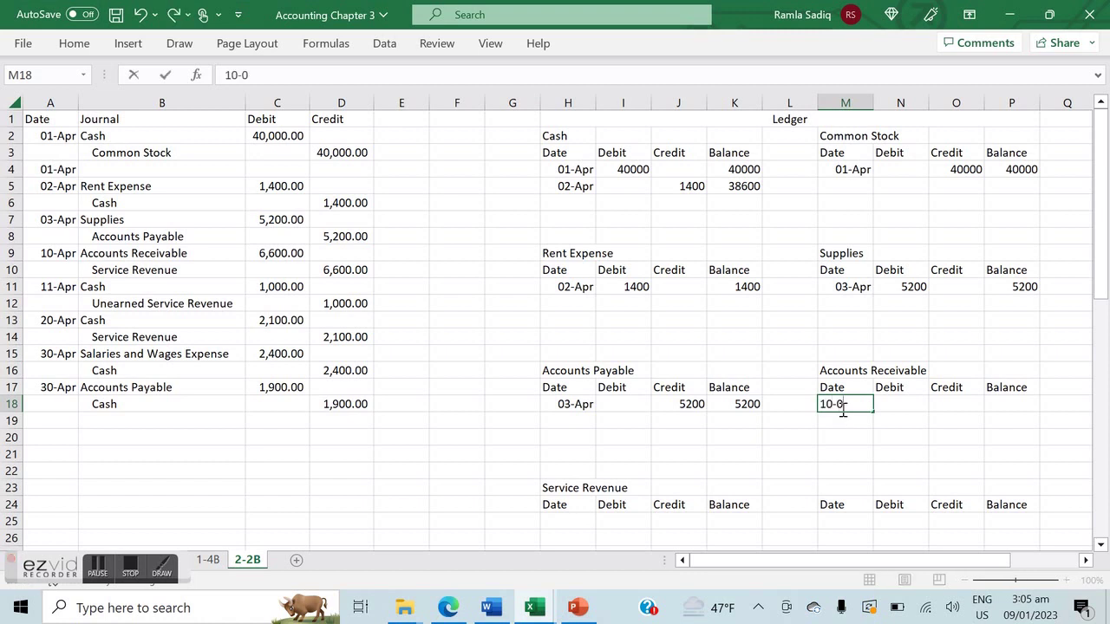
key("Return")
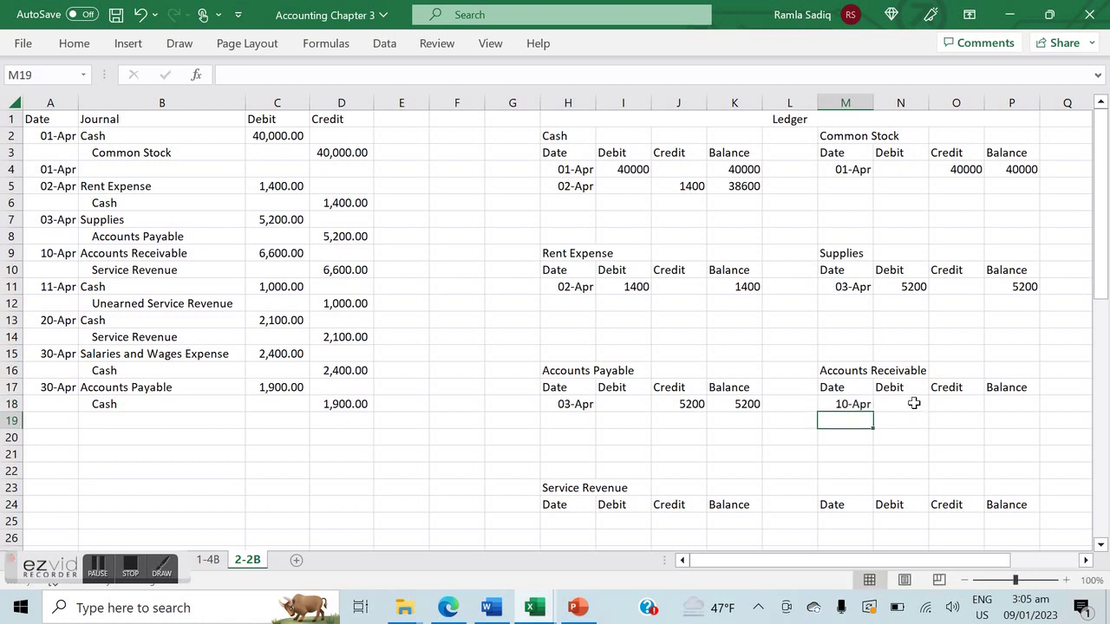
left_click(914, 403)
type("66")
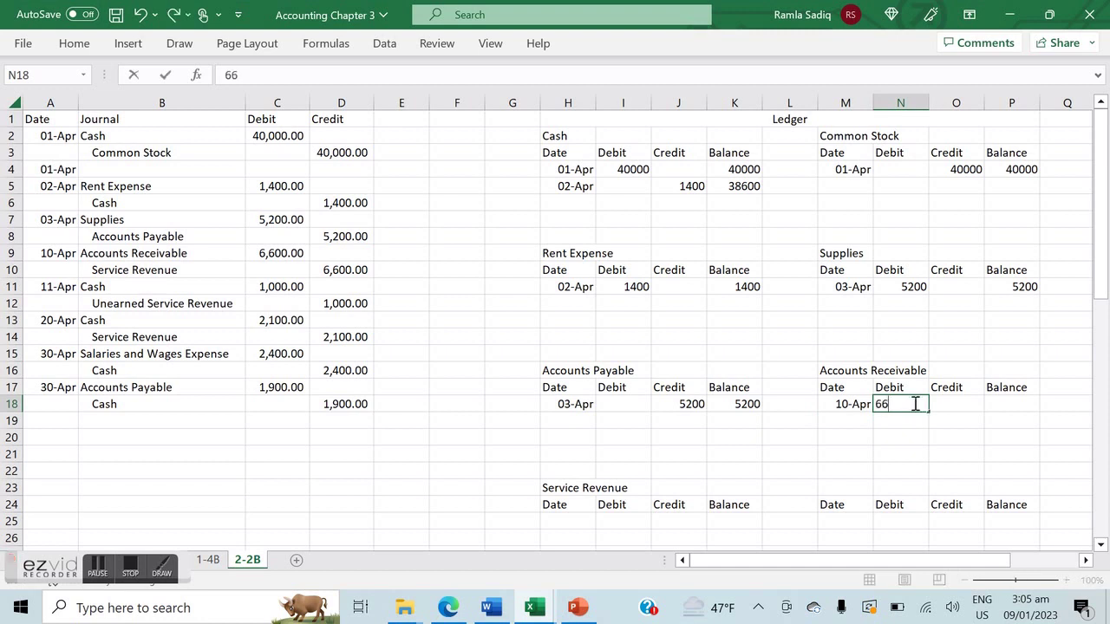
type("00")
key("Tab")
key("Tab")
key("Tab")
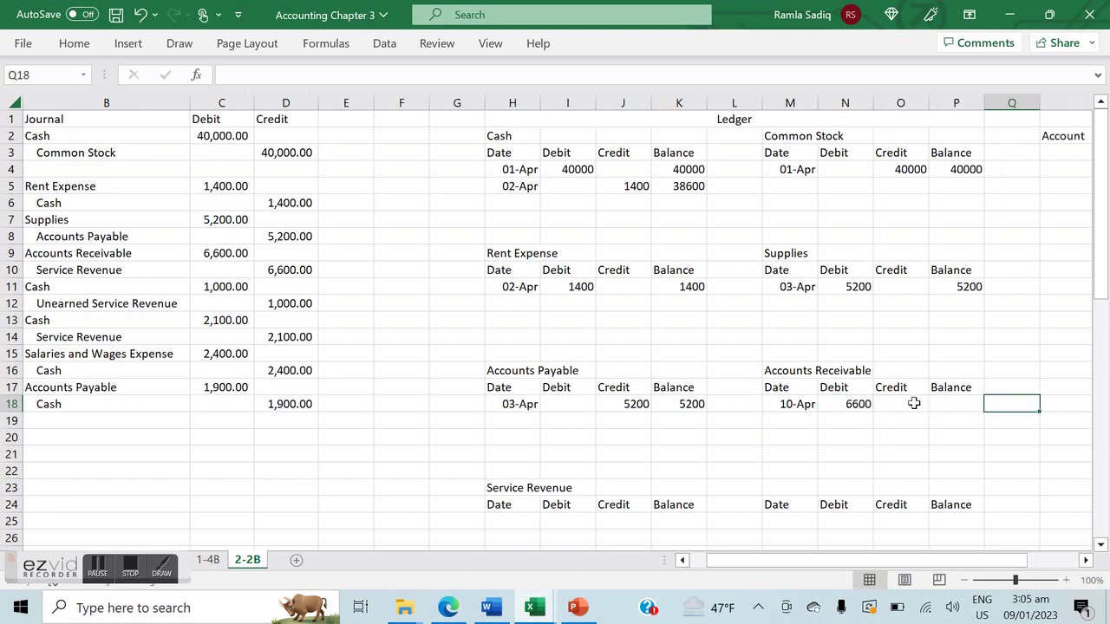
key("shift+Tab")
type("6600")
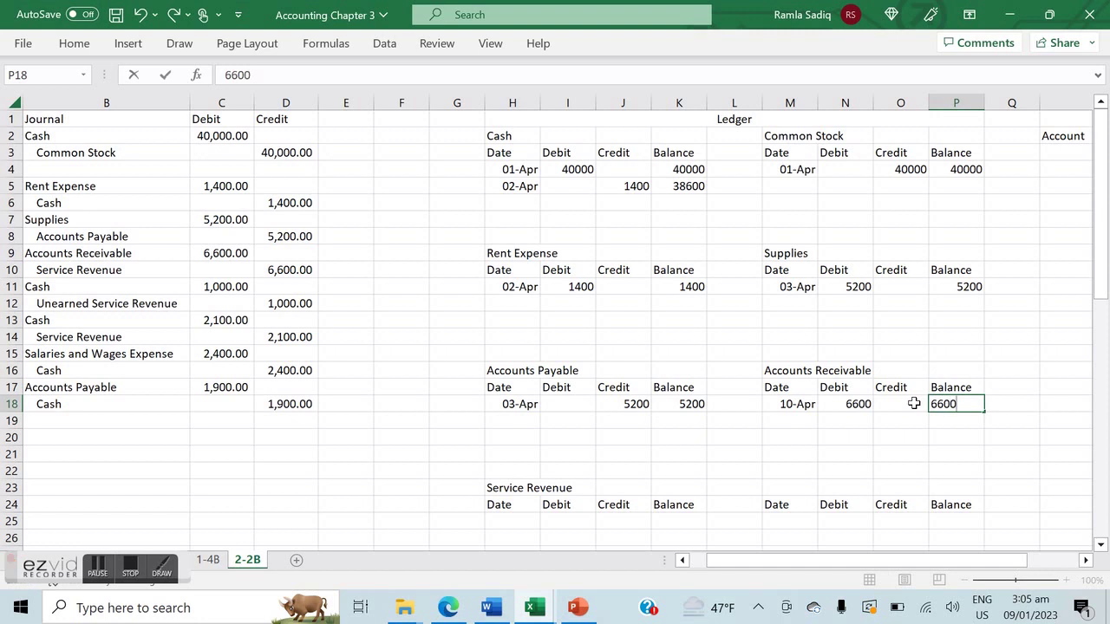
key("Return")
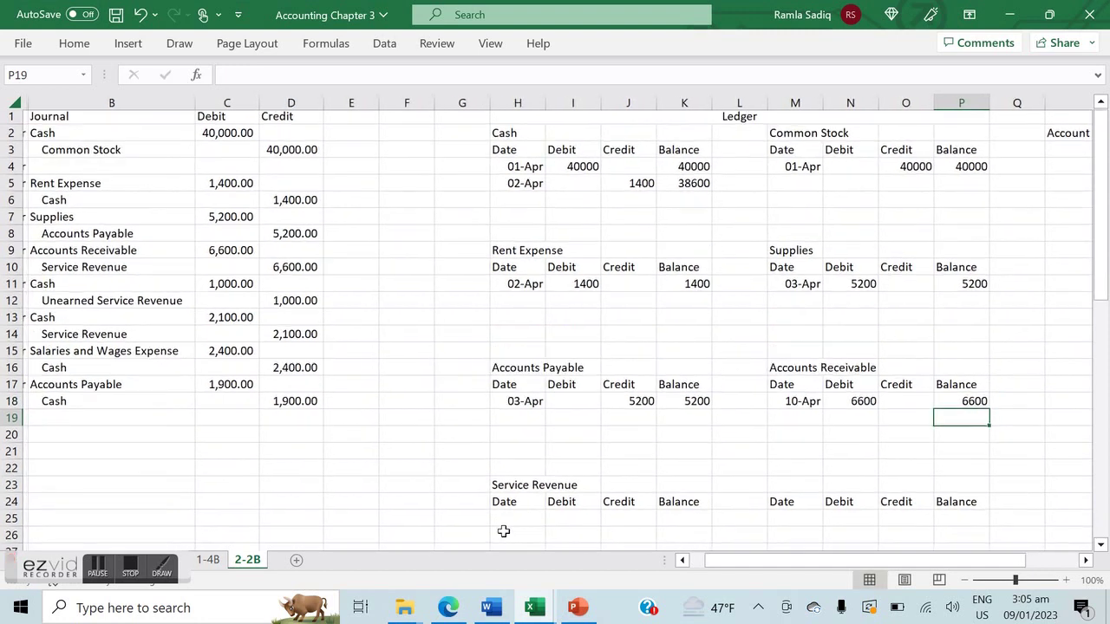
- Post the 10-Apr 6600 credit to Service Revenue with a 6600 balance
left_click(509, 520)
type("10")
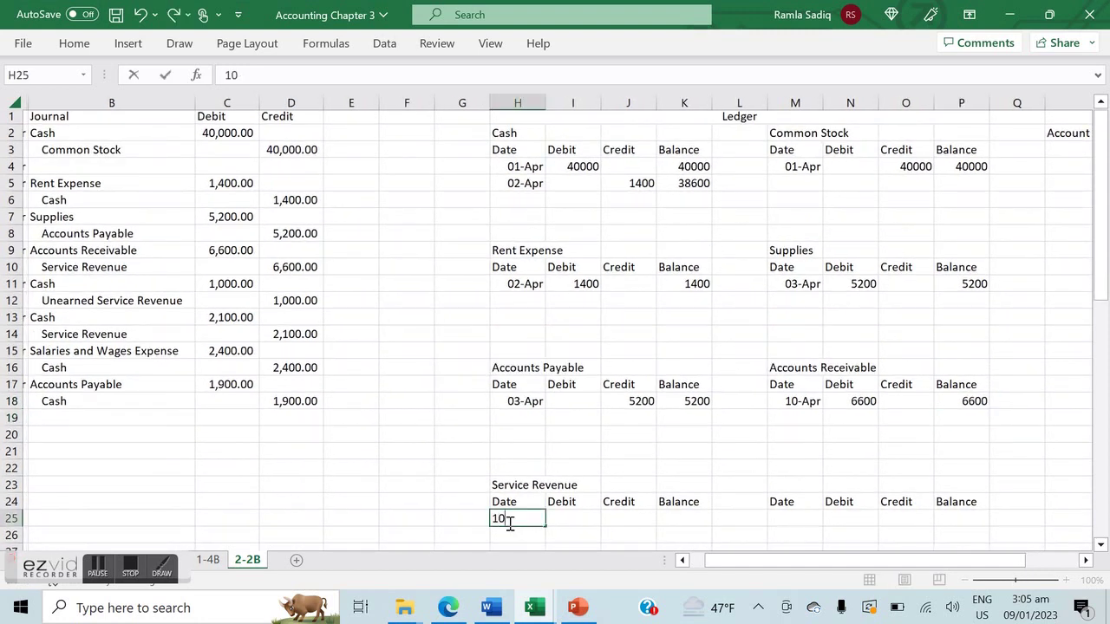
key("Tab")
key("Tab")
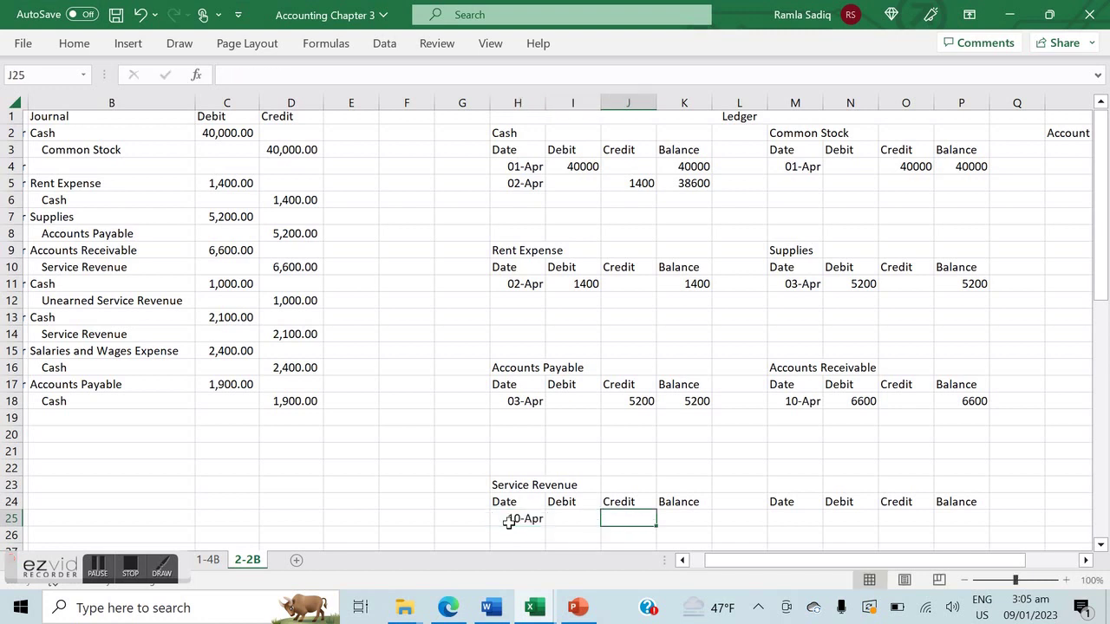
type("6600")
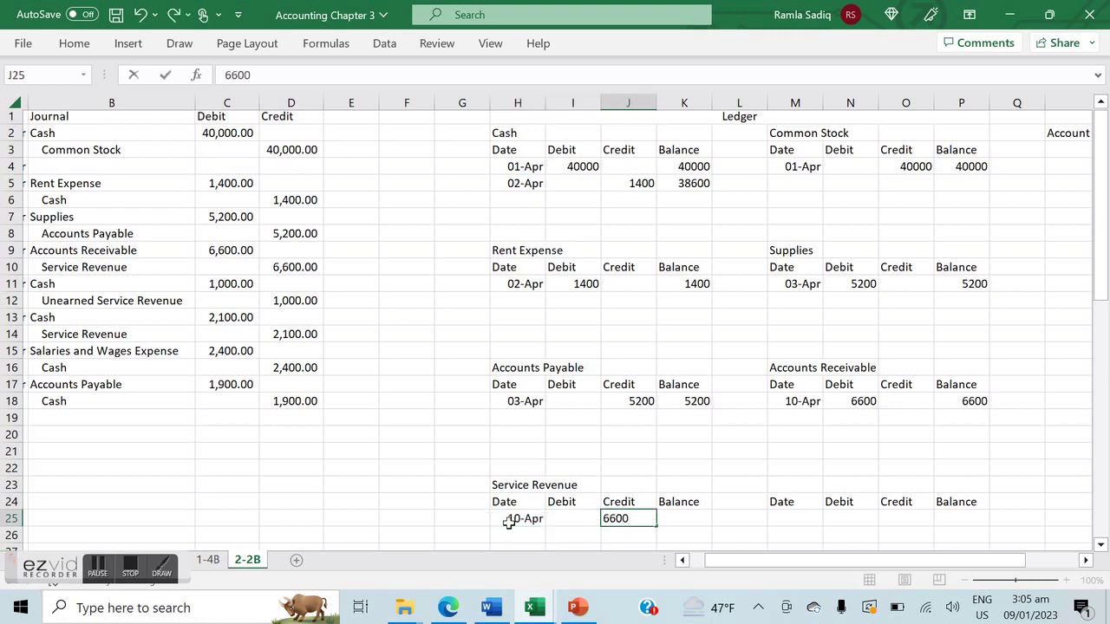
key("Tab")
type("600")
key("BackSpace")
key("BackSpace")
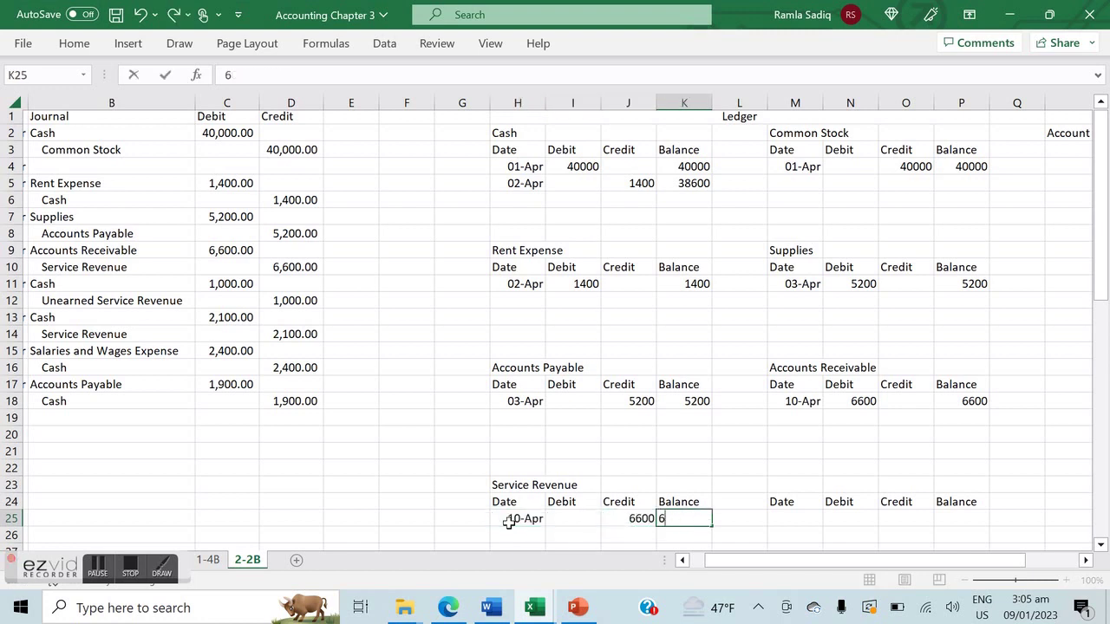
type("600")
key("Tab")
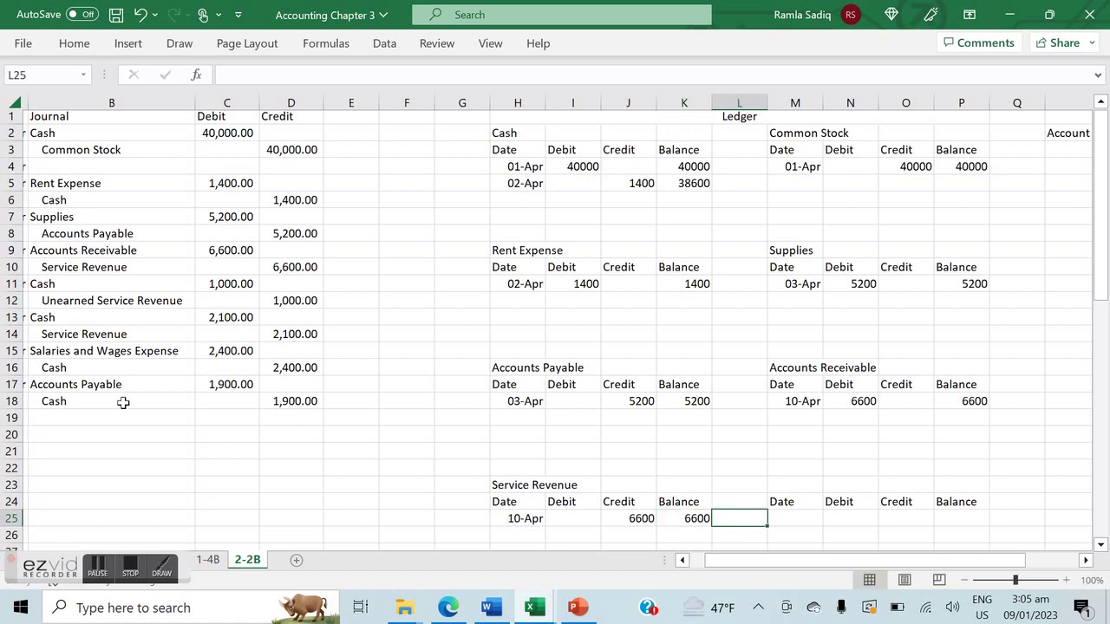
scroll(123, 402, "left", 1)
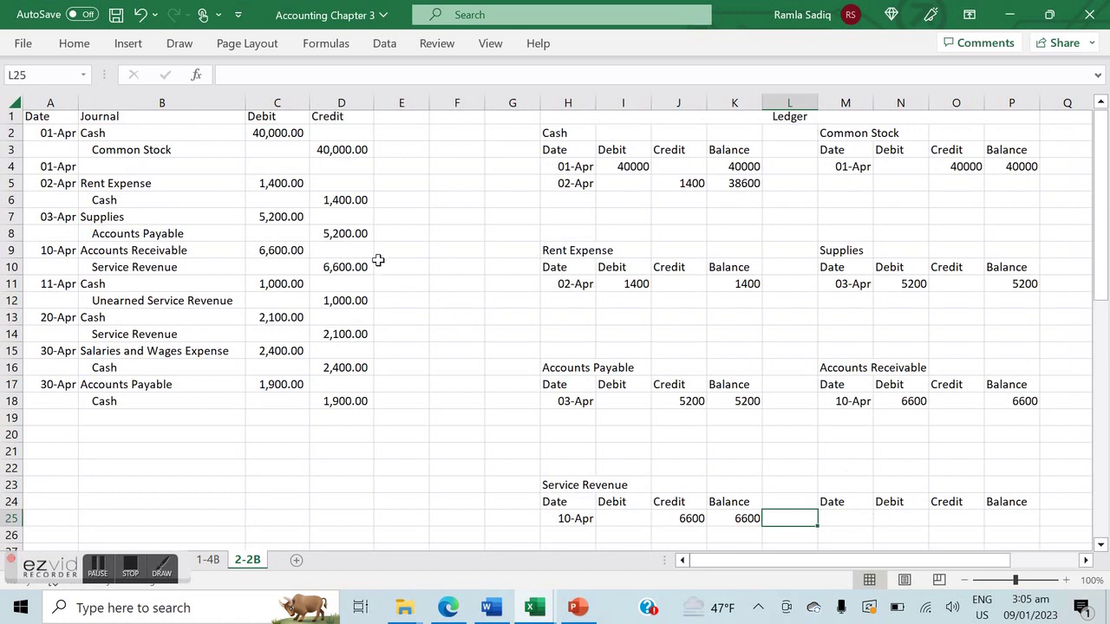
- Add the Unearned Service Revenue ledger heading
left_click(854, 488)
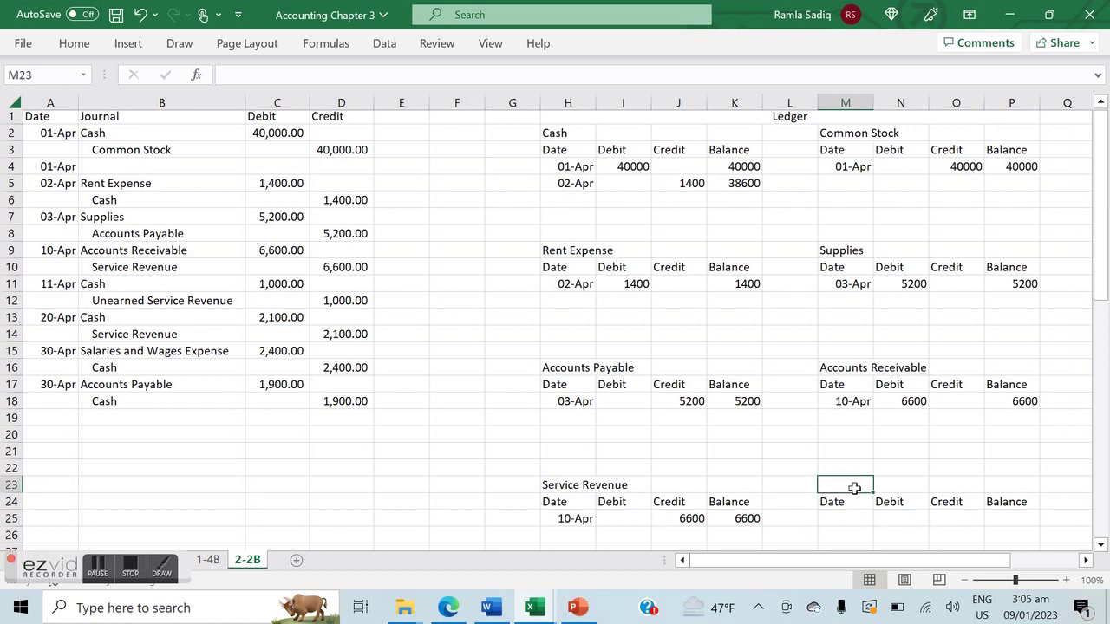
type("Unearned Ser")
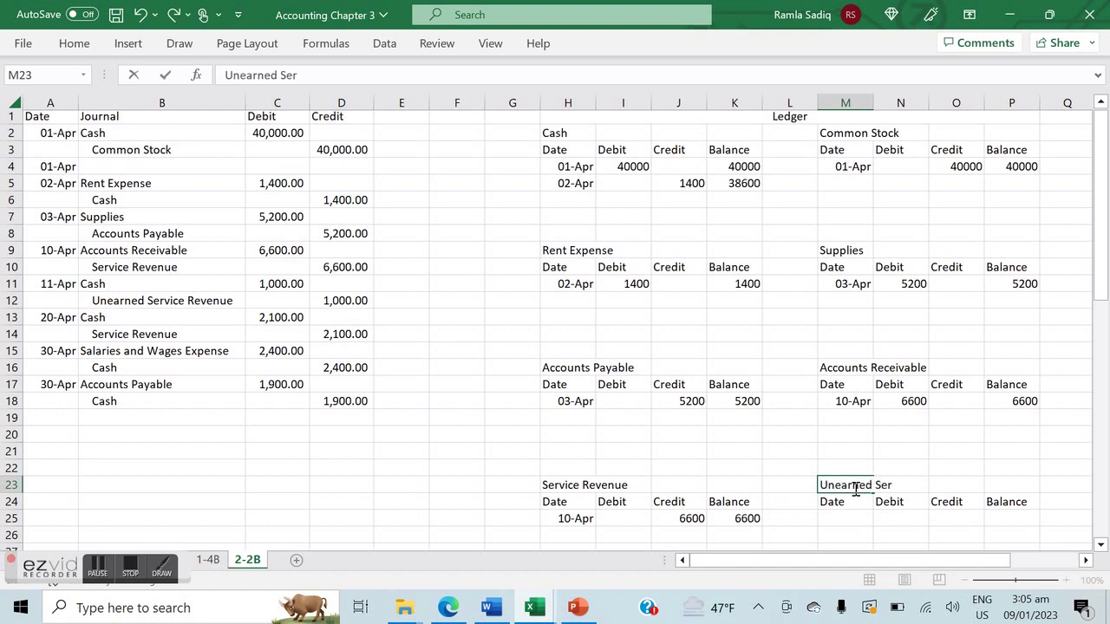
type("vice Revenue")
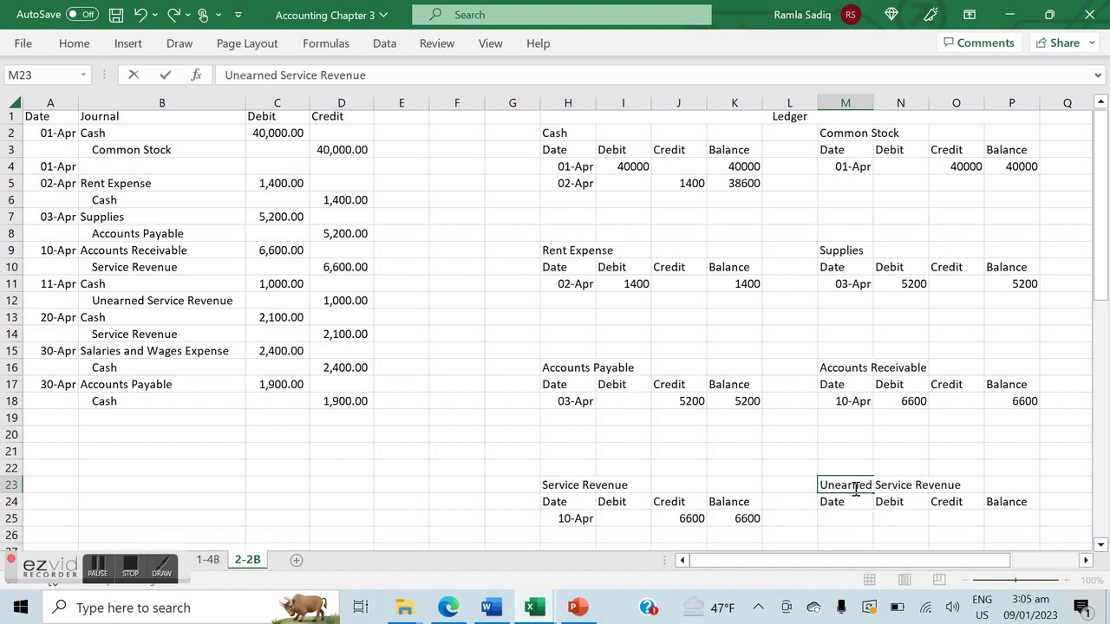
left_click(843, 534)
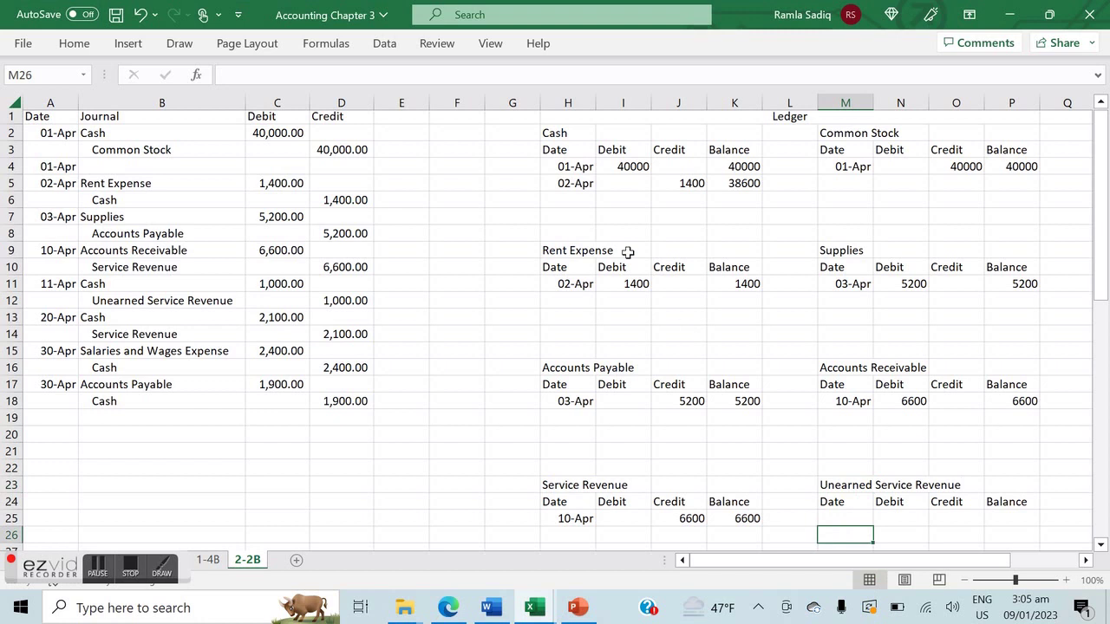
- Post an 11-Apr 1000 Cash debit, bringing the Cash balance to 39600
left_click(584, 199)
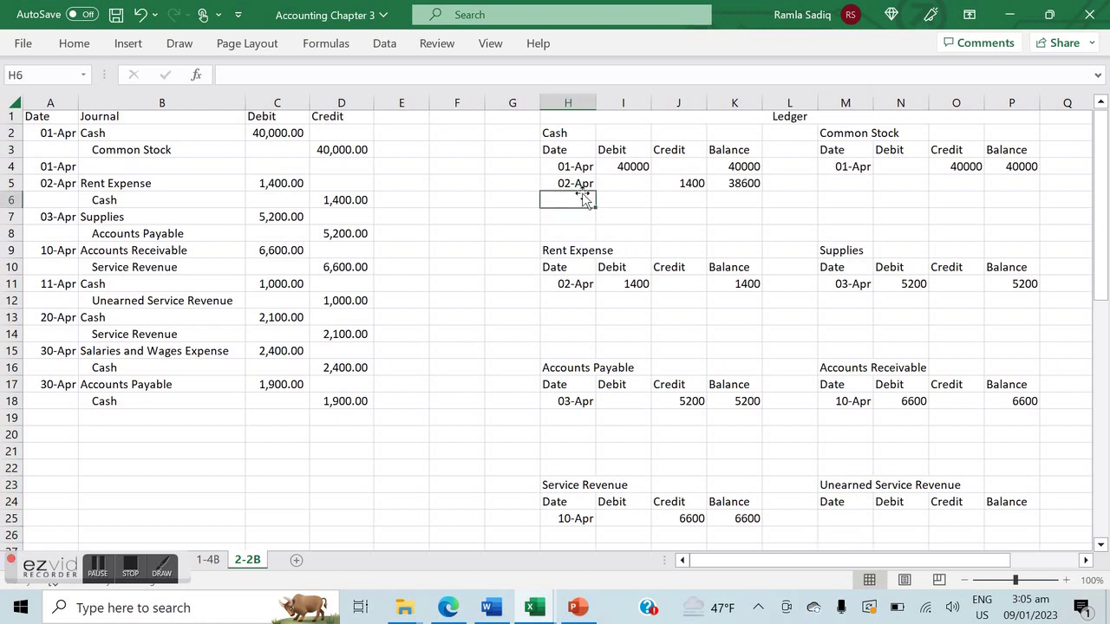
type("11-Apr")
key("Tab")
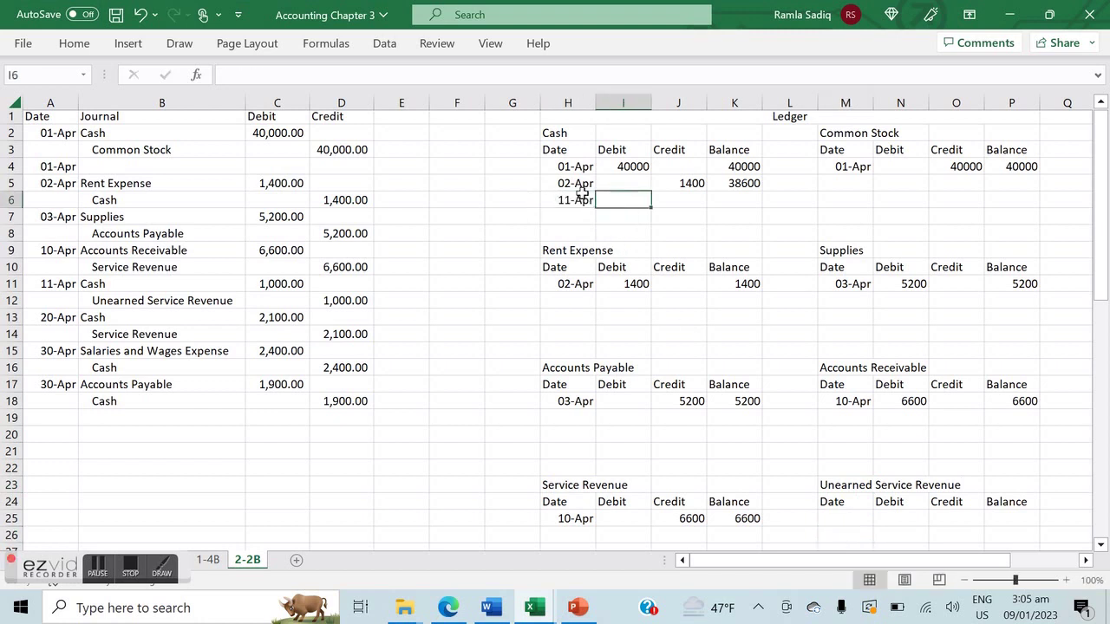
type("1000")
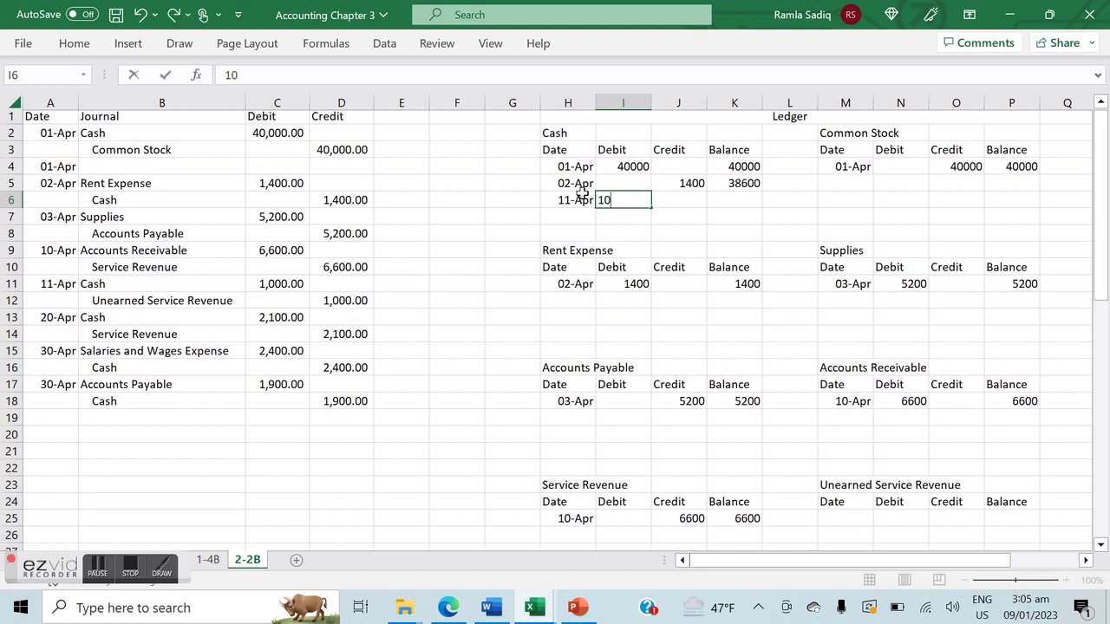
left_click(751, 200)
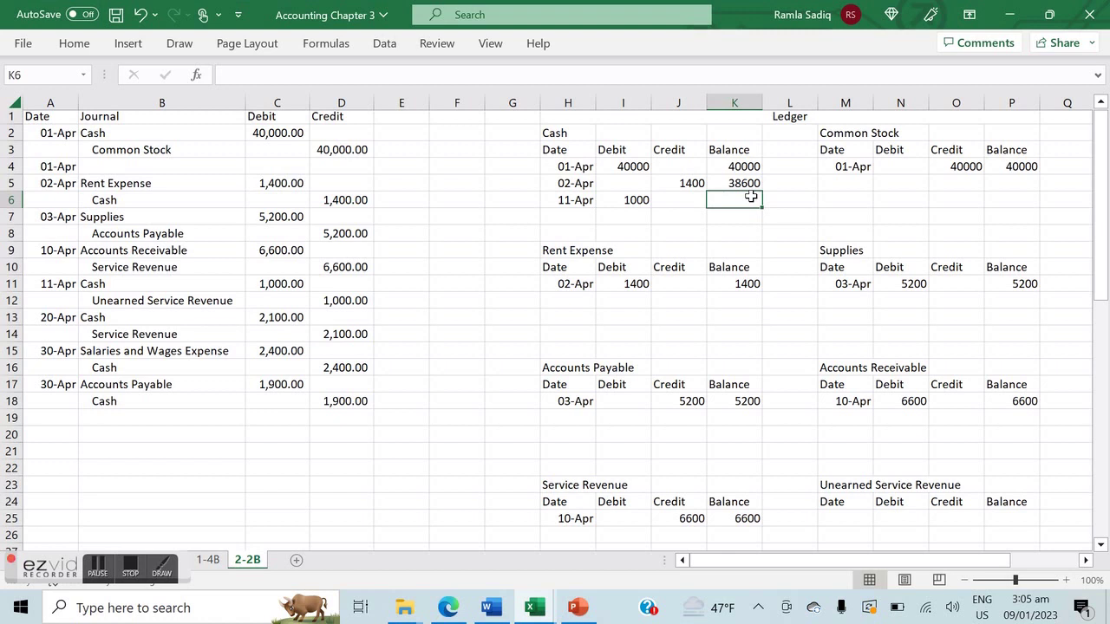
type("39600")
key("Return")
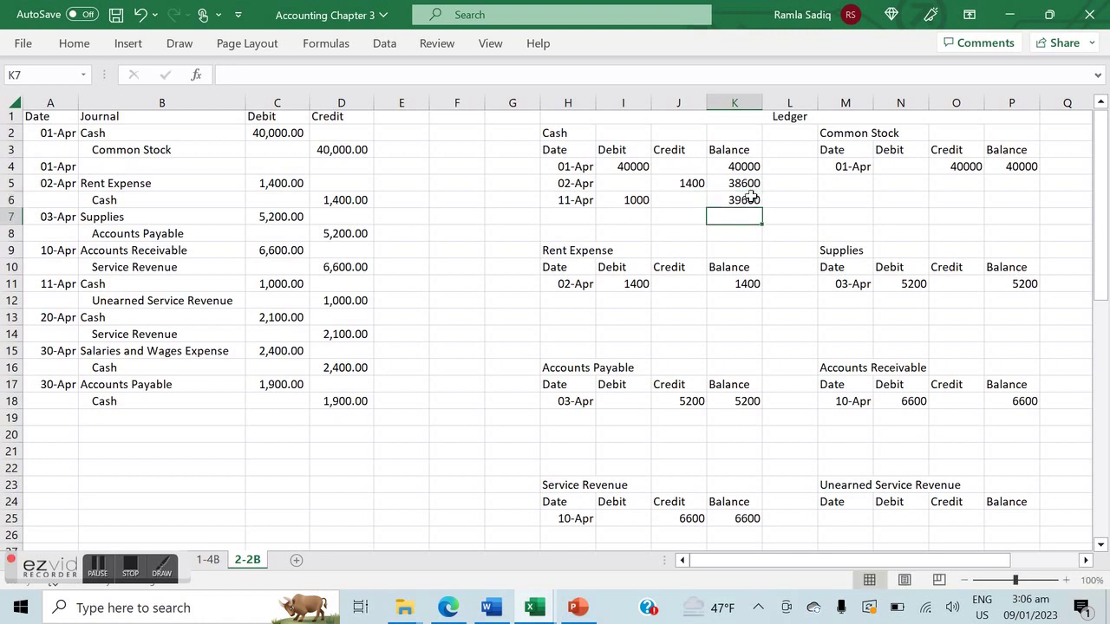
- Post the 11-04 1000 credit to Unearned Service Revenue with a 1000 balance
left_click(840, 517)
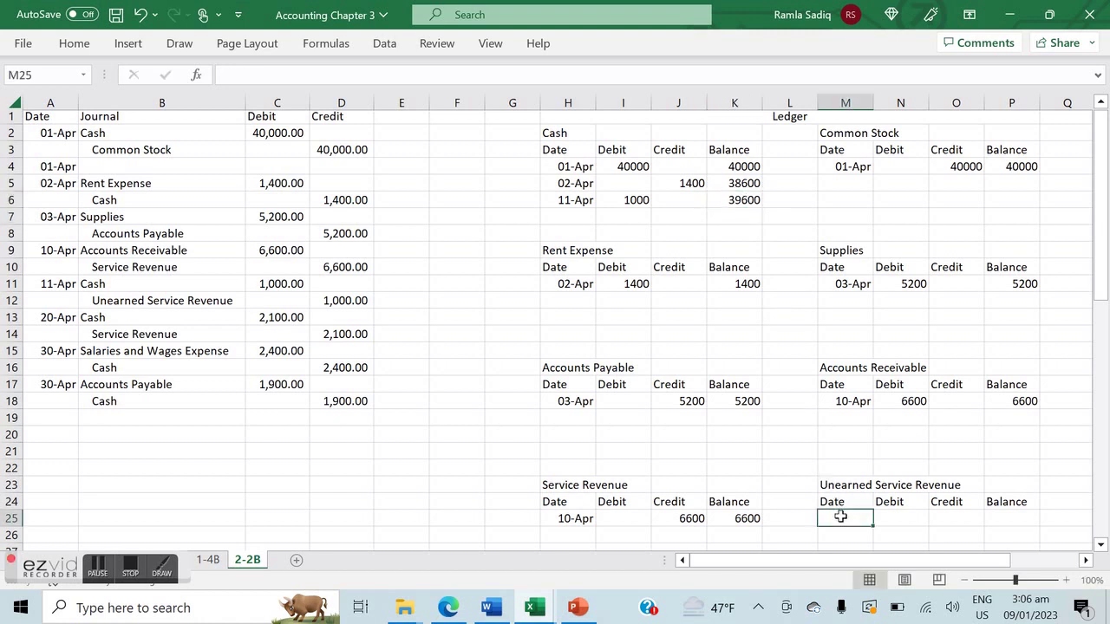
type("11-04")
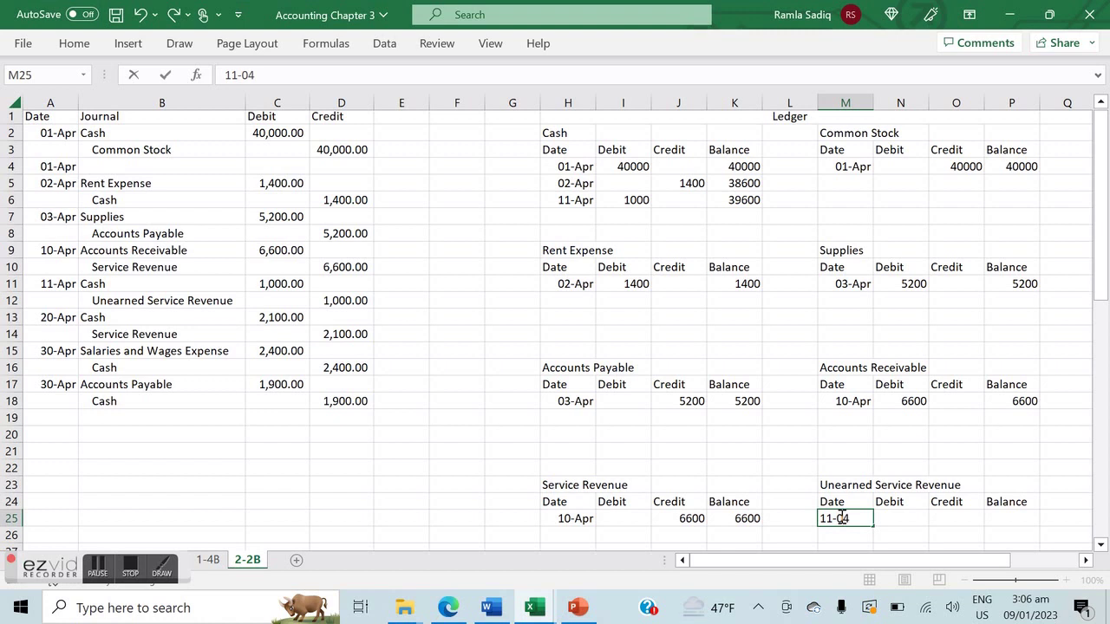
key("Tab")
key("Tab")
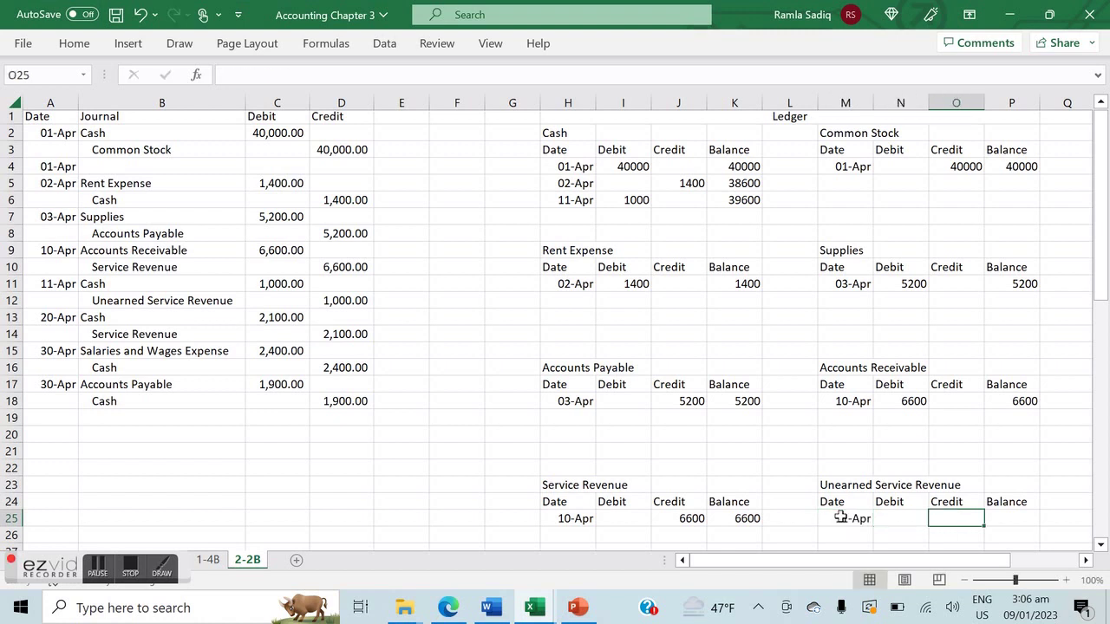
type("1000")
key("Tab")
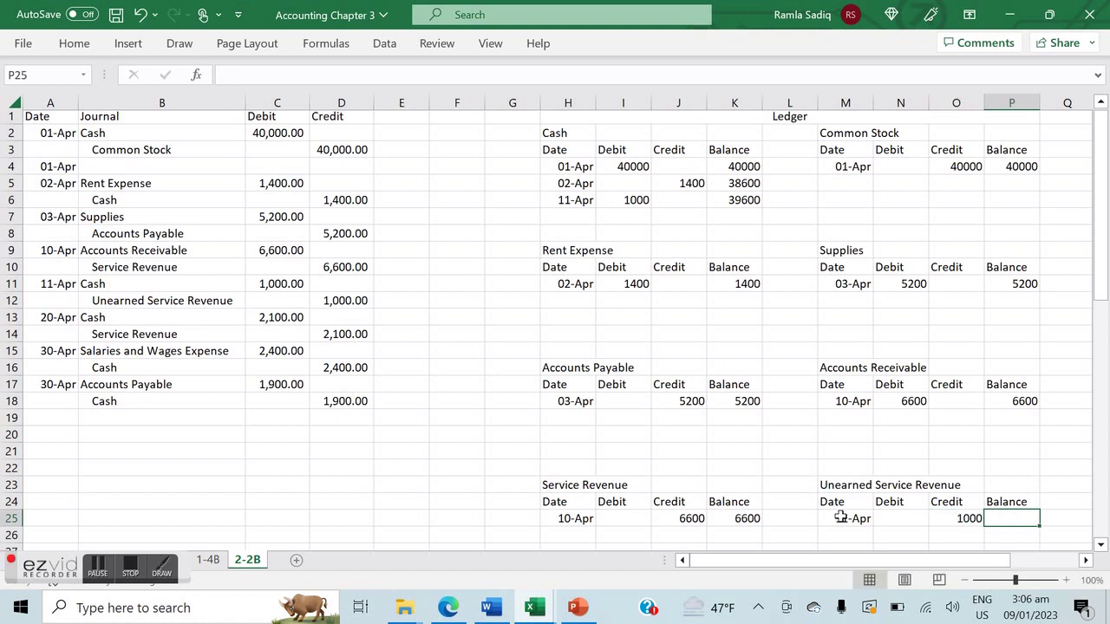
type("1000")
key("Return")
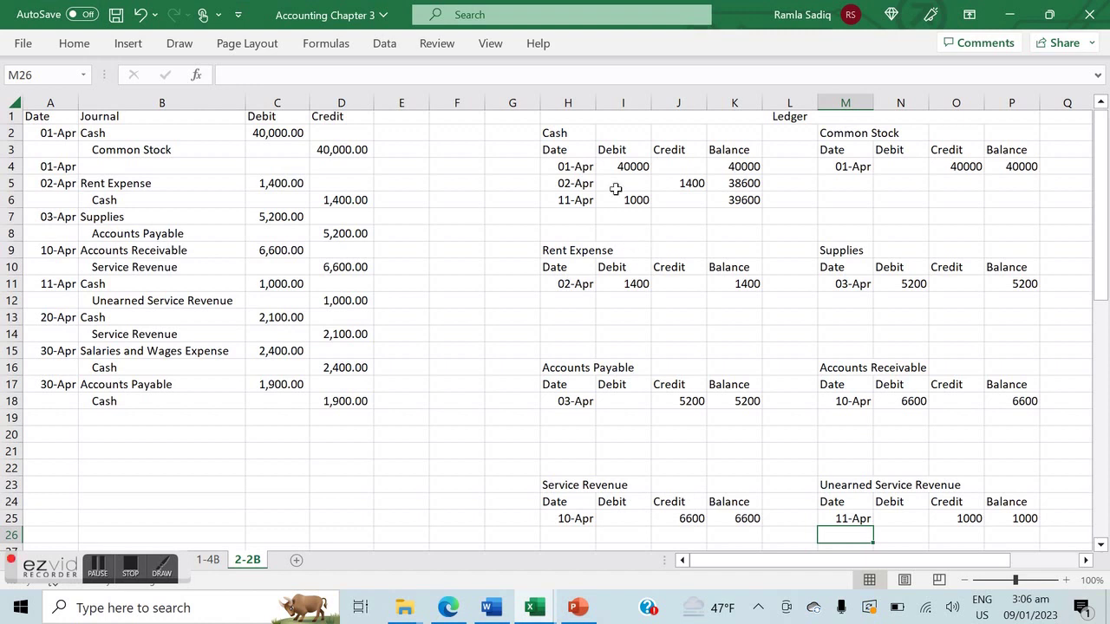
- Add a 20-04 Cash row with a 2100 debit and a running-balance formula giving 41700
left_click(571, 213)
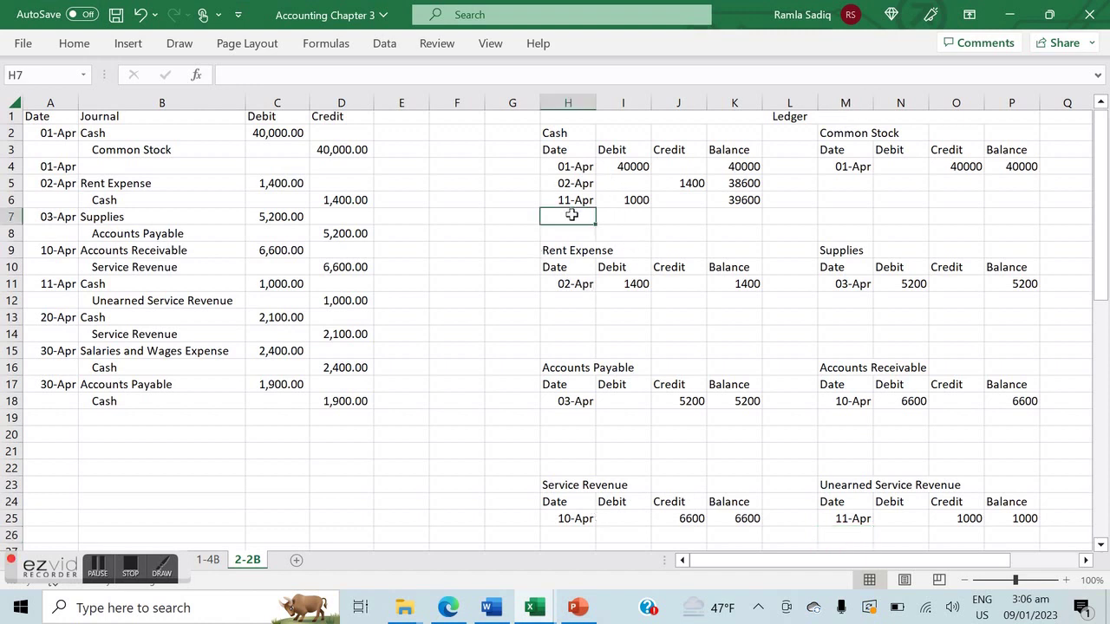
type("20-04")
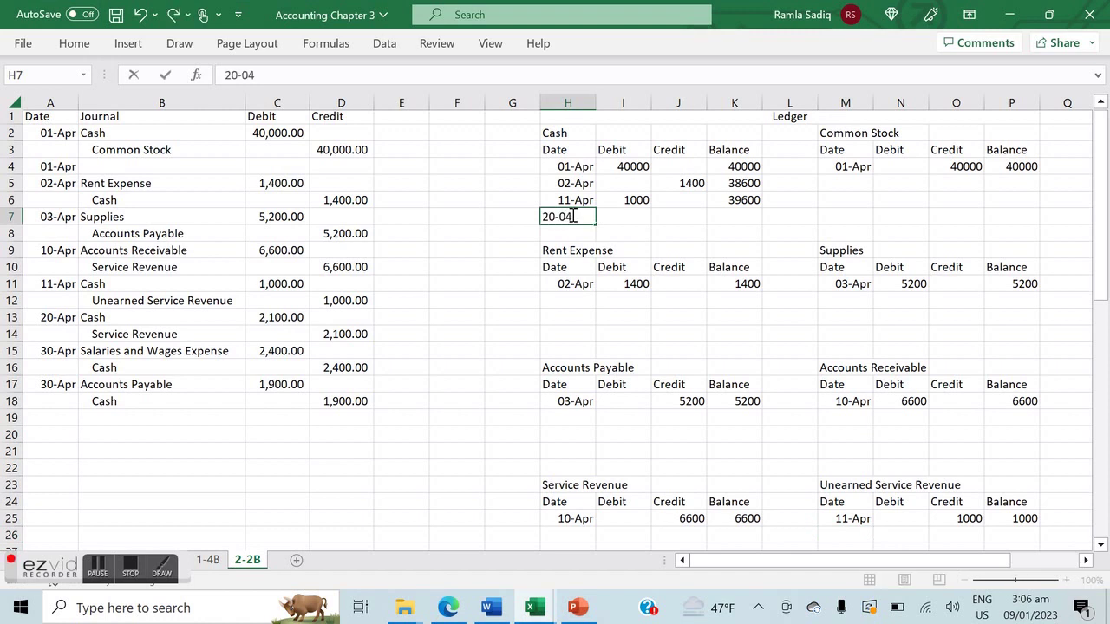
key("Tab")
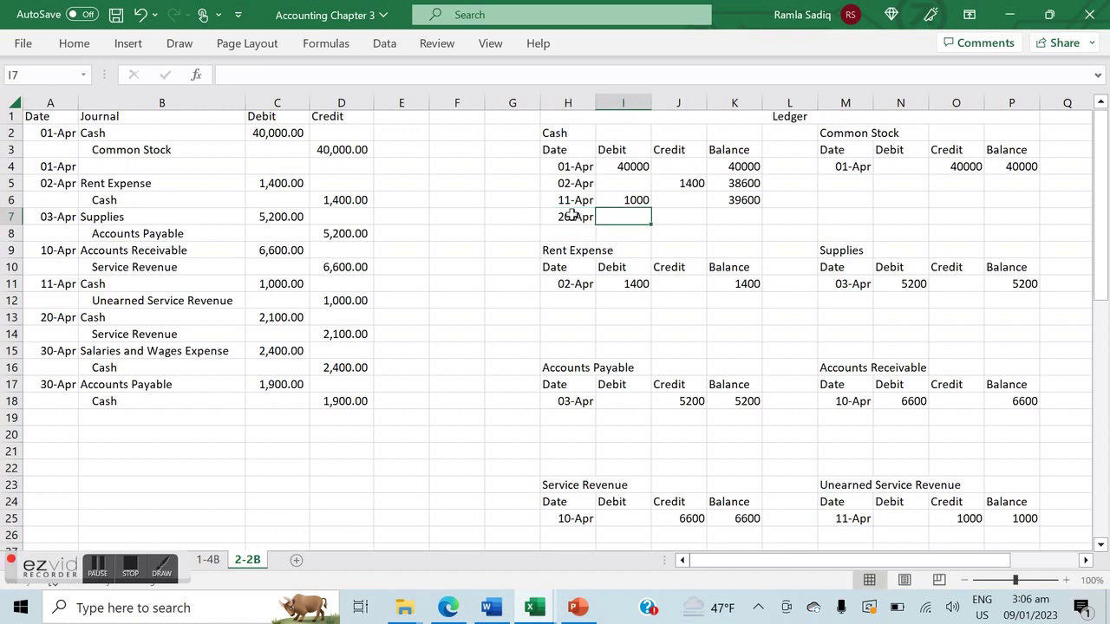
type("2100")
key("Tab")
key("Tab")
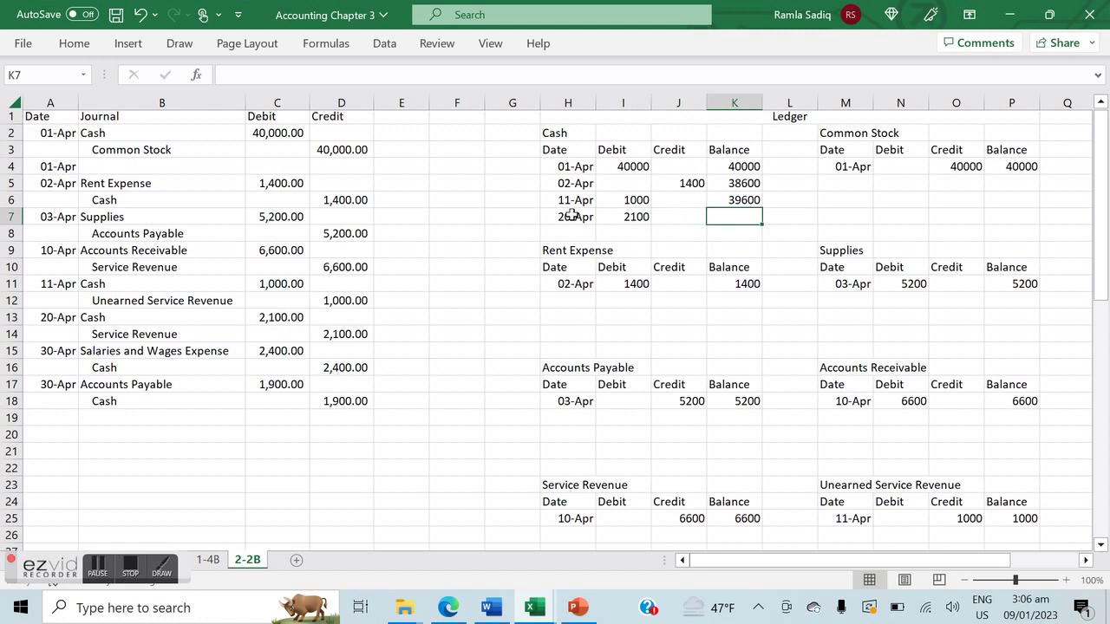
type("=")
key("Up")
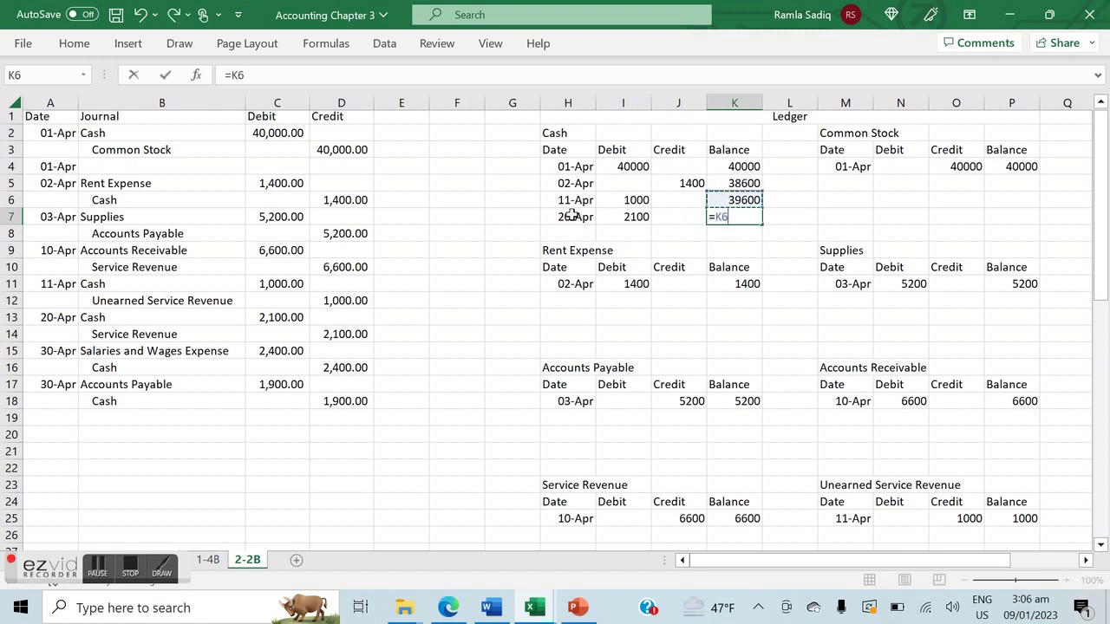
type("+")
left_click(617, 218)
key("Return")
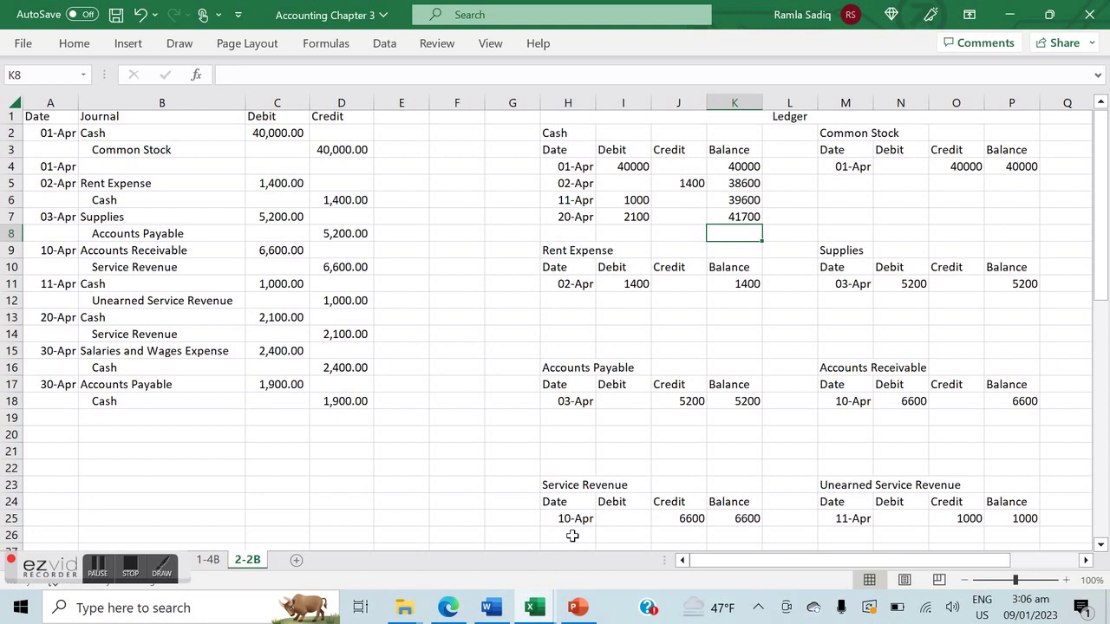
- Add a 20-04 Service Revenue row with a 2100 credit and a balance formula giving 8700
left_click(572, 536)
type("20-")
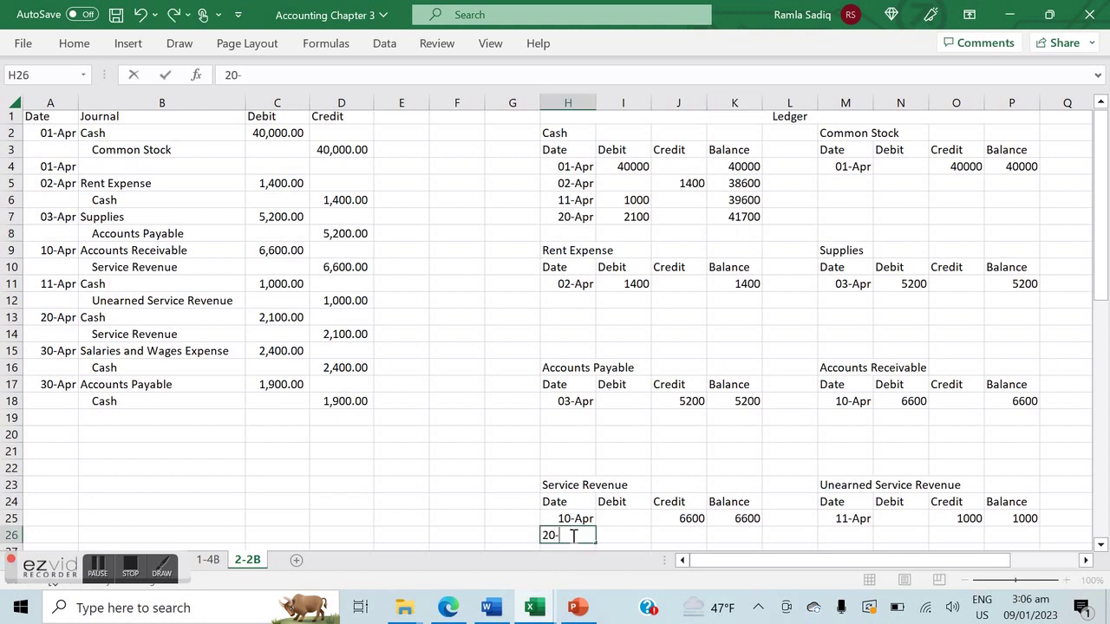
type("04")
key("Tab")
key("Tab")
type("2100")
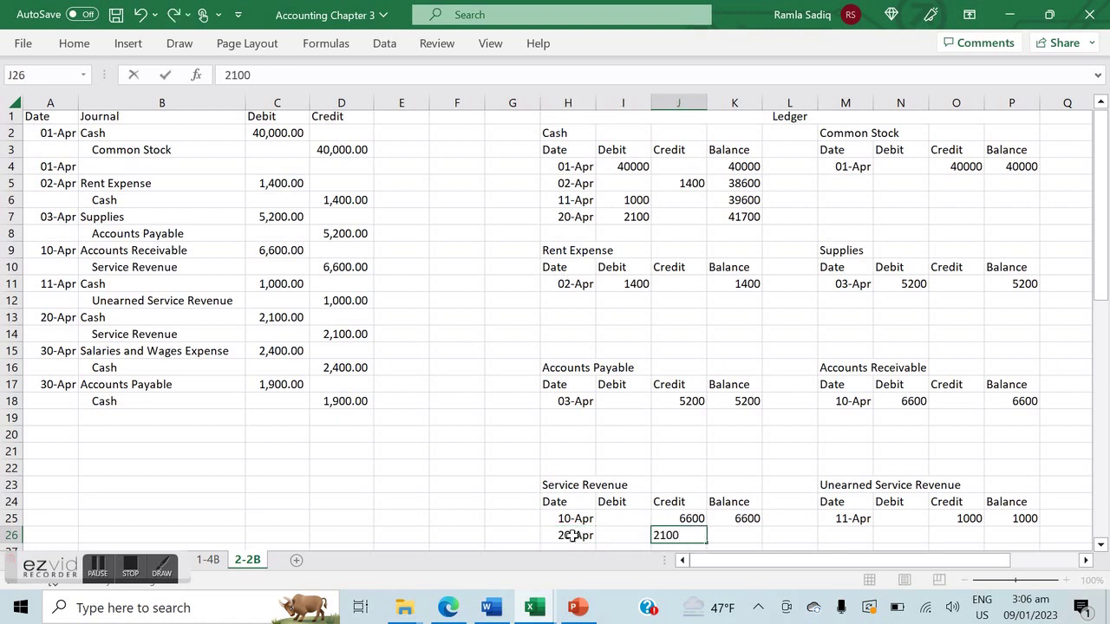
key("Tab")
type("=")
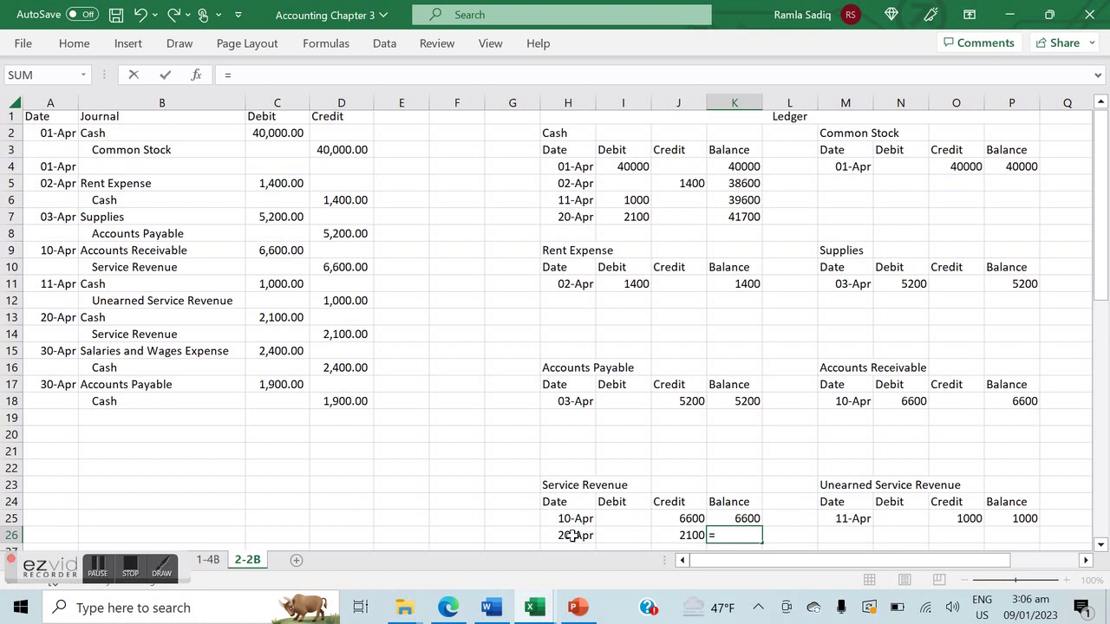
key("Up")
type("+")
key("Left")
key("Return")
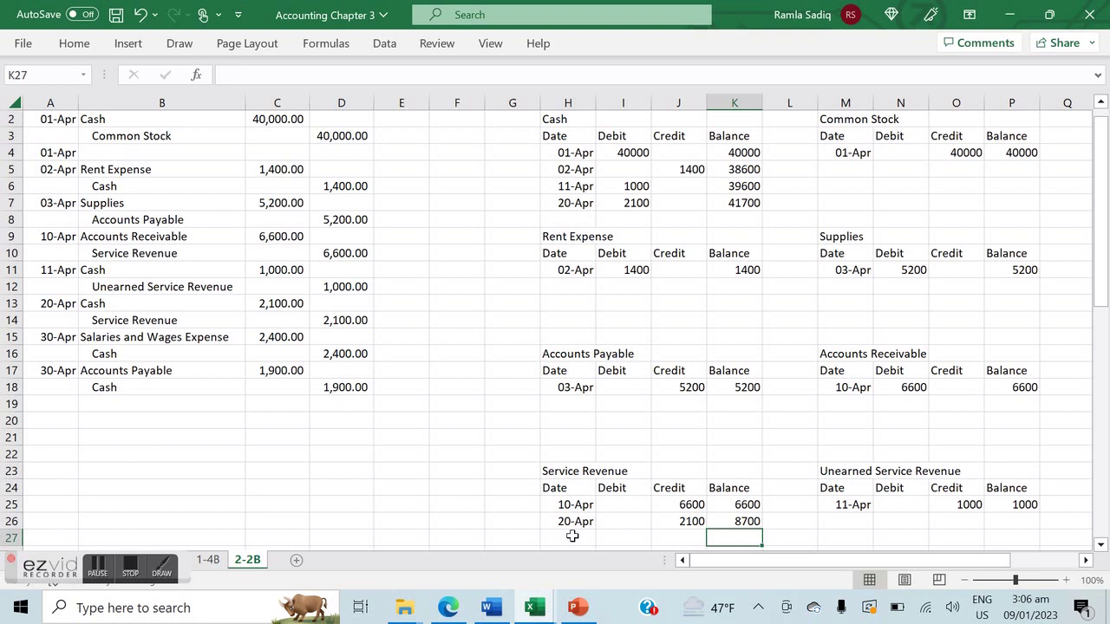
- Add the 'Salaries and Wages Expense' account heading with a 30-Apr debit of 2400 and balance 2400
scroll(572, 536, "down", 3)
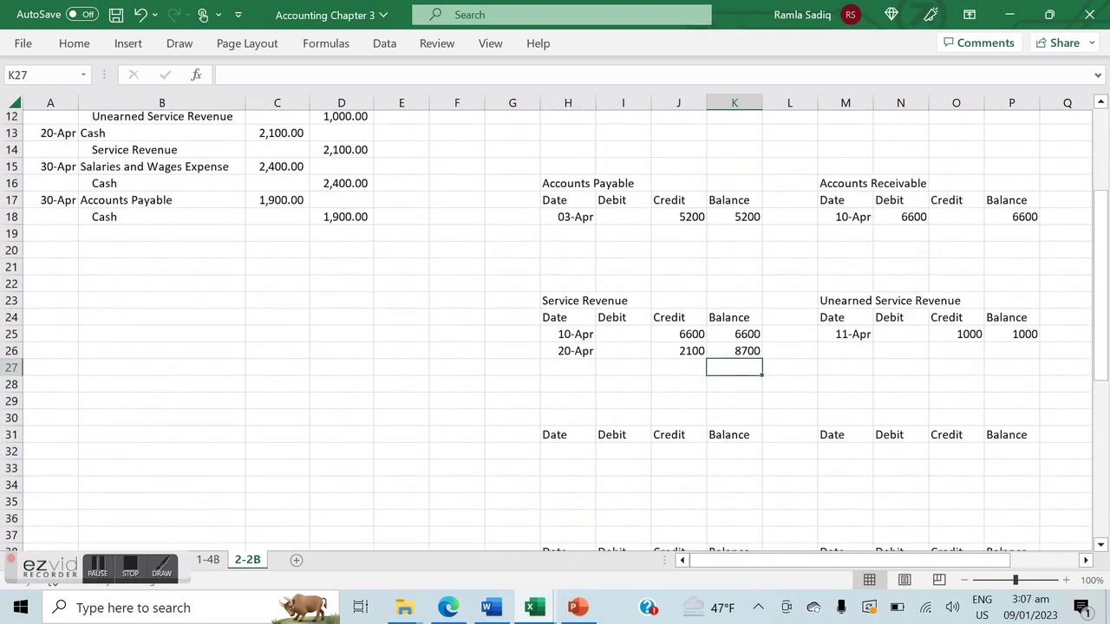
left_click(568, 418)
type("Salaries ")
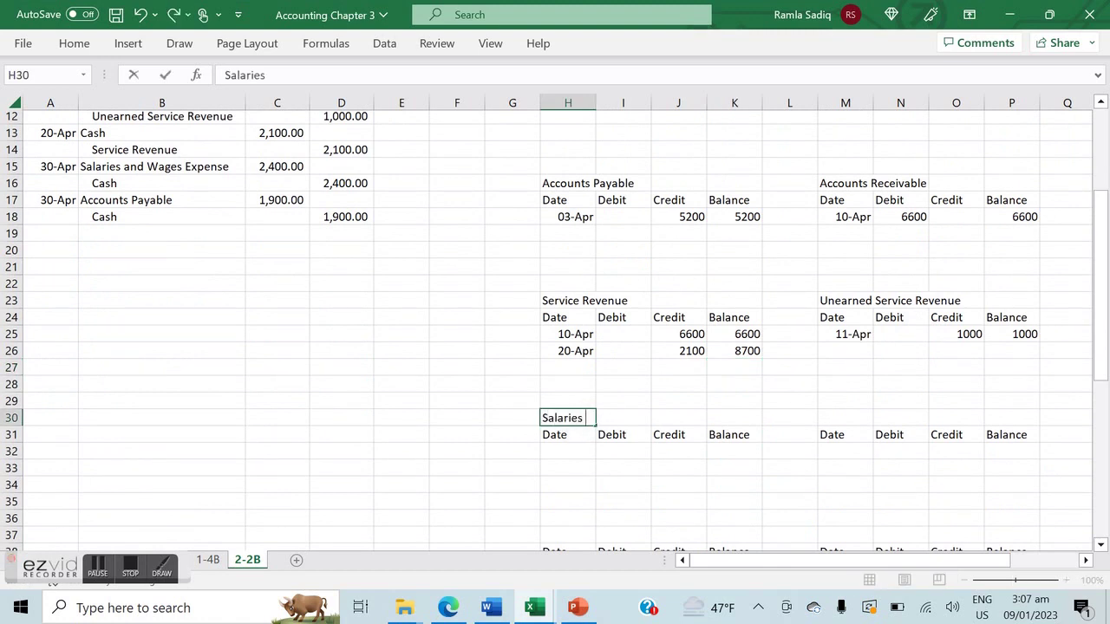
type("and Wages Expense")
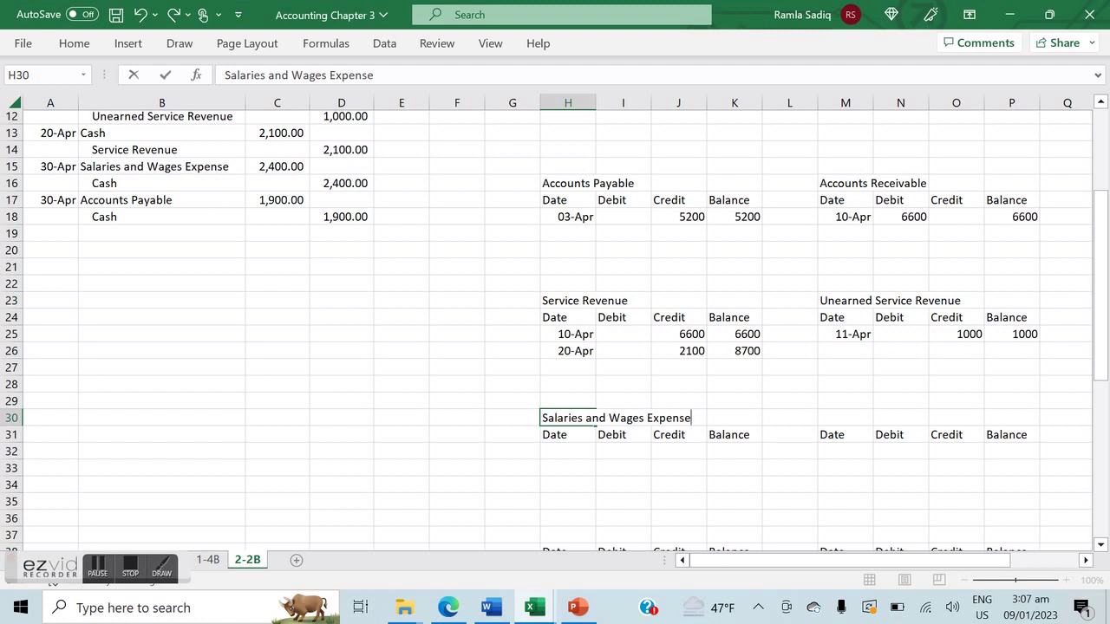
left_click(568, 451)
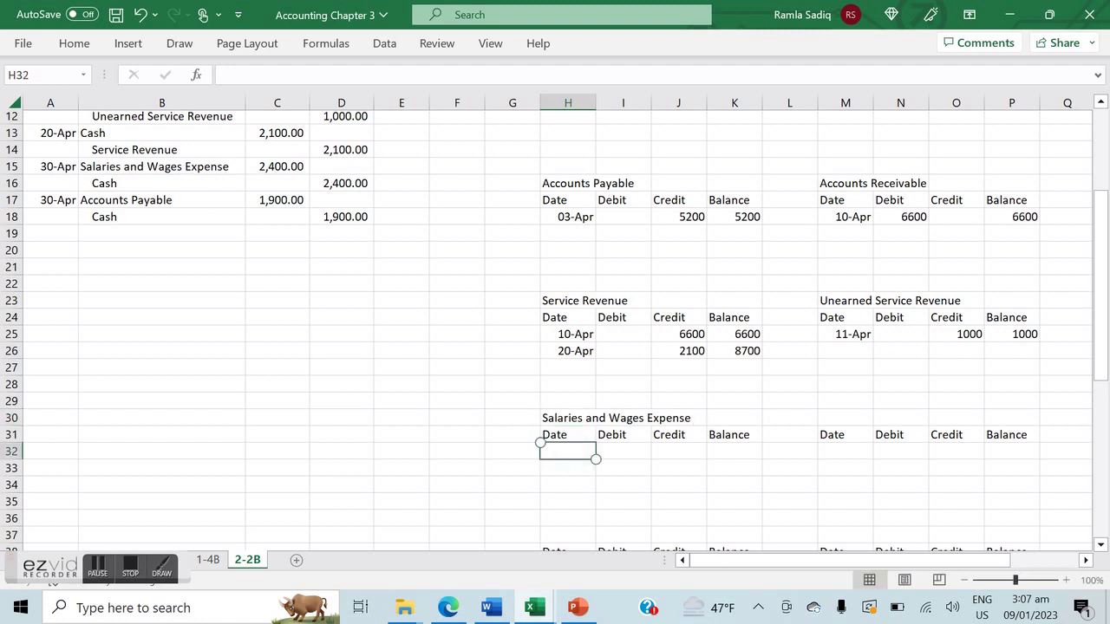
type("30-Apr")
key("Tab")
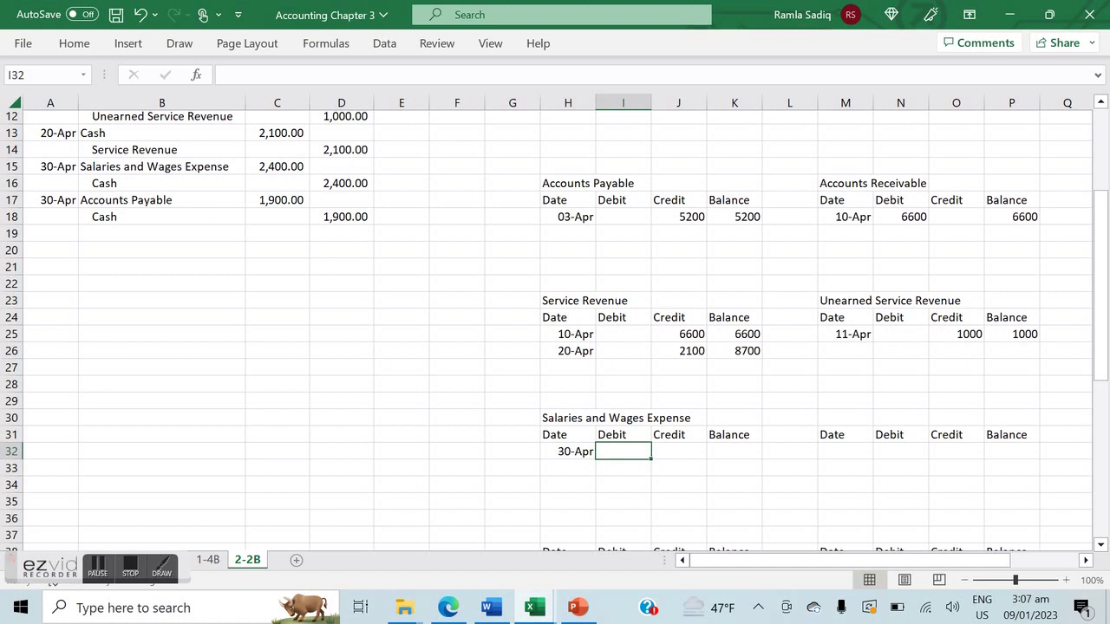
type("2400")
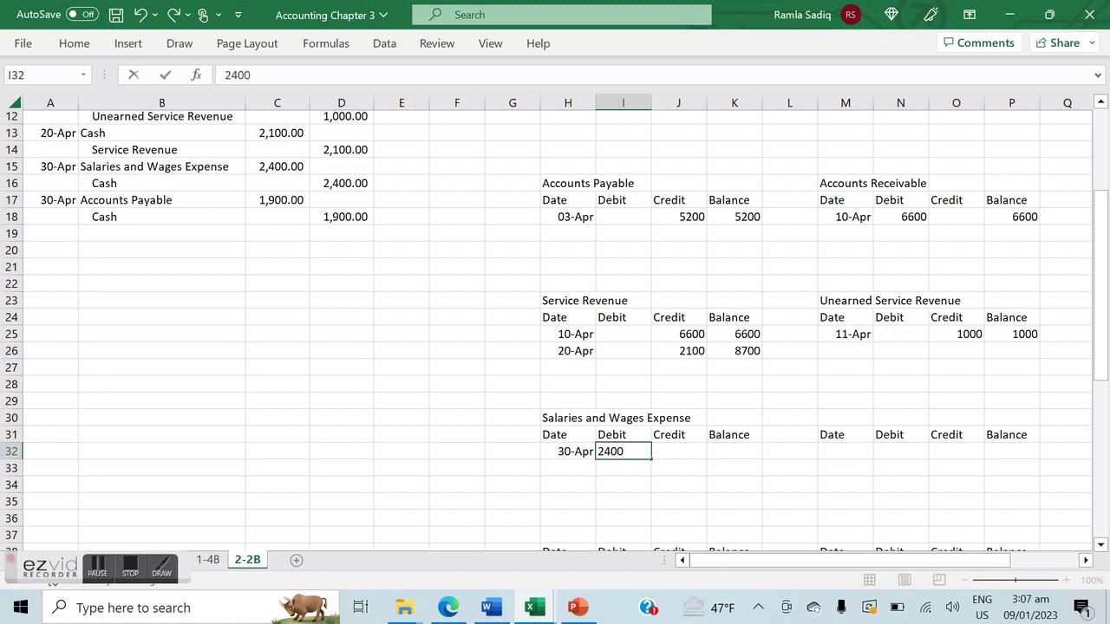
key("Tab")
key("Tab")
type("2400")
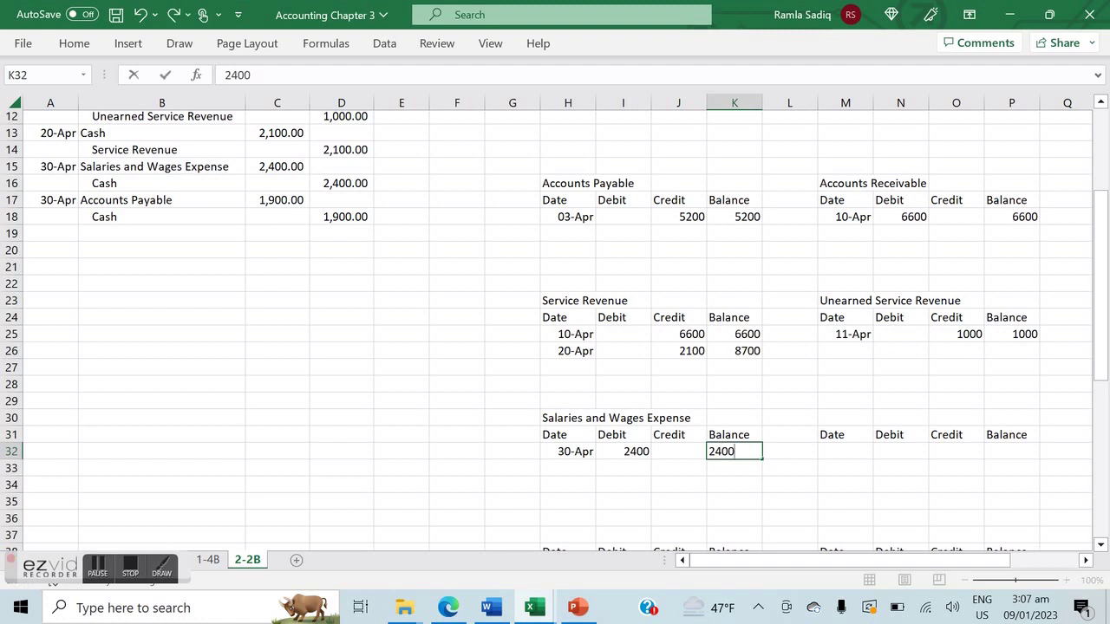
key("Up")
key("Up")
key("Up")
key("Up")
key("Up")
key("Up")
key("Up")
key("Up")
key("Up")
key("Up")
key("Up")
key("Up")
key("Up")
key("Up")
key("Up")
key("Up")
key("Up")
key("Up")
key("Up")
key("Up")
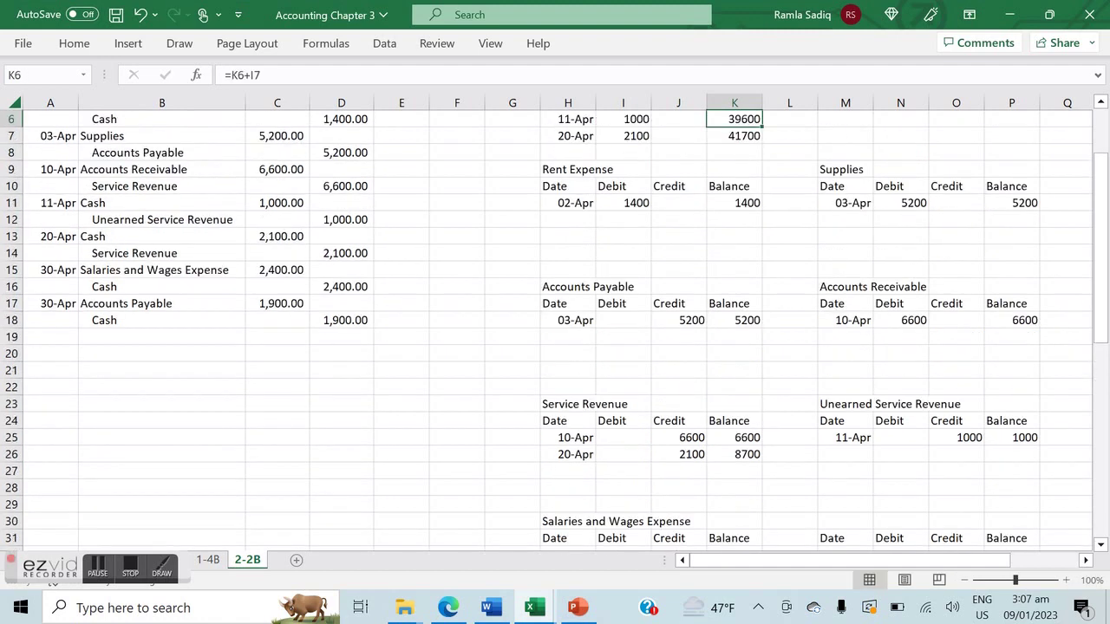
- Post a 30-04 Cash credit of 2400 with balance formula =K7-J8, leaving 39300
left_click(568, 219)
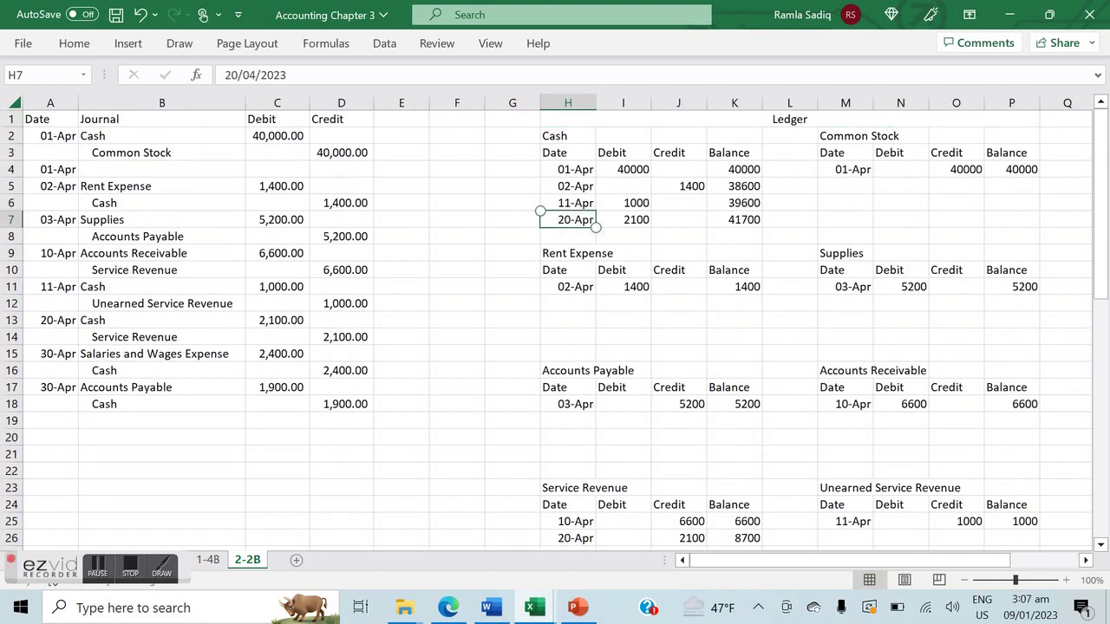
left_click(568, 236)
type("30-04")
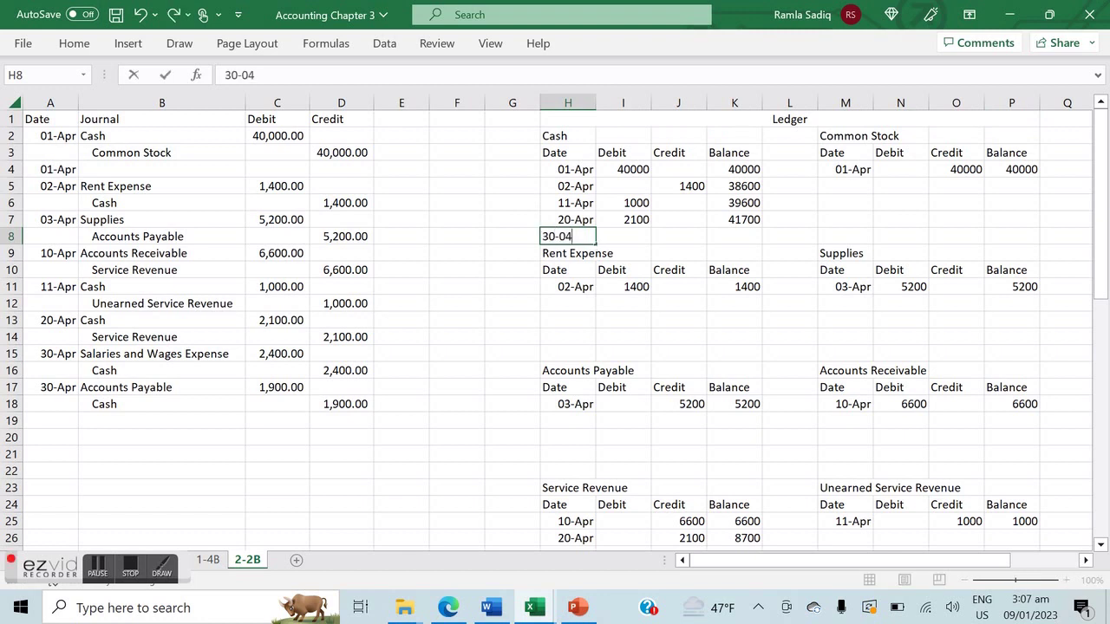
key("Tab")
left_click(678, 236)
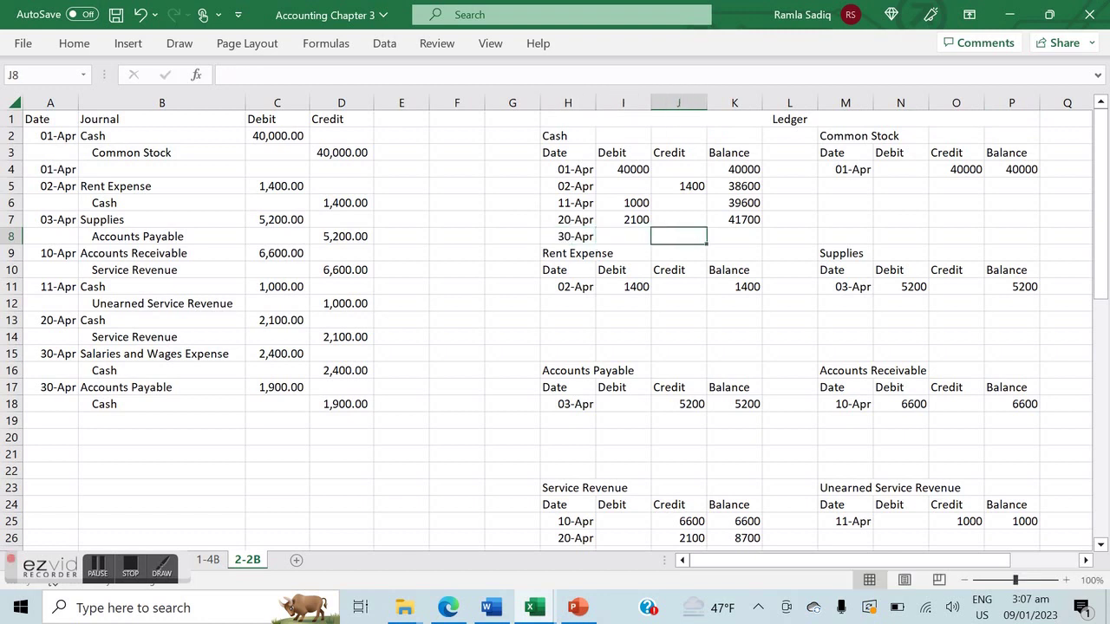
type("2400")
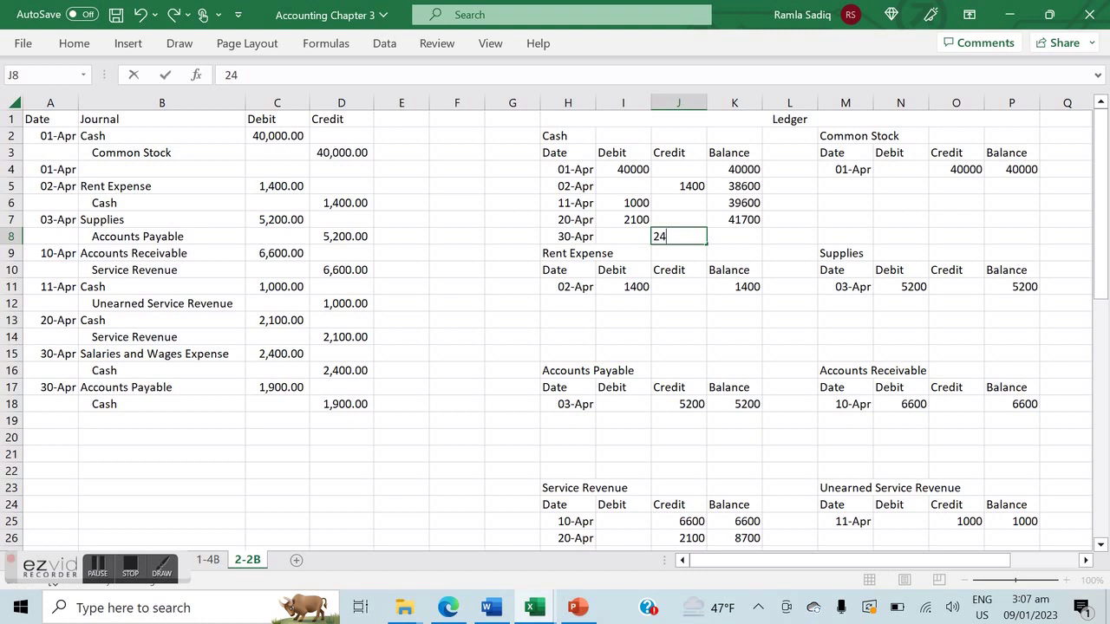
key("Tab")
key("Up")
key("Down")
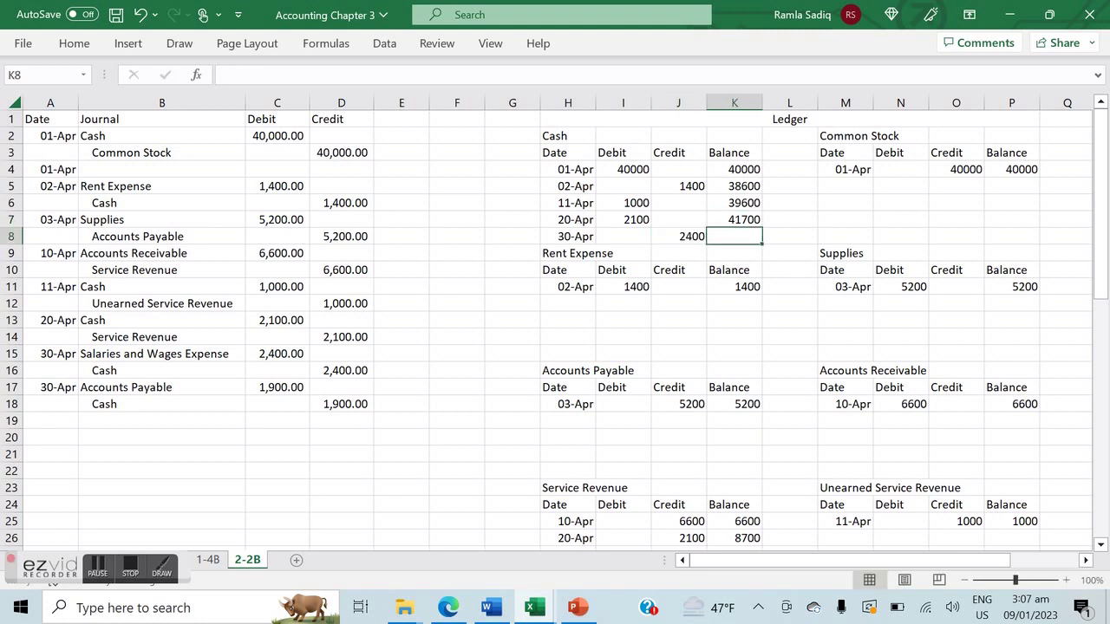
type("=")
key("Up")
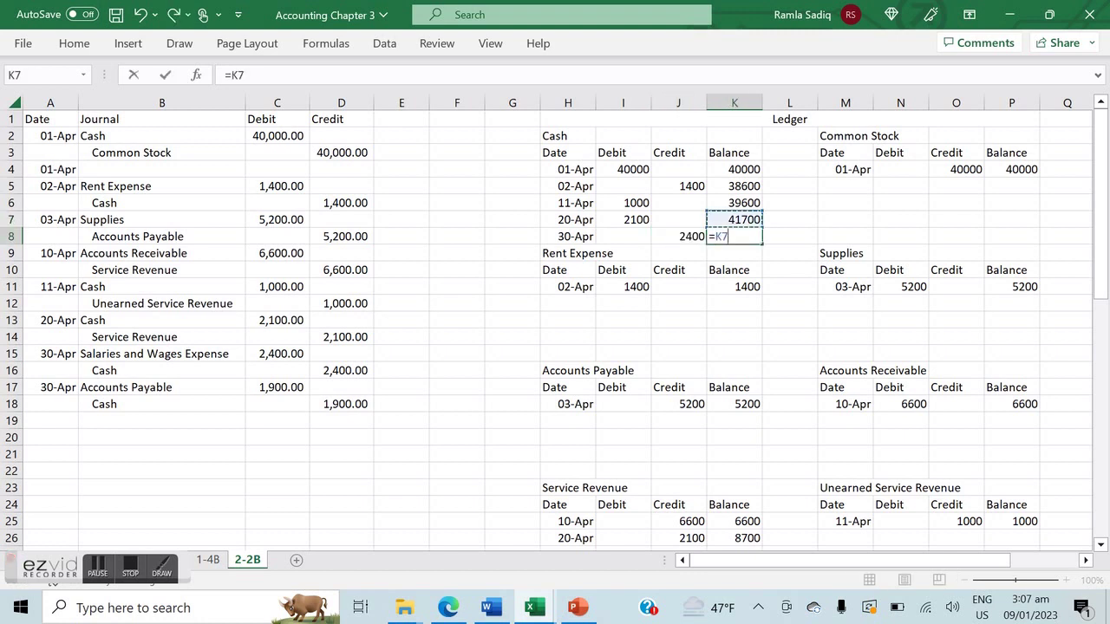
type("-")
left_click(664, 235)
key("Return")
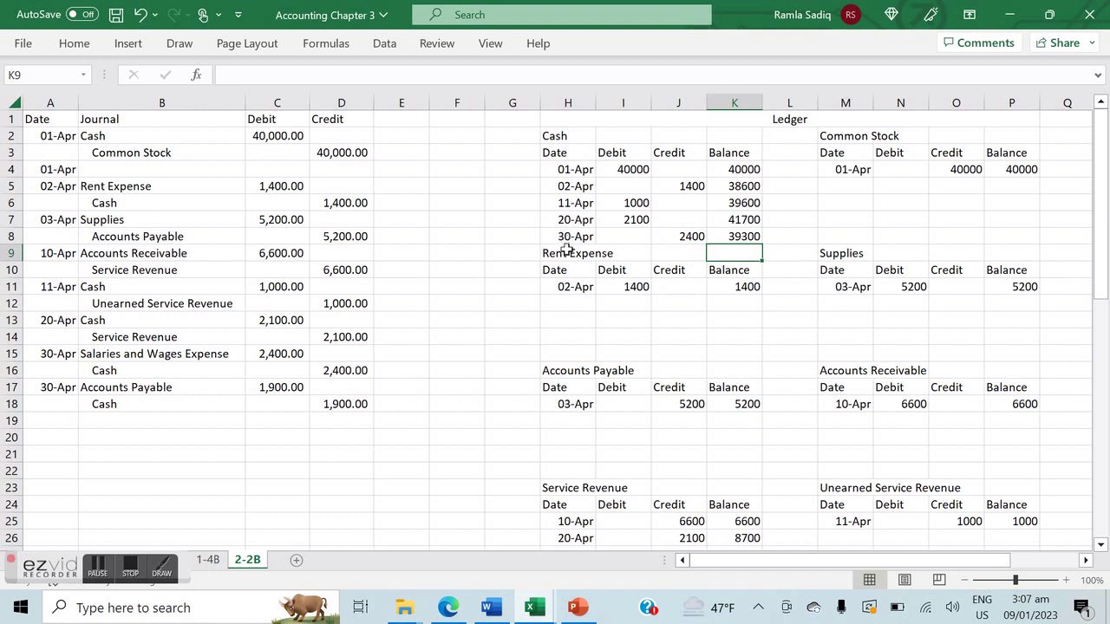
- Insert cells over H9:P13 with Shift cells down, moving Rent Expense and Supplies to row 14
left_click_drag(564, 252, 1003, 320)
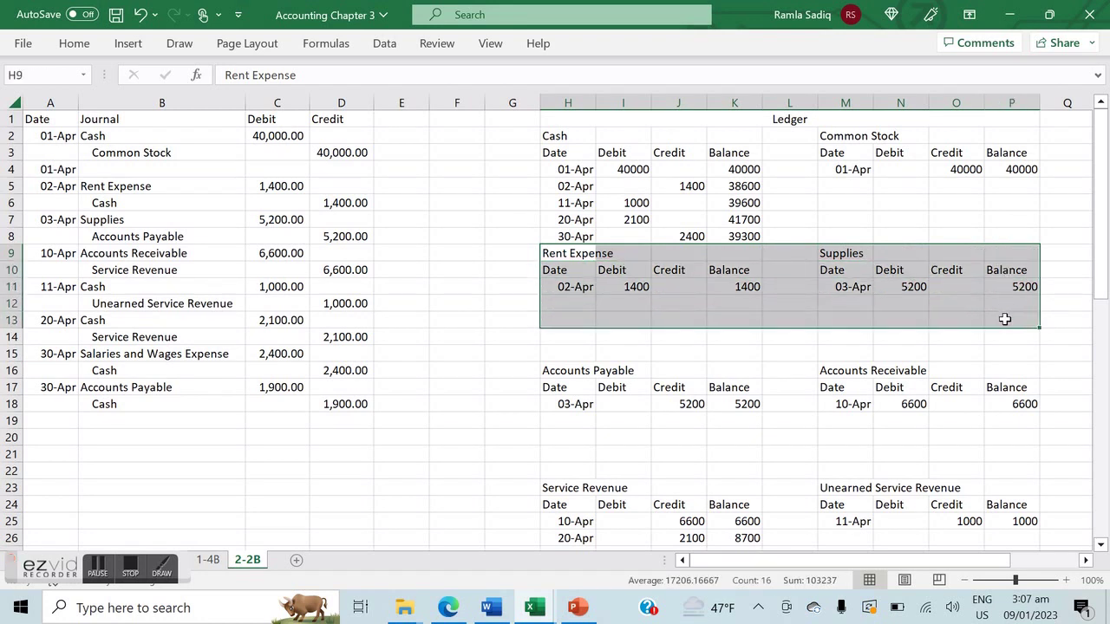
right_click(571, 257)
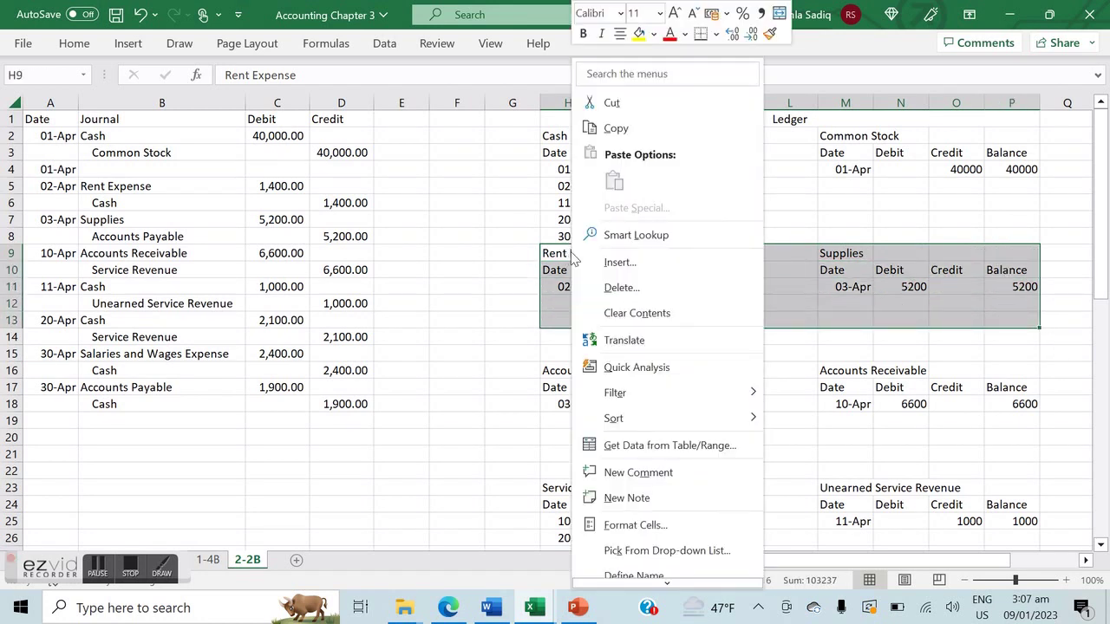
left_click(631, 261)
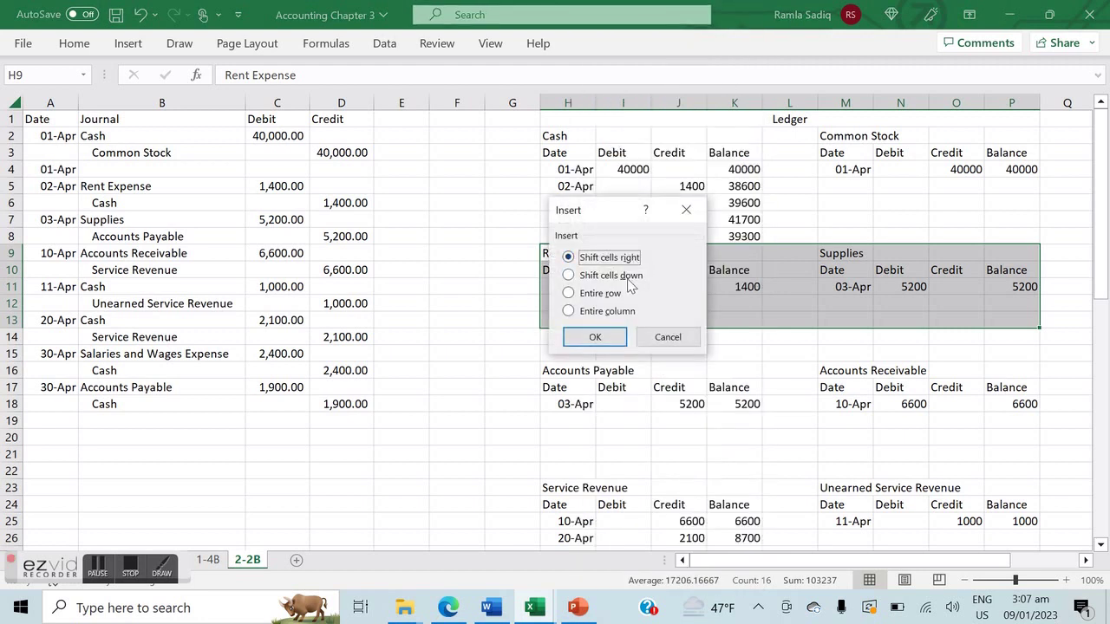
left_click(623, 278)
left_click(595, 337)
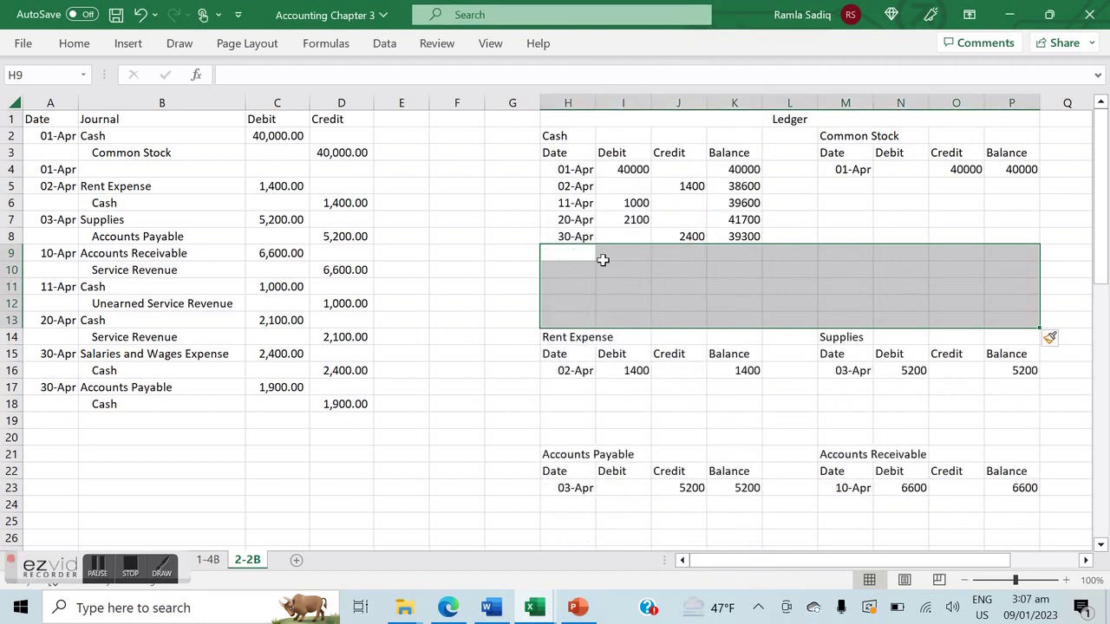
left_click(603, 260)
left_click(571, 257)
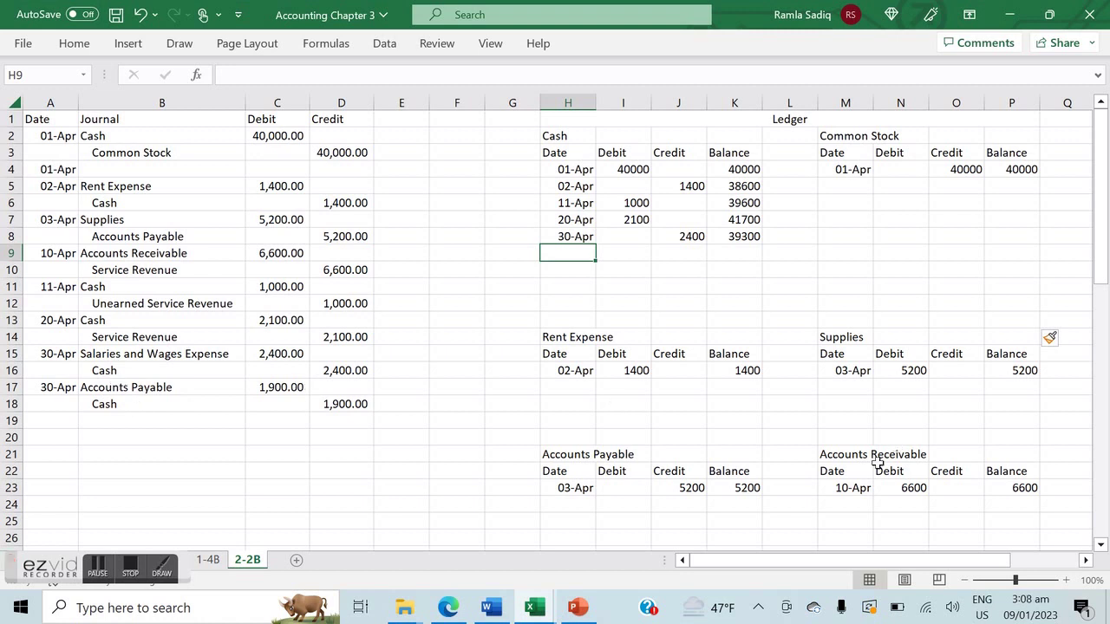
- Enter a 30-Apr Accounts Payable debit of 1900 in row 24 with balance =K23-I24, giving 3300
left_click(569, 517)
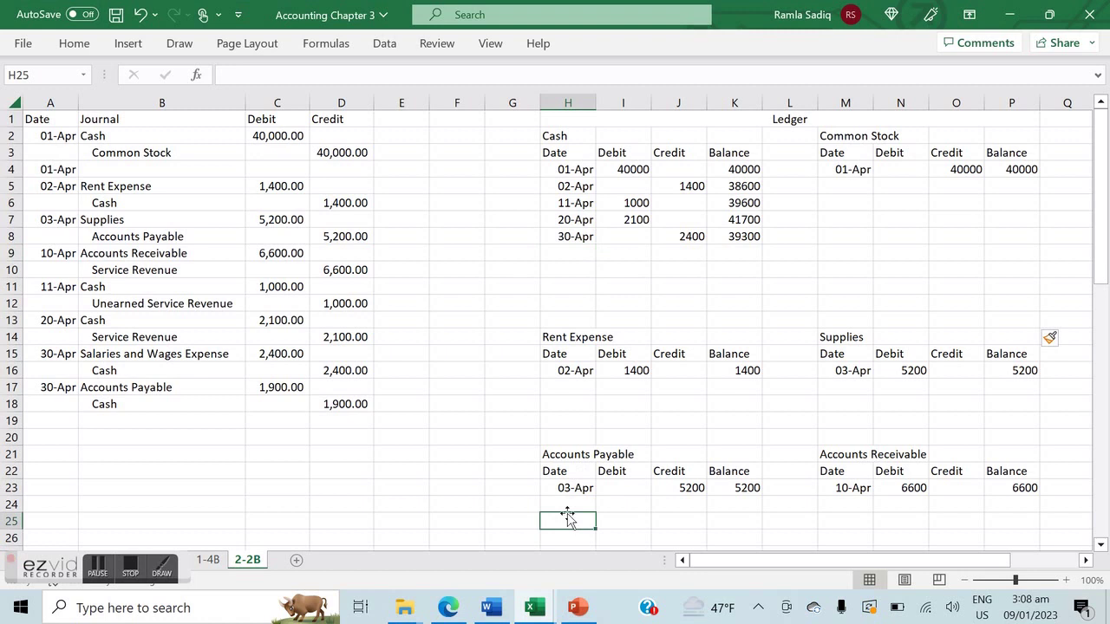
left_click(567, 505)
type("30-apr")
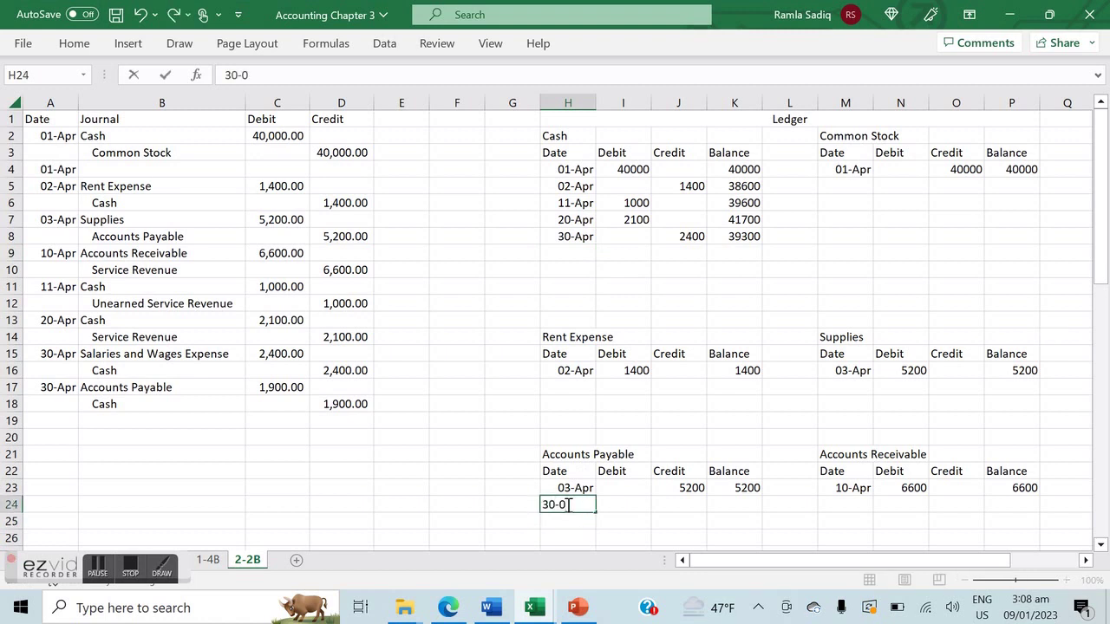
key("Tab")
key("Tab")
key("Left")
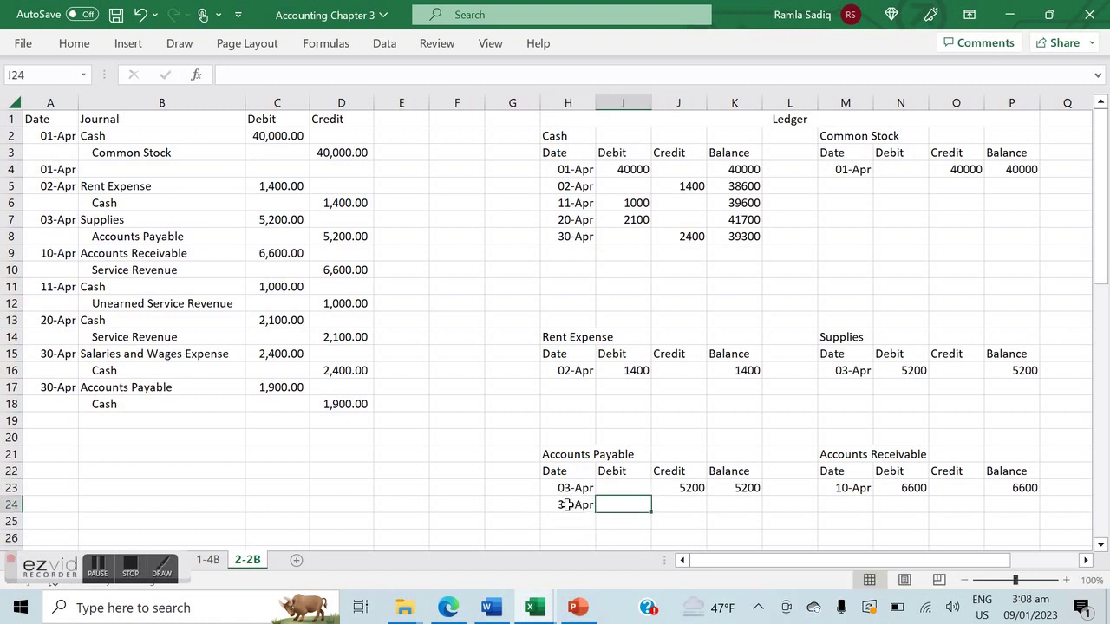
type("1900")
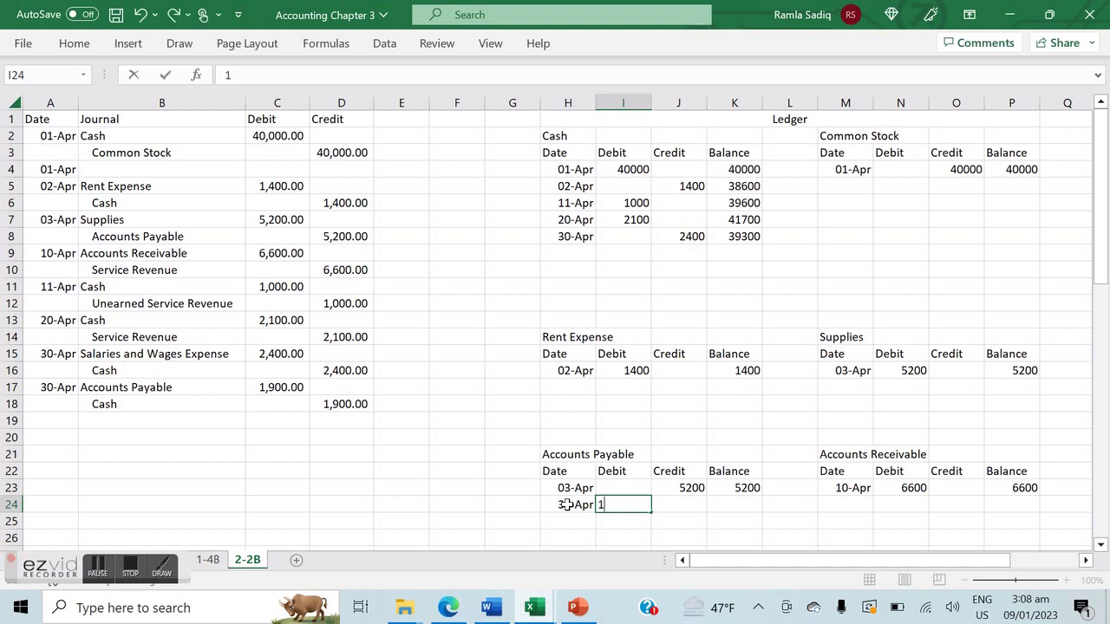
key("Tab")
key("Tab")
type("=")
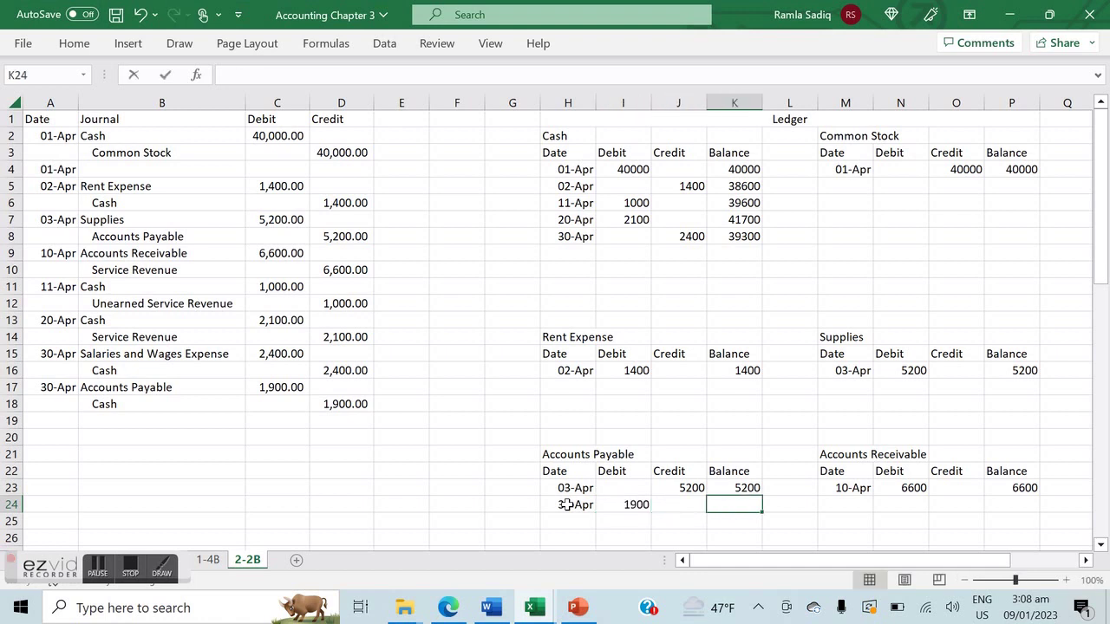
key("Up")
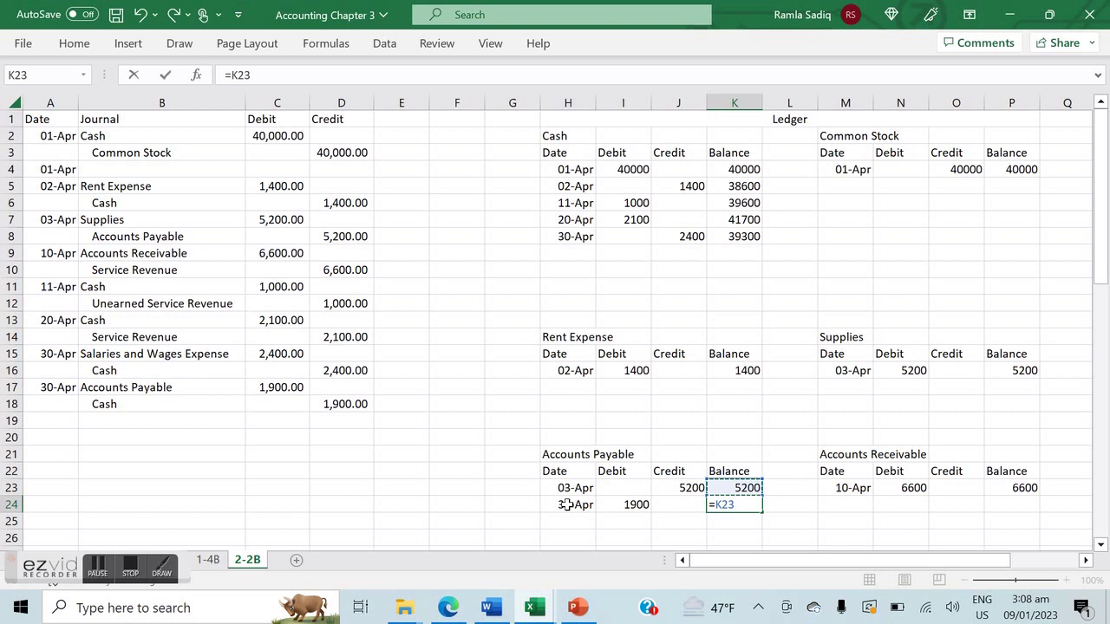
type("-")
key("Left")
key("Left")
key("Return")
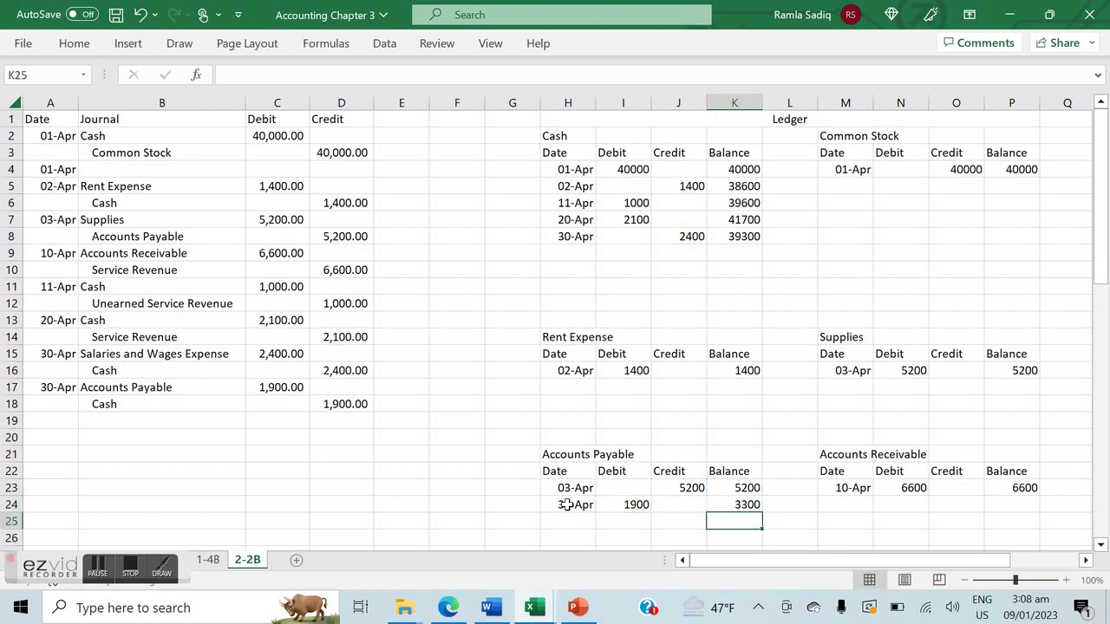
- Enter a 30-04 Cash credit of 1900 in row 9 with balance =K8-J9, giving 37400
key("Up")
key("Up")
key("Up")
key("Up")
key("Up")
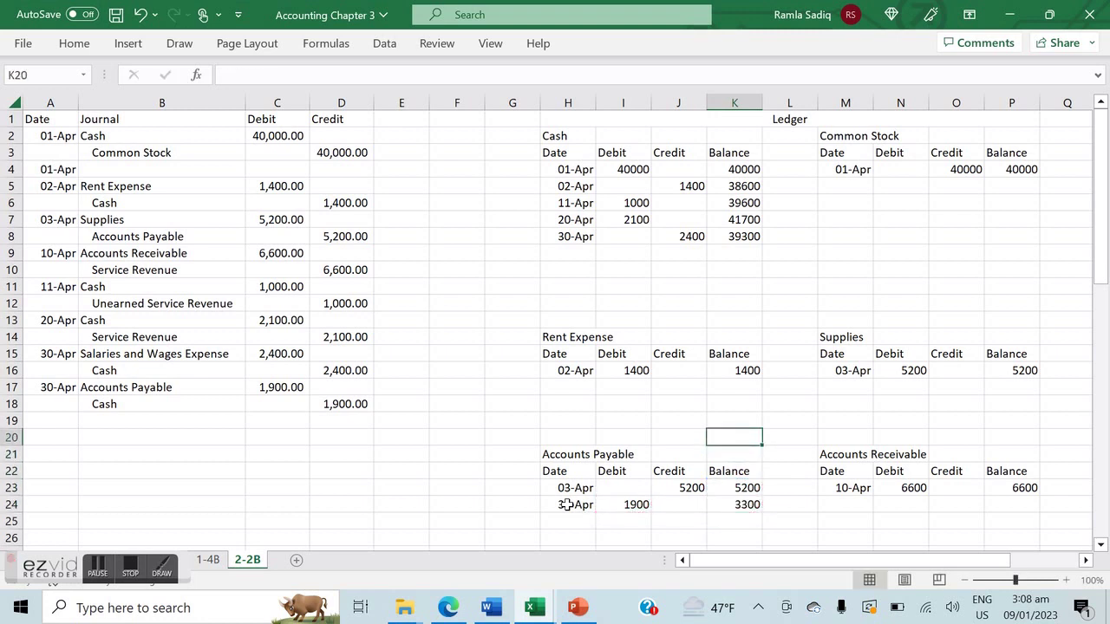
left_click(568, 253)
type("30-04")
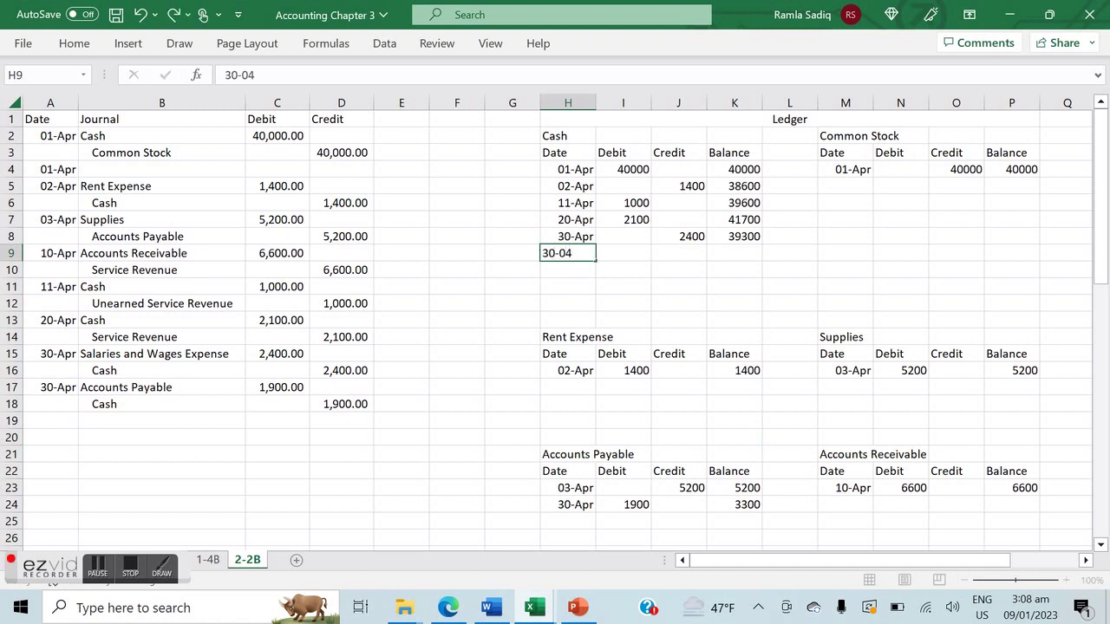
key("Tab")
key("Tab")
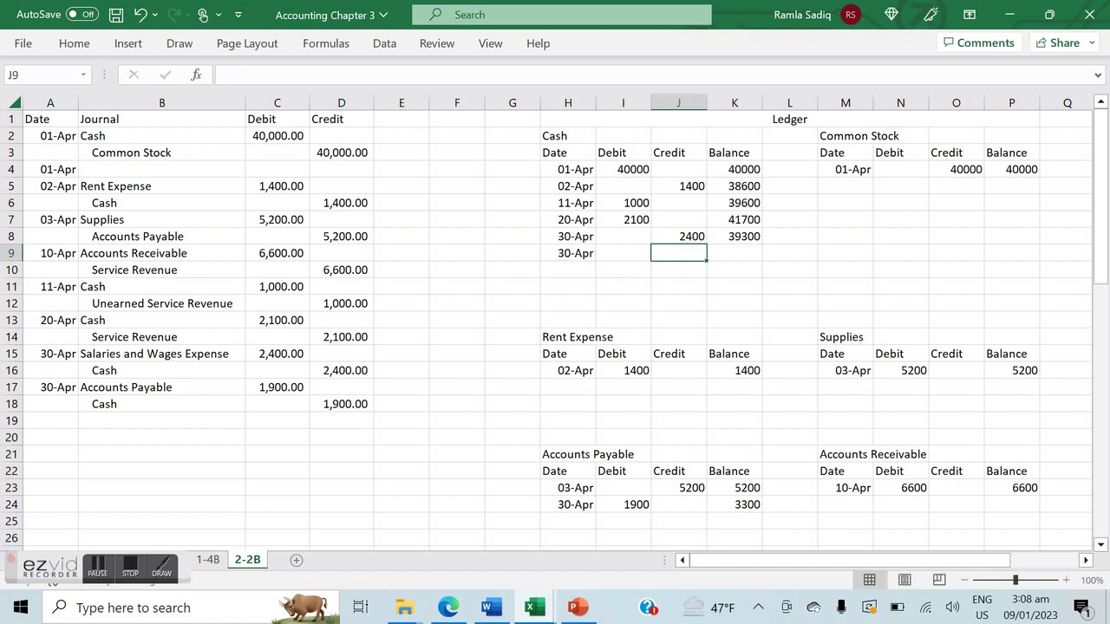
type("1900")
key("Tab")
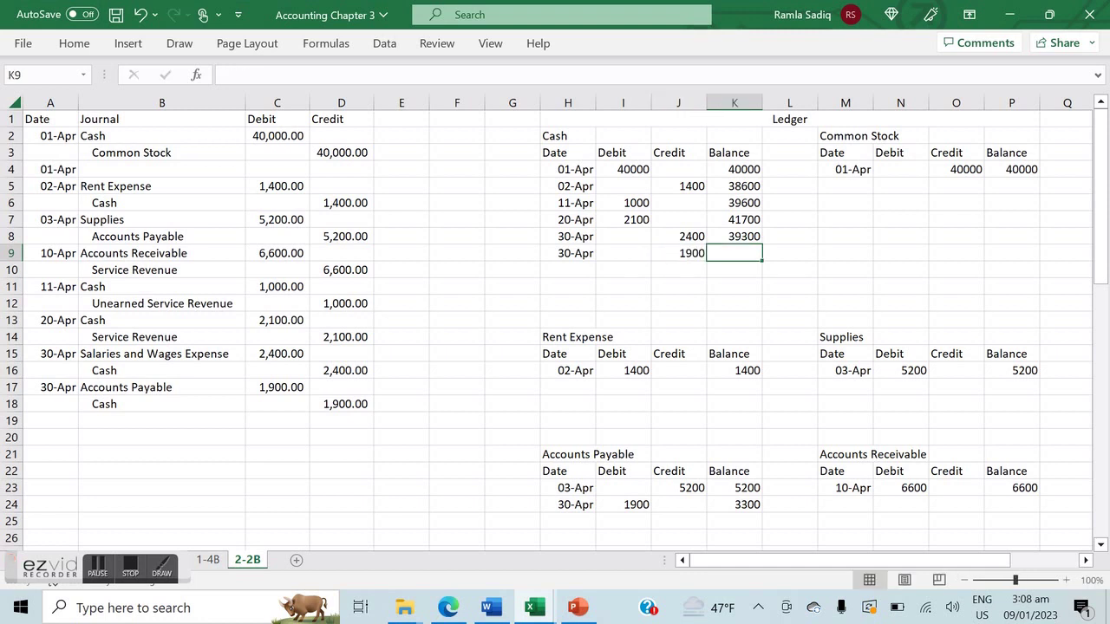
type("=")
key("Up")
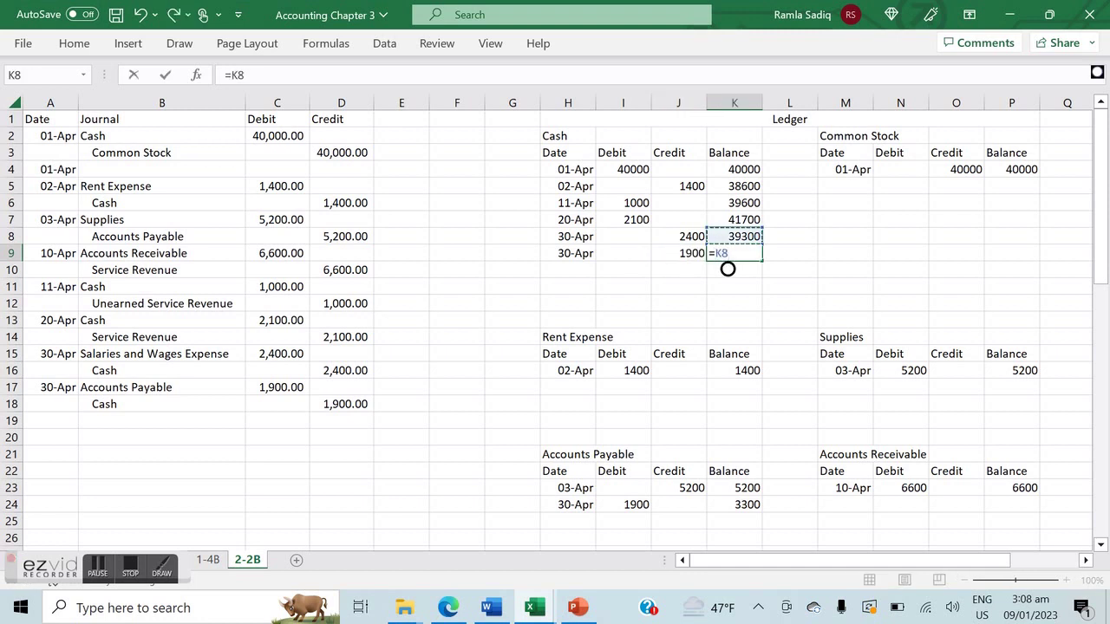
type("-")
key("Left")
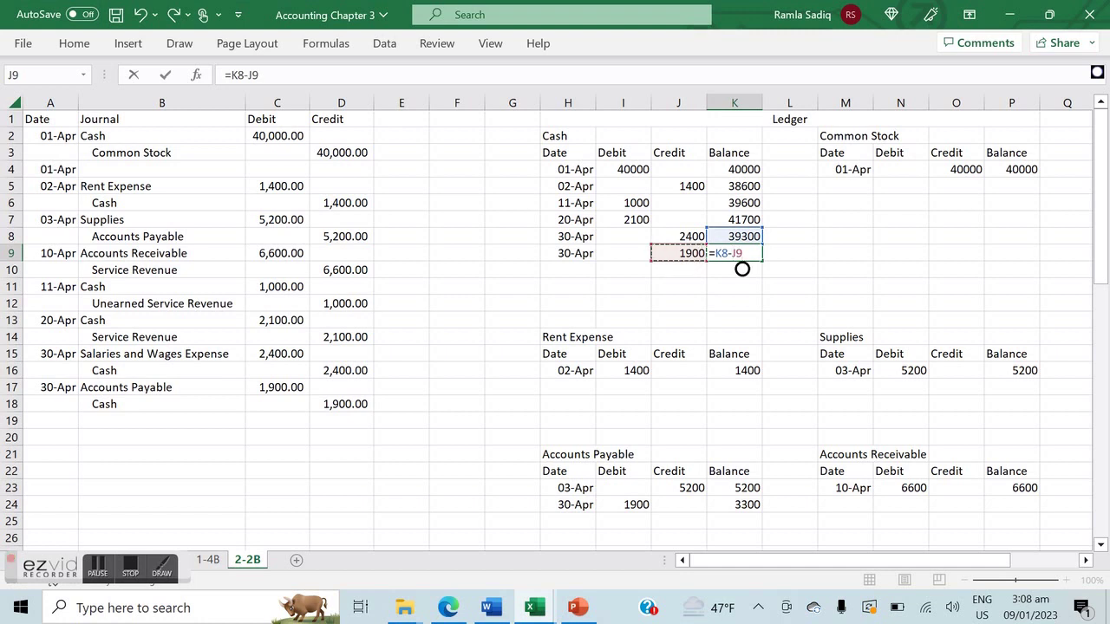
key("Return")
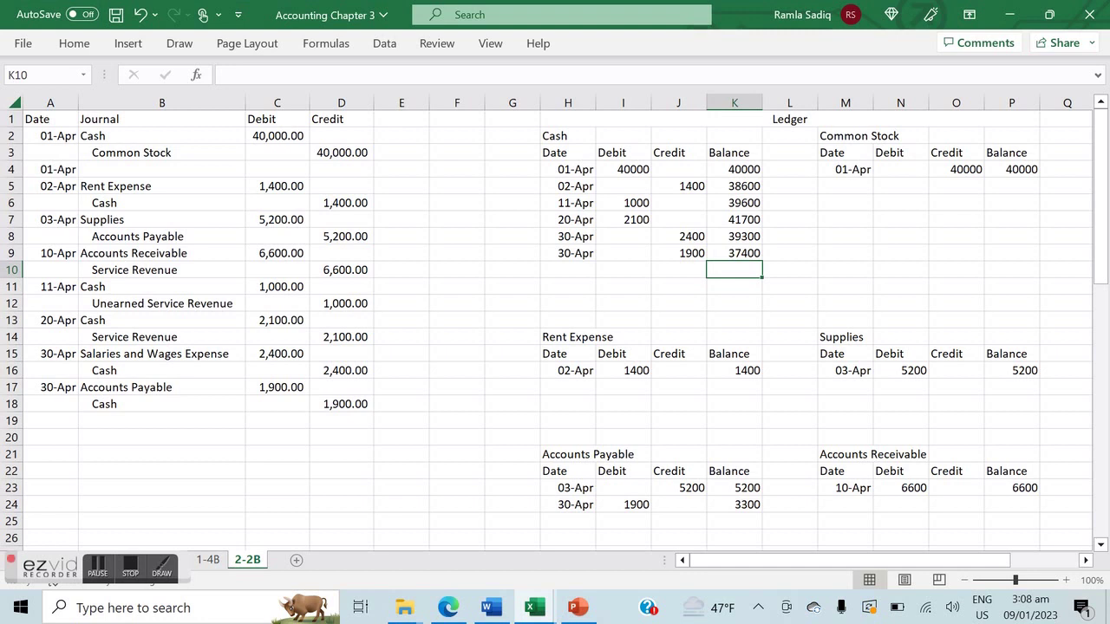
scroll(556, 323, "right", 4)
scroll(555, 323, "left", 3)
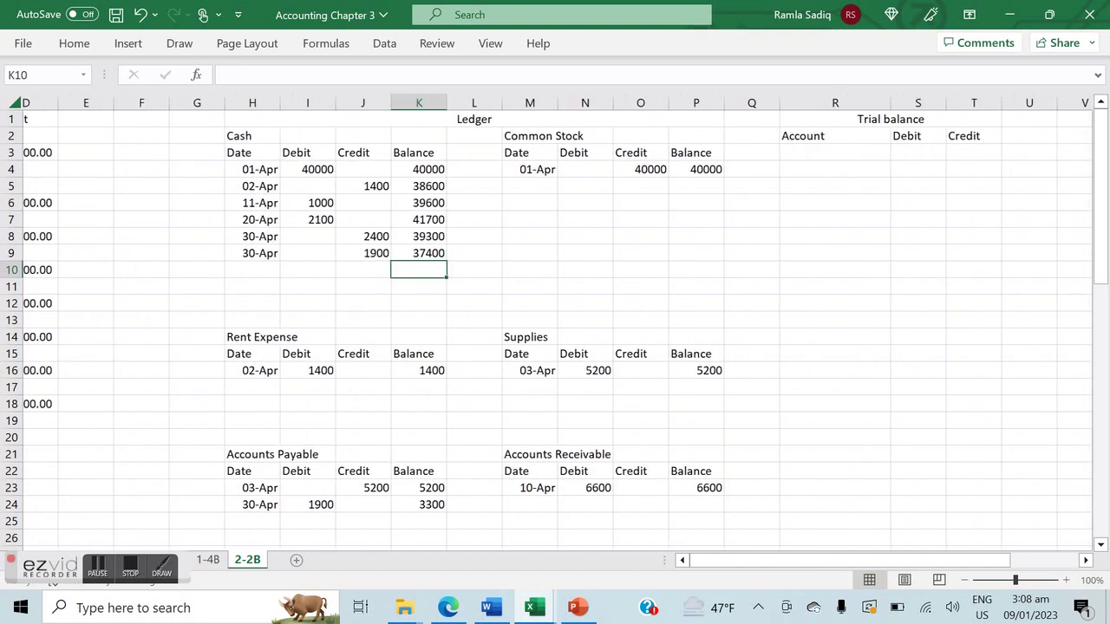
scroll(555, 322, "left", 3)
key("alt+Tab")
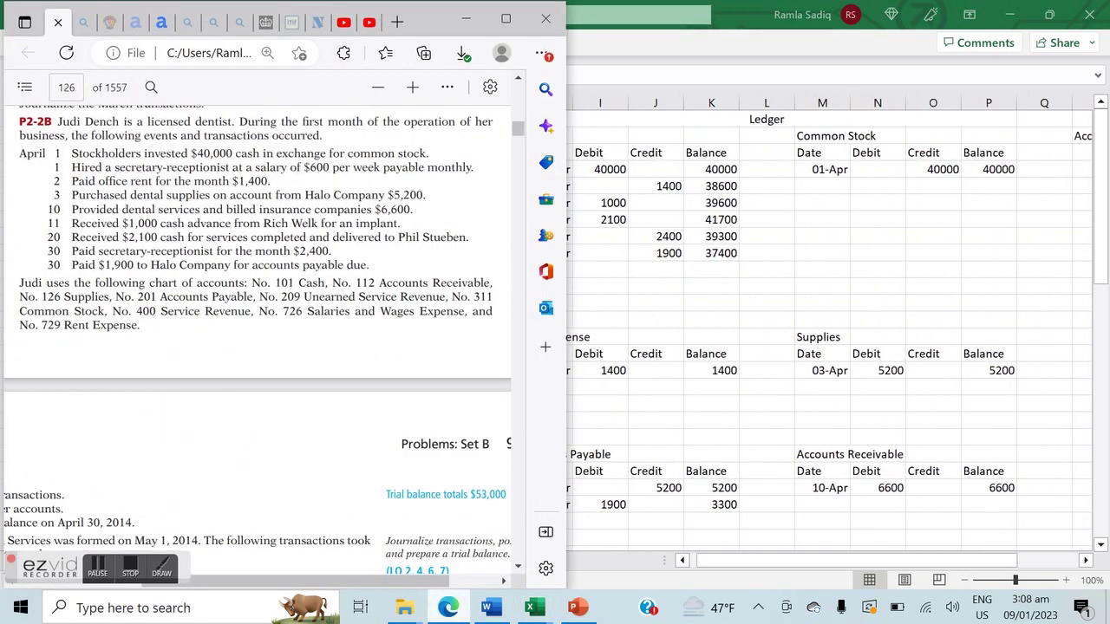
scroll(258, 330, "right", 2)
scroll(184, 503, "left", 3)
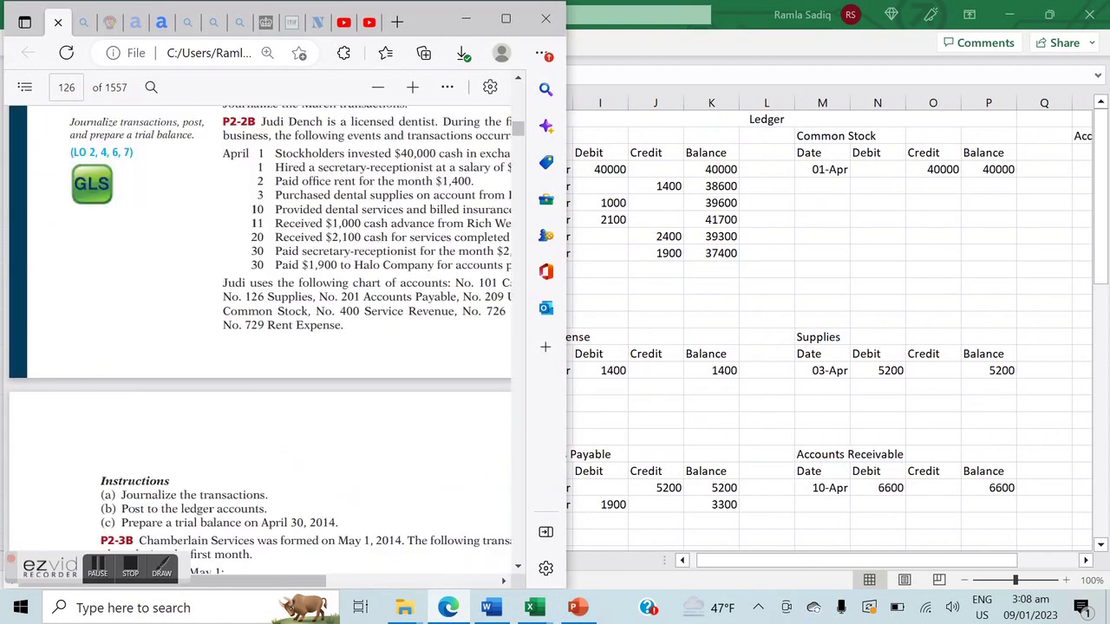
scroll(184, 504, "right", 5)
scroll(183, 503, "left", 3)
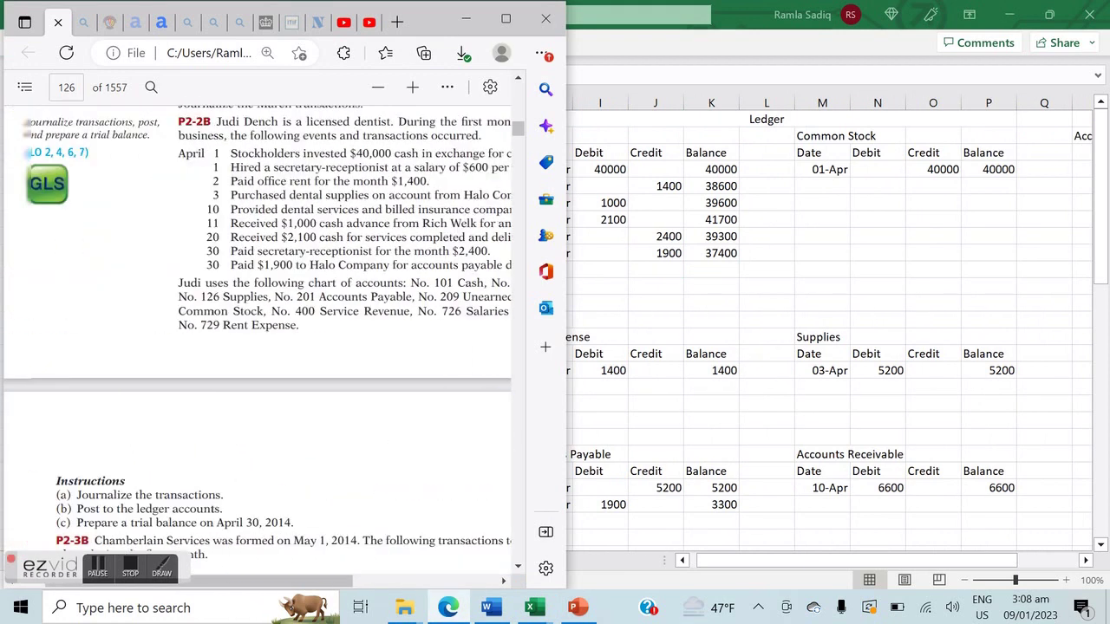
scroll(184, 503, "right", 3)
left_click(767, 371)
scroll(555, 330, "right", 6)
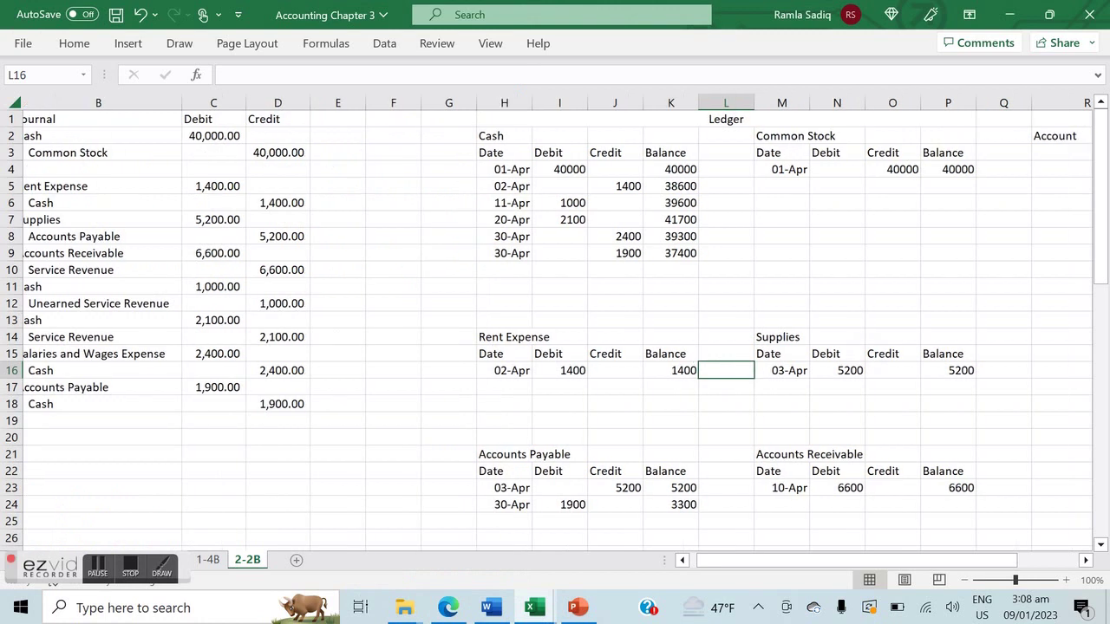
- Start the trial balance with Cash debit 37400 and Common Stock credit 40000
left_click(605, 151)
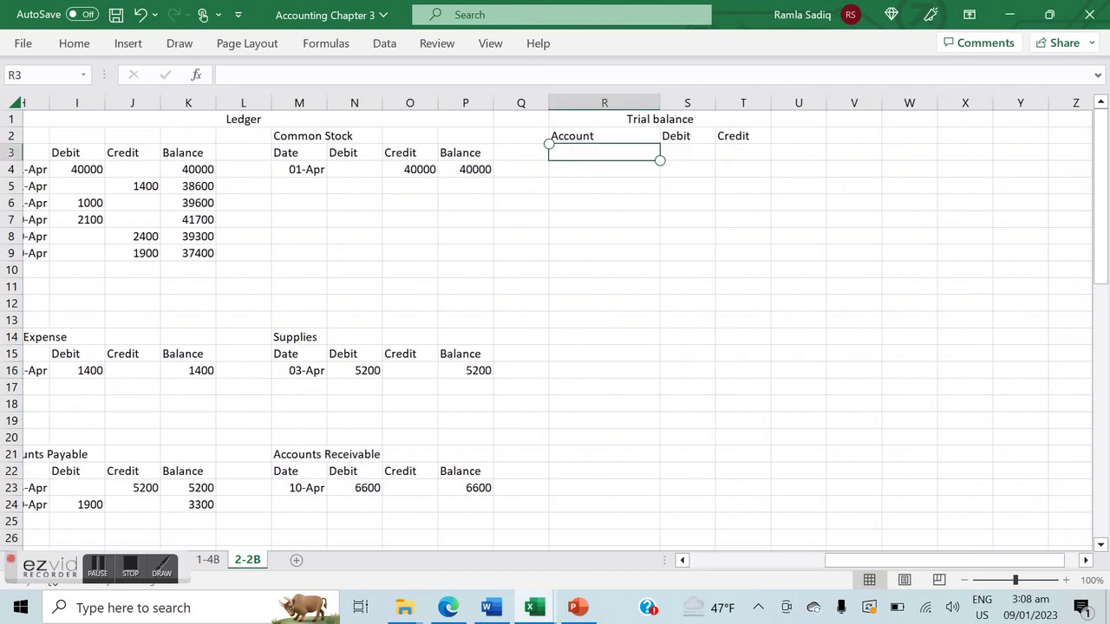
scroll(555, 330, "left", 1)
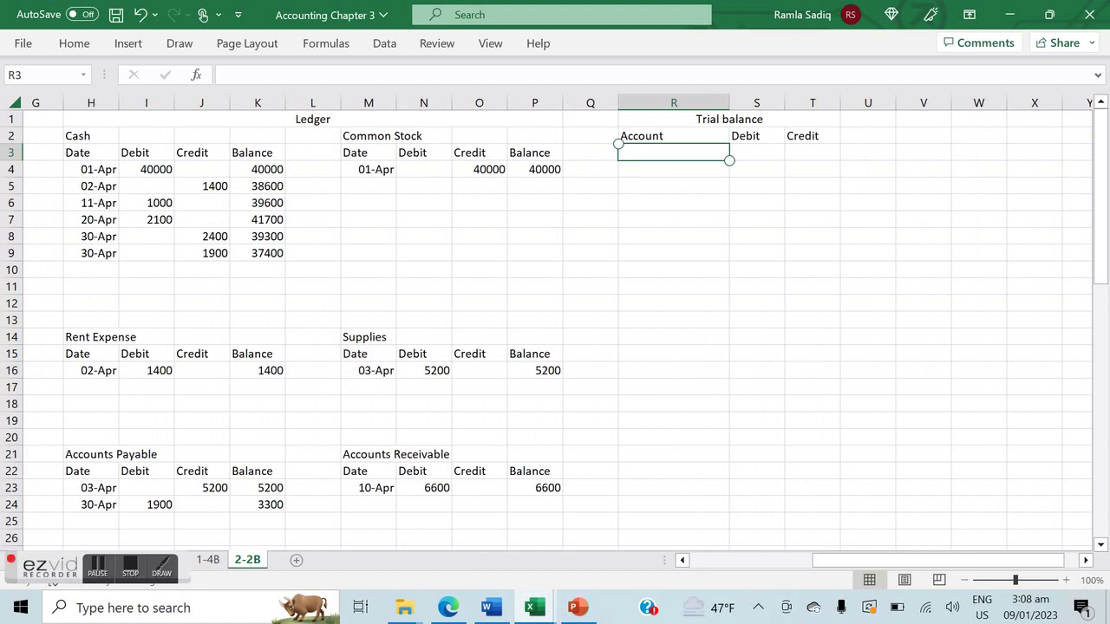
type("Cash")
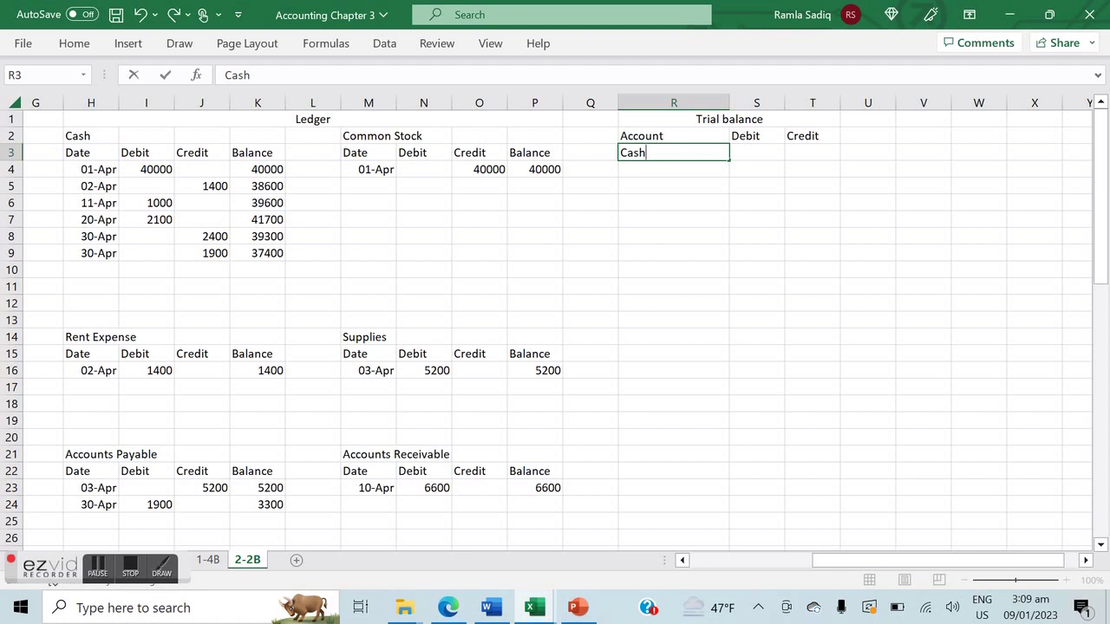
key("Return")
type("Com")
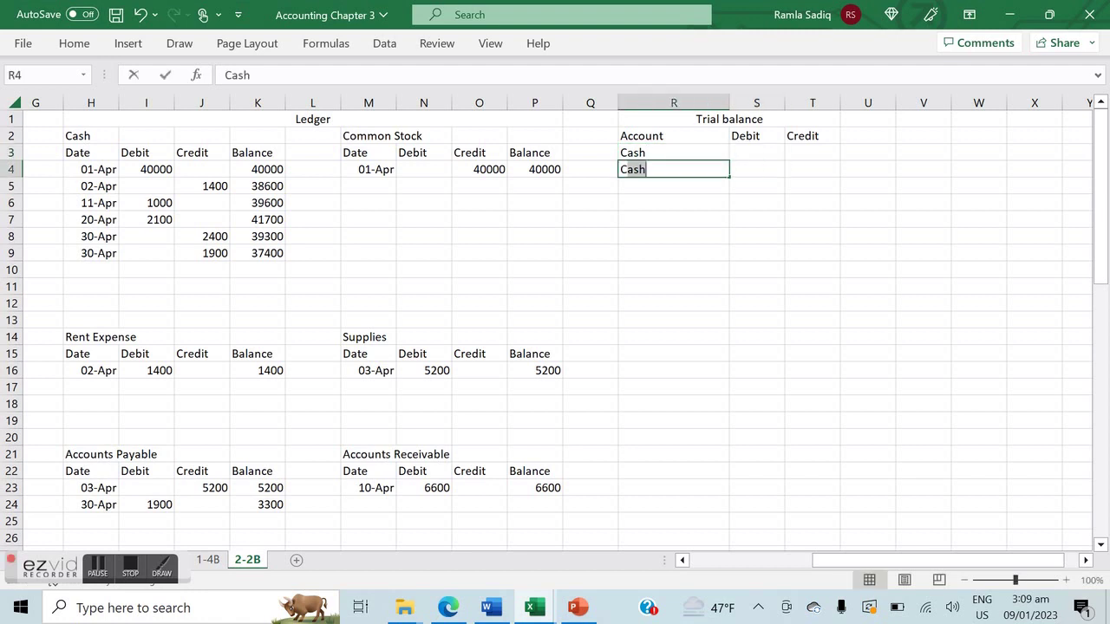
type("mon Stock")
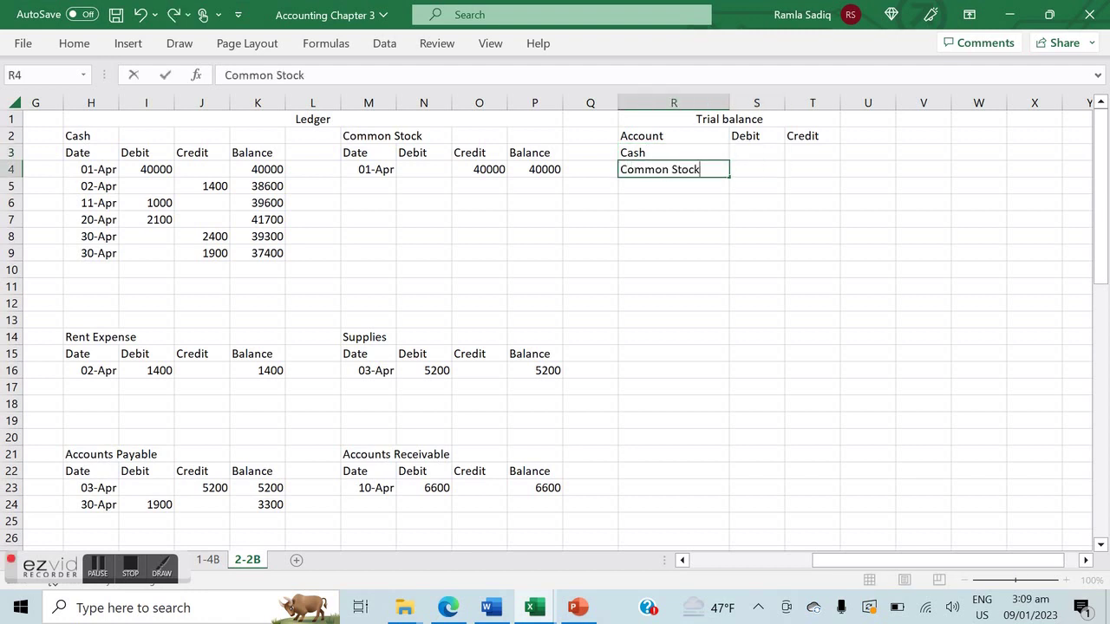
key("Tab")
key("Up")
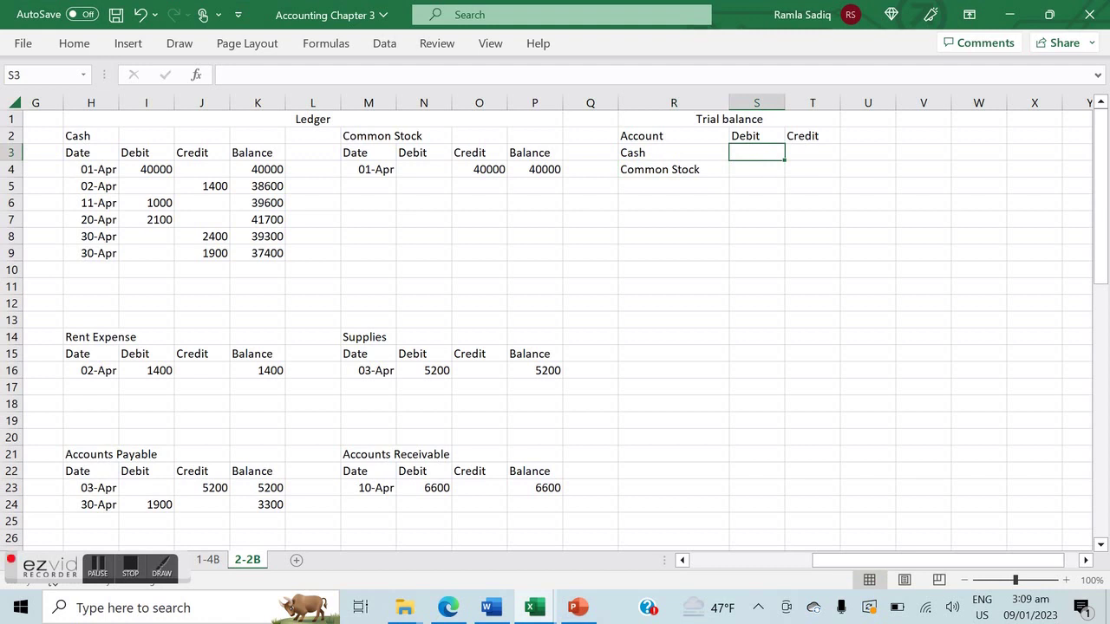
type("37400")
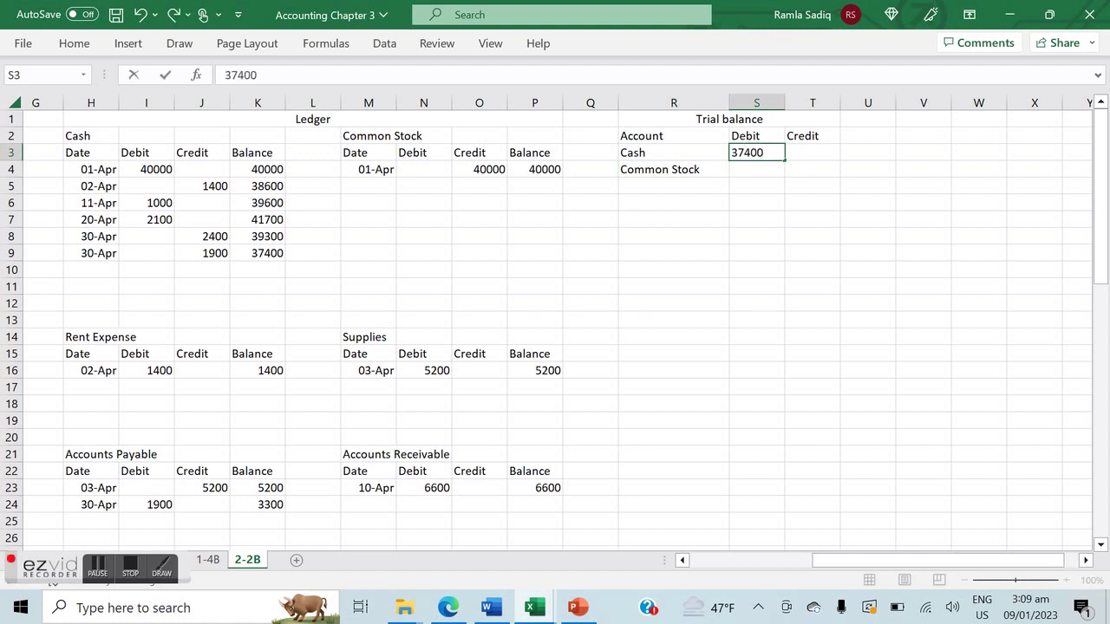
key("Return")
key("Tab")
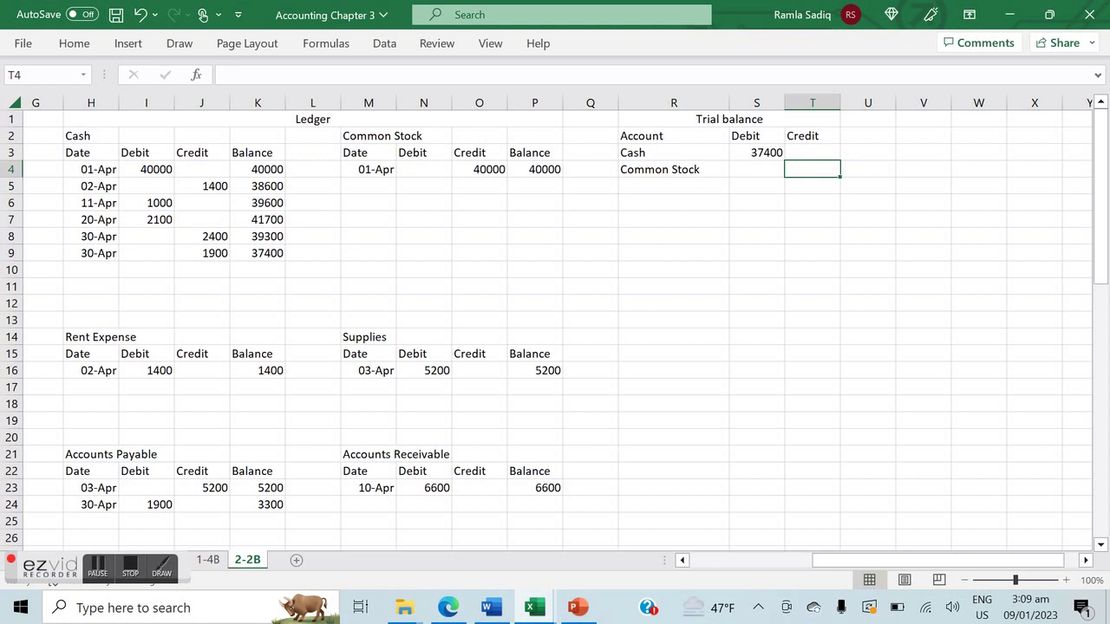
type("4000")
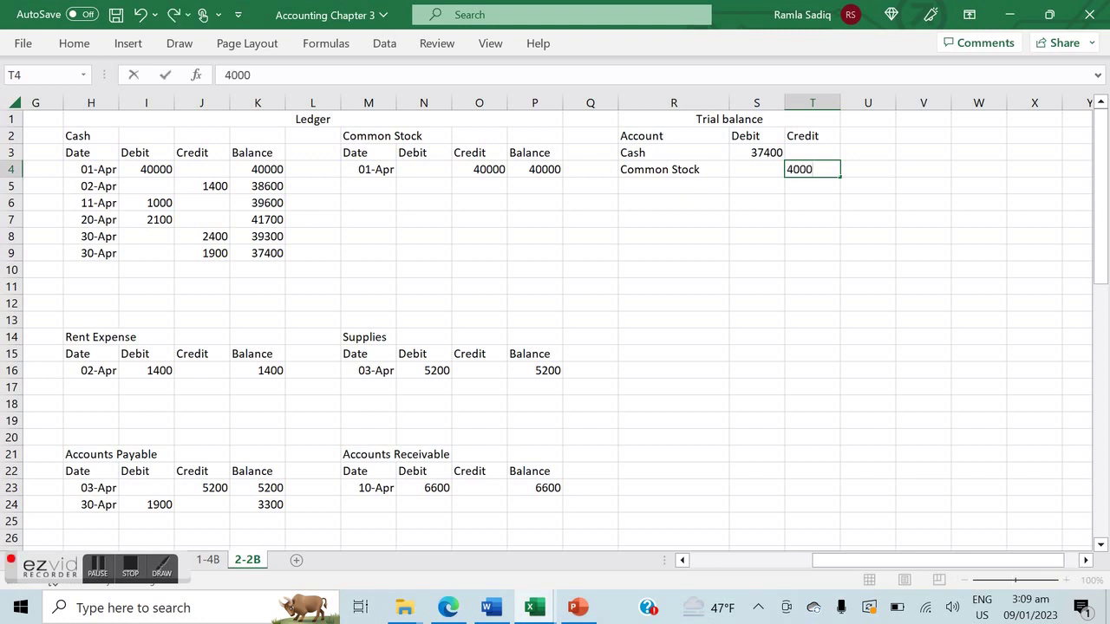
type("0")
key("Return")
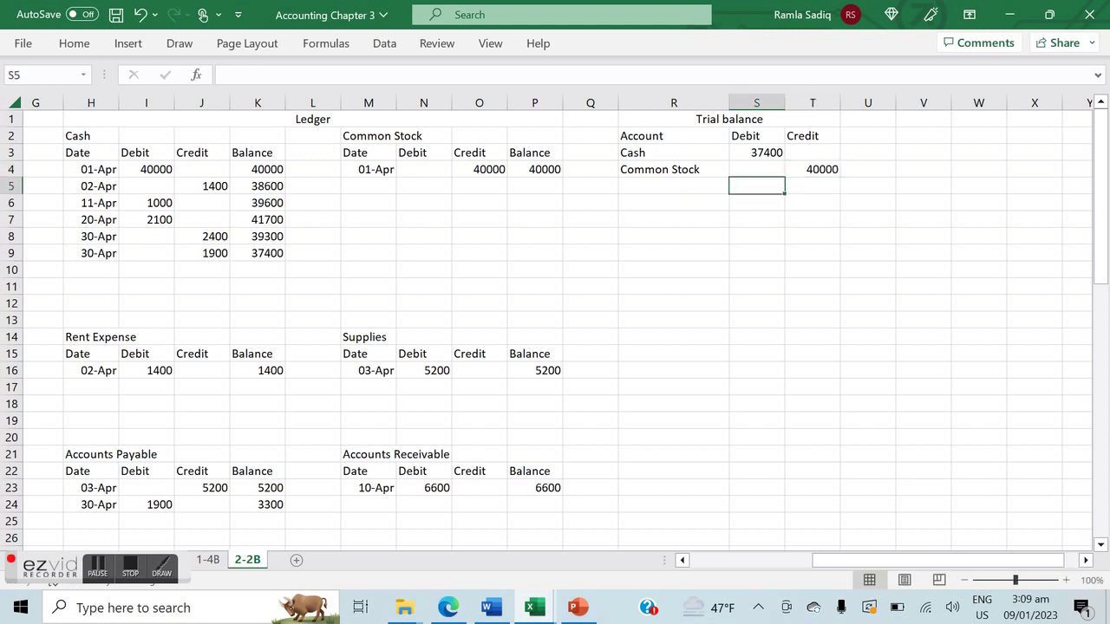
- Bold the Cash and Common Stock ledger headings
left_click(673, 186)
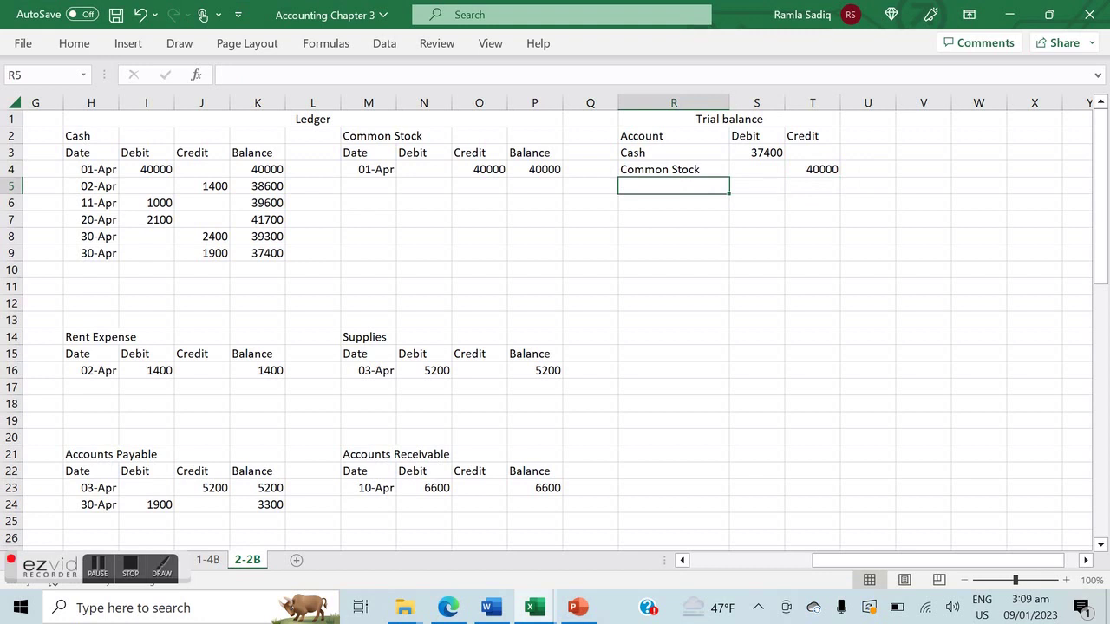
left_click(90, 136)
key("ctrl+b")
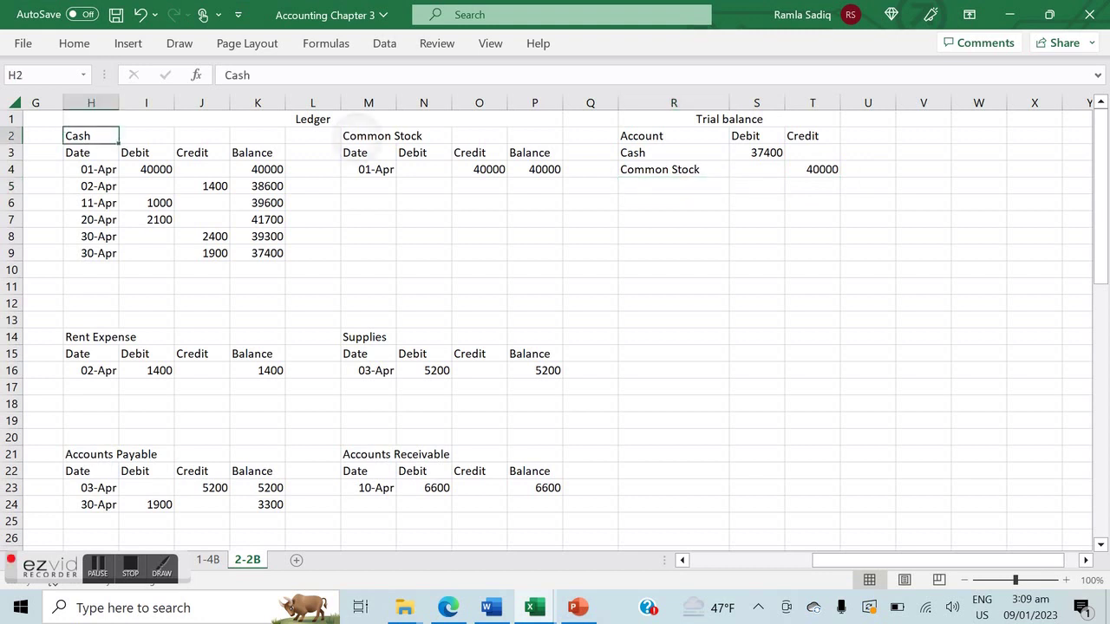
left_click(369, 136)
key("ctrl+b")
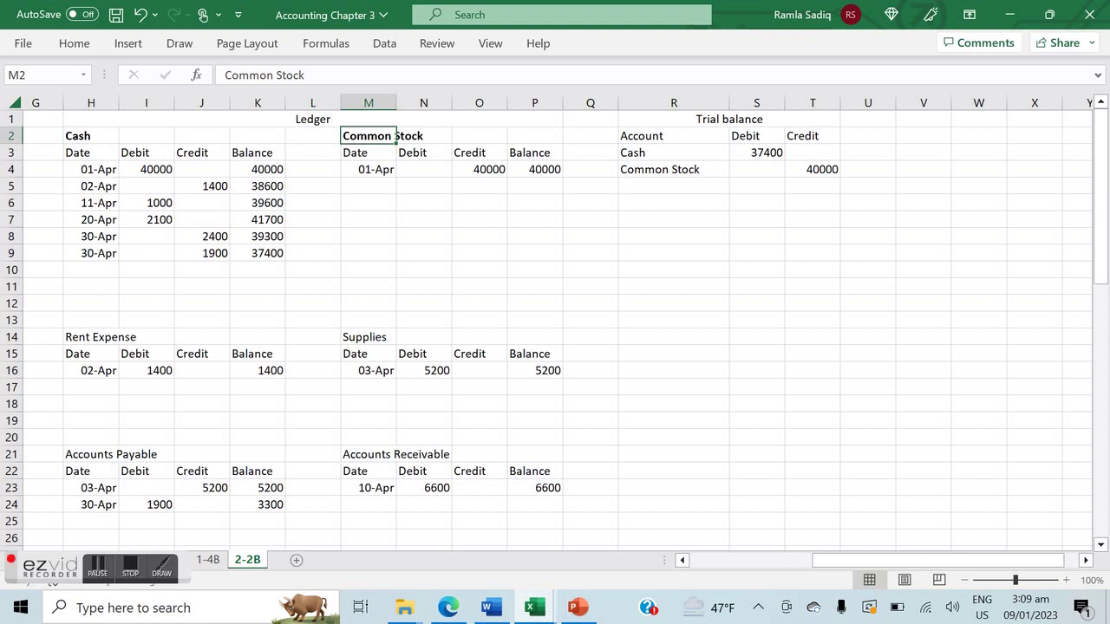
left_click(91, 354)
- Add Rent Expense debit 1400 and Supplies debit 5200 to the trial balance
left_click(673, 186)
type("R")
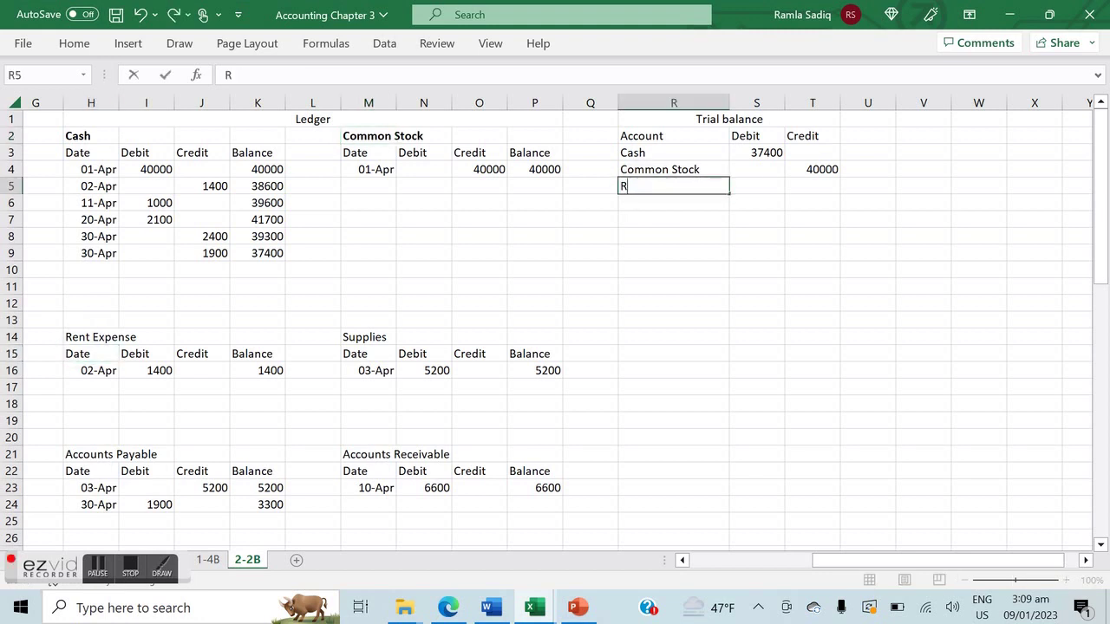
type("ent Expense")
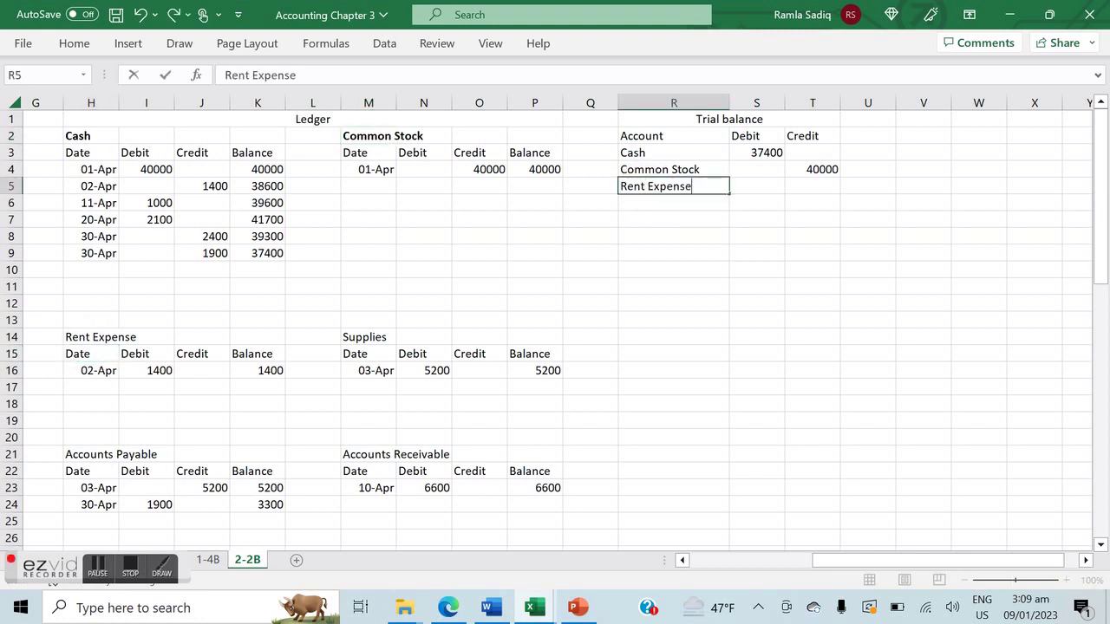
key("Tab")
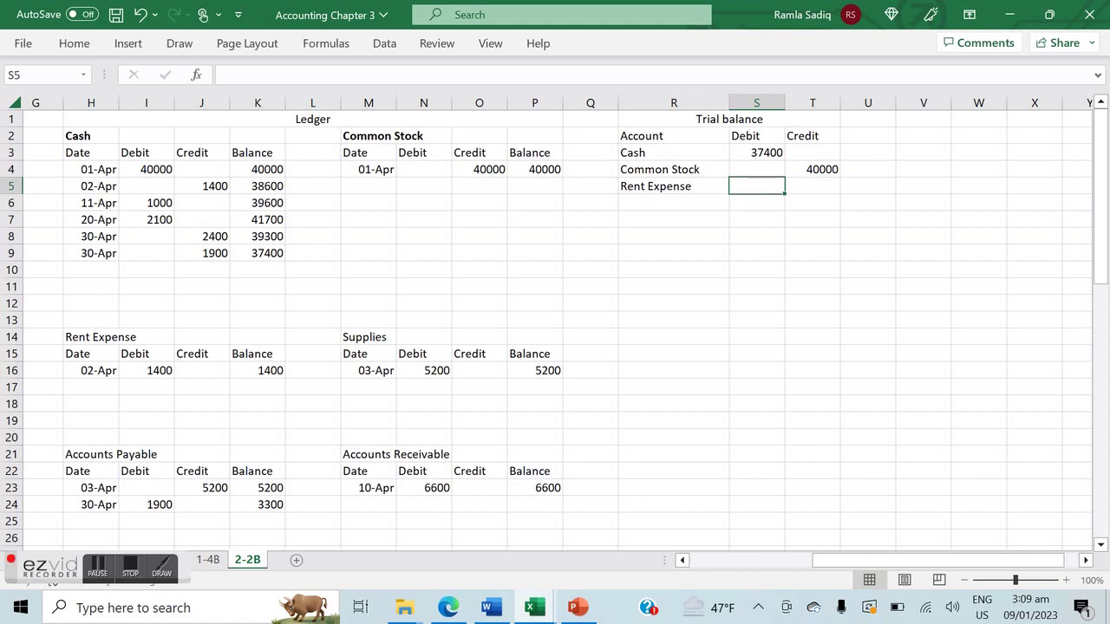
type("1400")
key("Down")
key("Left")
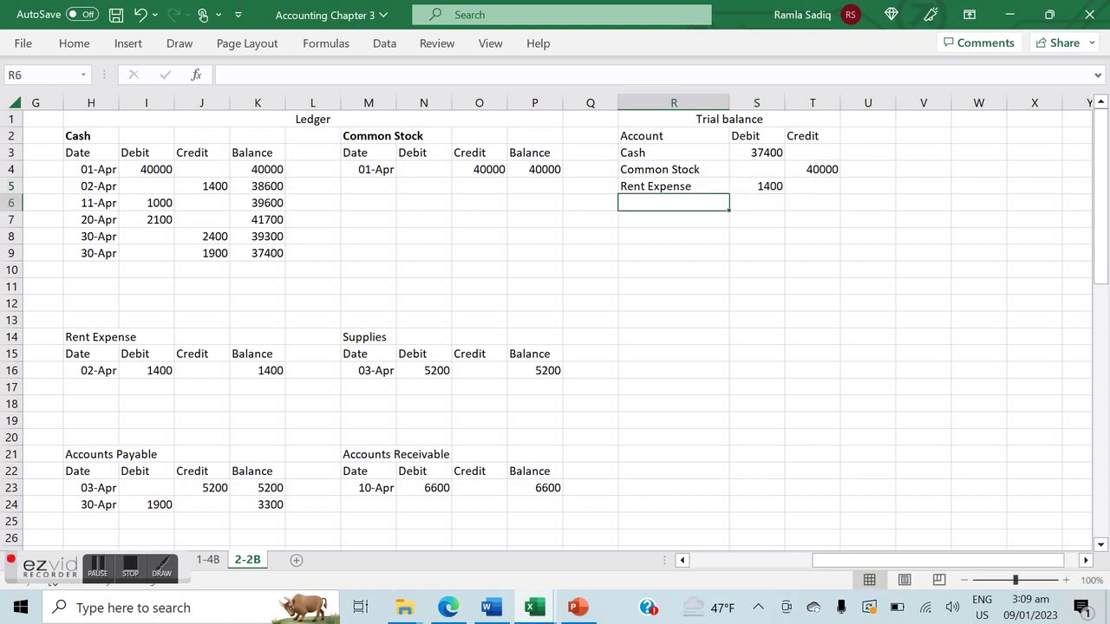
type("Supplies")
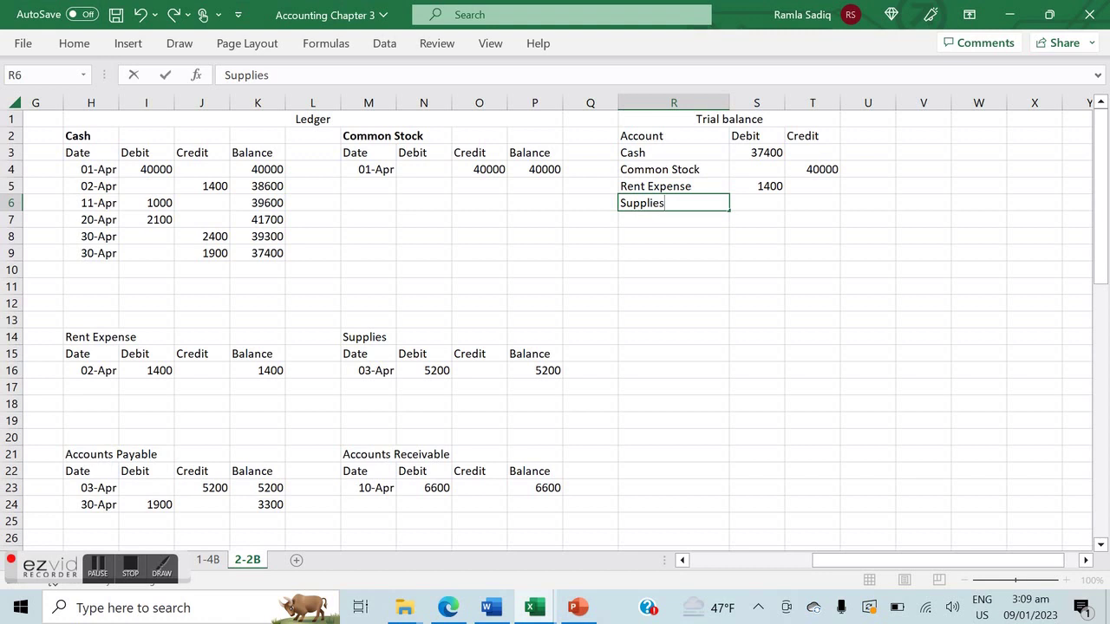
key("Tab")
type("5200")
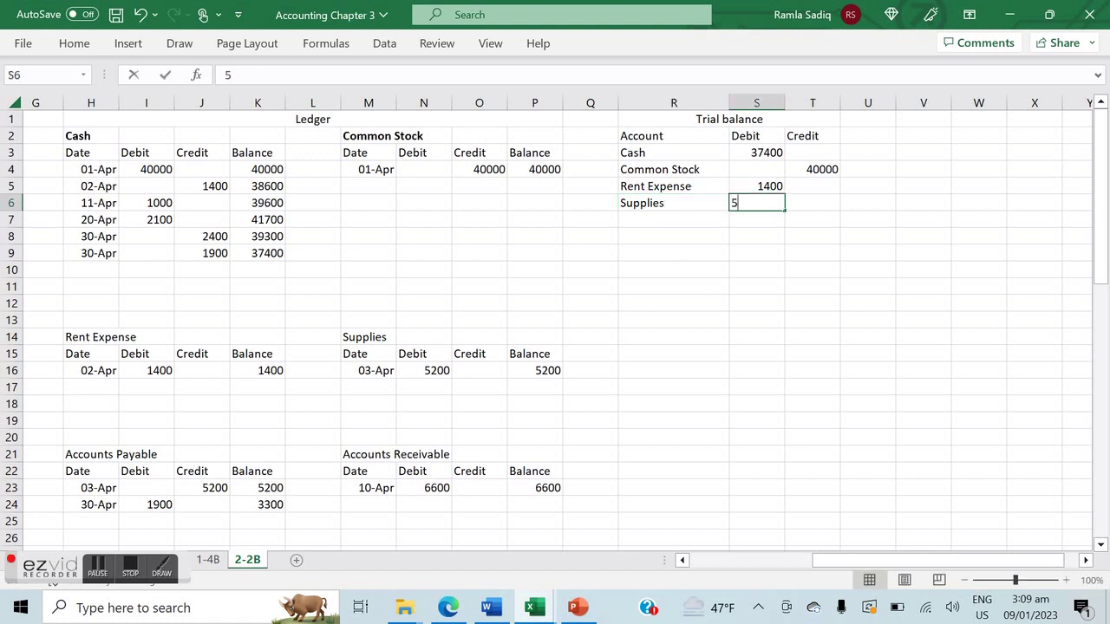
- Bold the Rent Expense and Supplies ledger headings
left_click(91, 337)
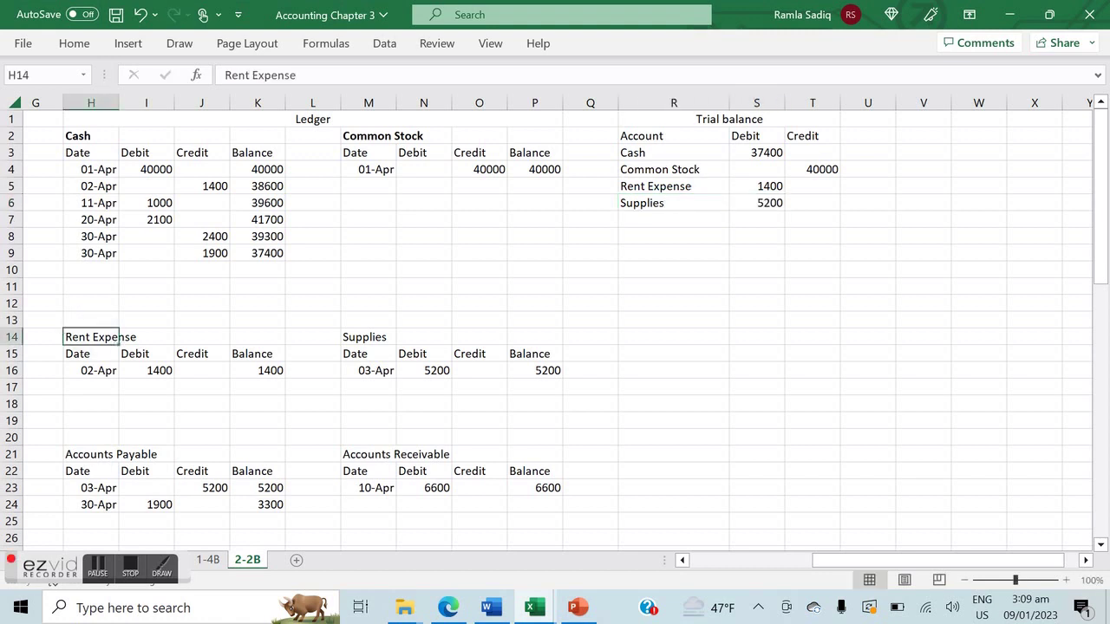
key("ctrl+b")
left_click(368, 336)
key("ctrl+b")
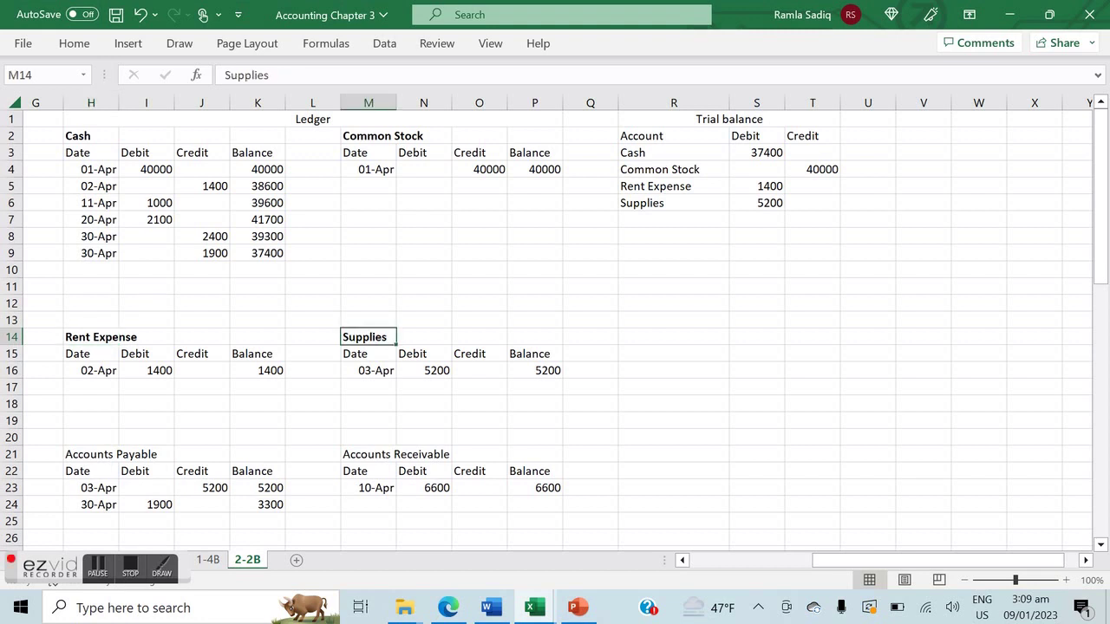
scroll(555, 329, "down", 2)
scroll(555, 329, "up", 2)
scroll(555, 330, "down", 1)
- Add Accounts Payable credit 3300 and Accounts Receivable debit 6600 to the trial balance
left_click(674, 198)
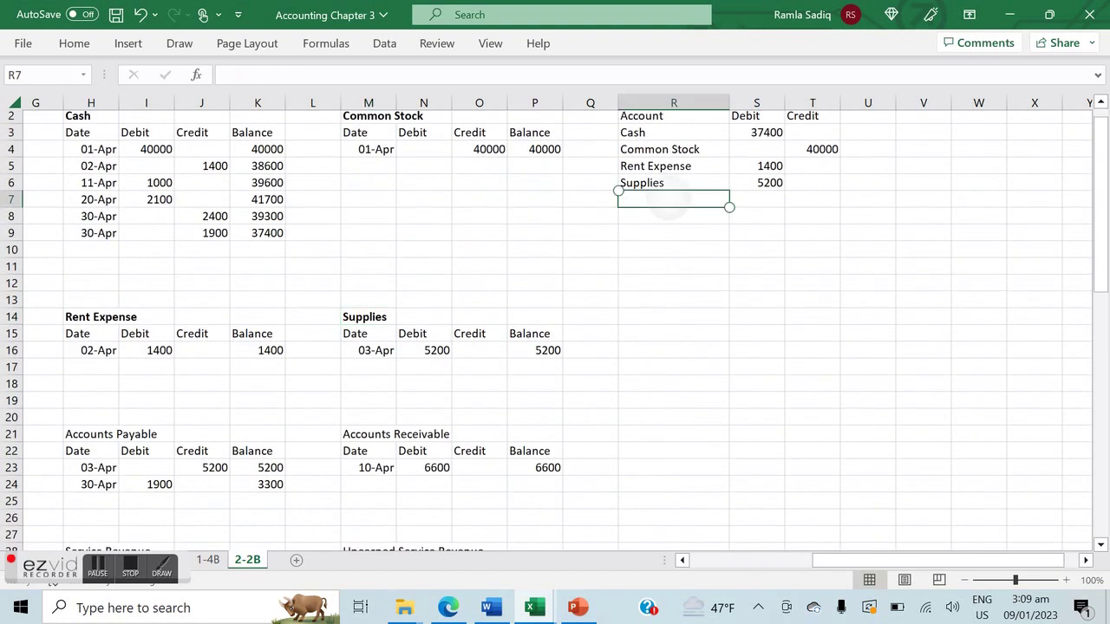
type("Accounts Payable")
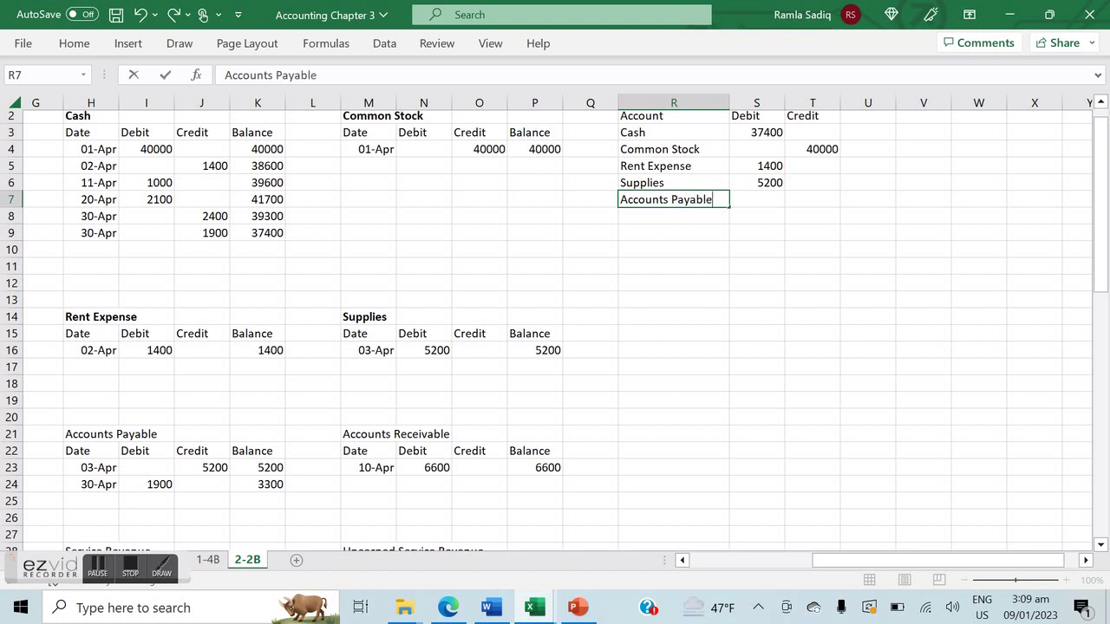
key("Tab")
key("Tab")
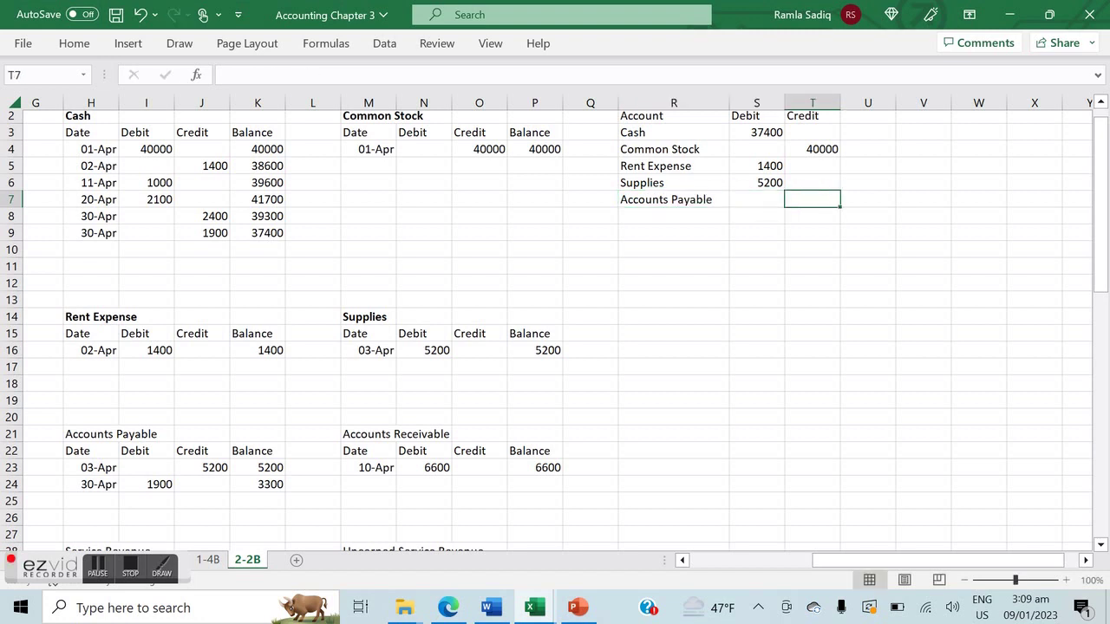
type("3300")
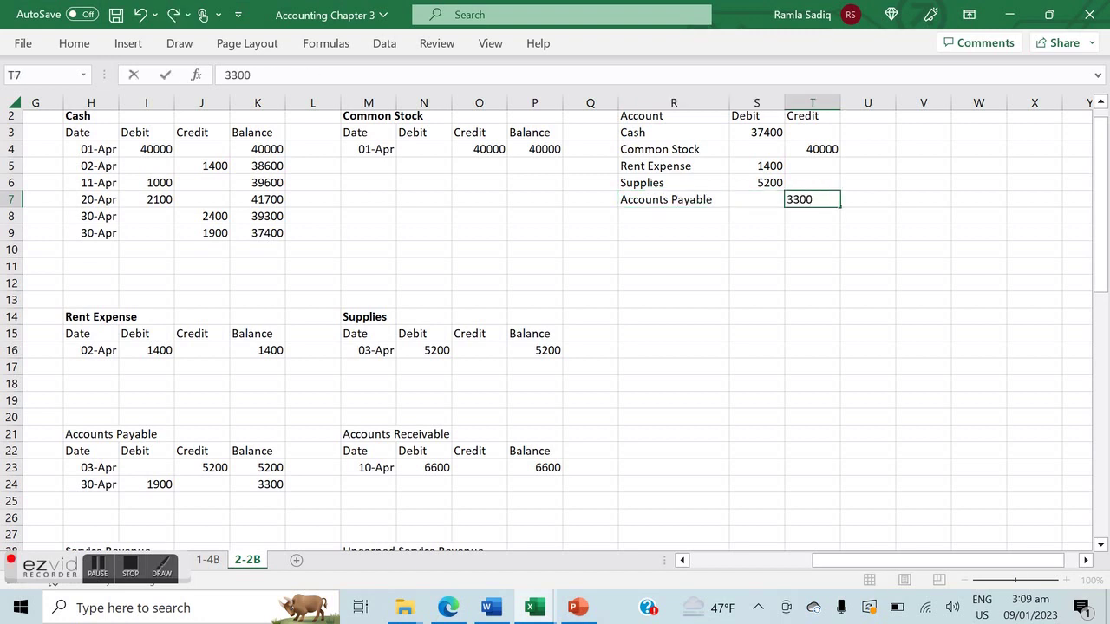
key("Down")
key("Left")
key("Left")
type("A")
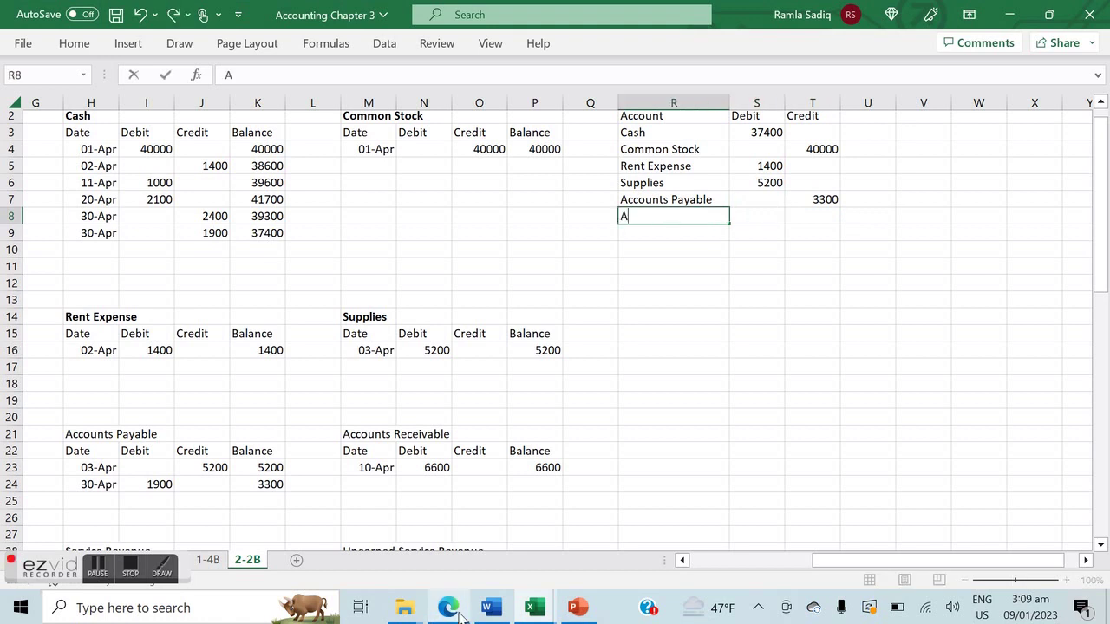
type("ccounts Rece")
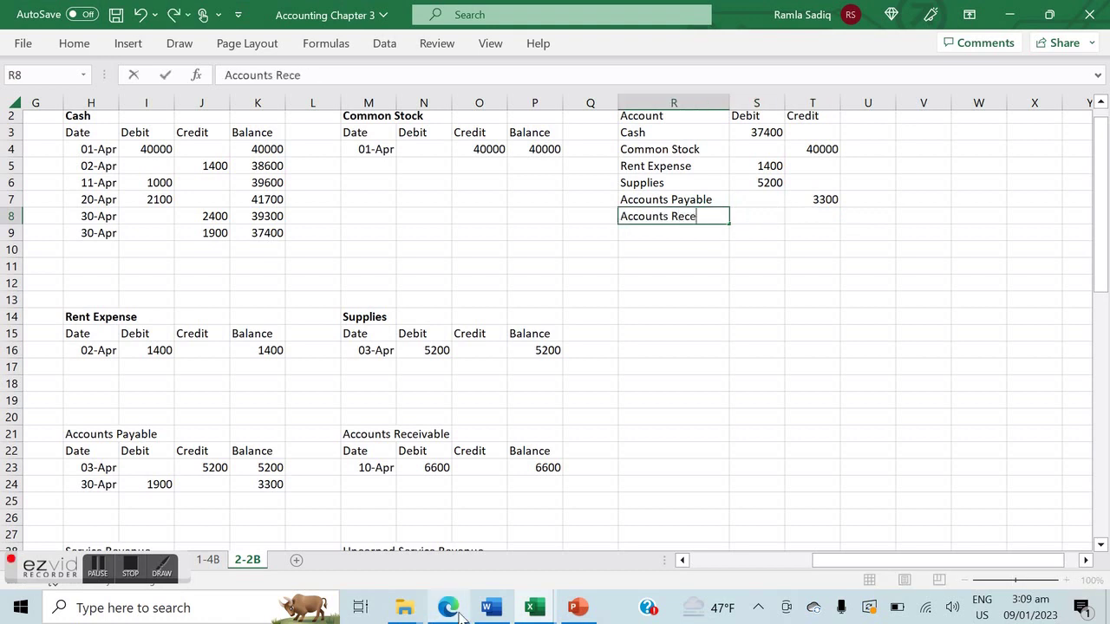
type("ivable")
key("Right")
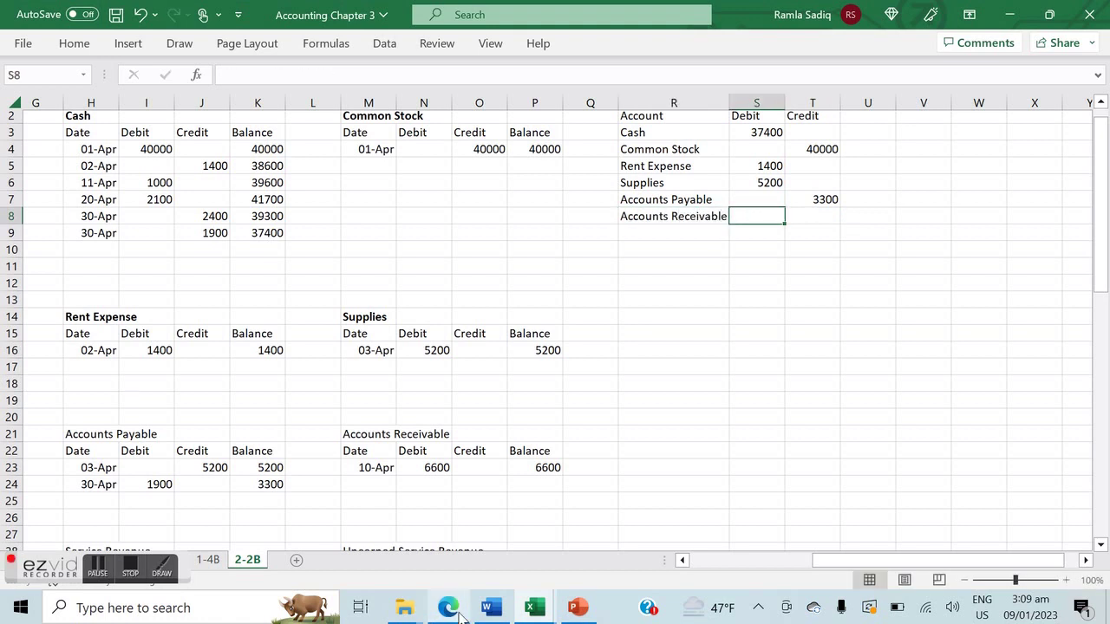
type("6600")
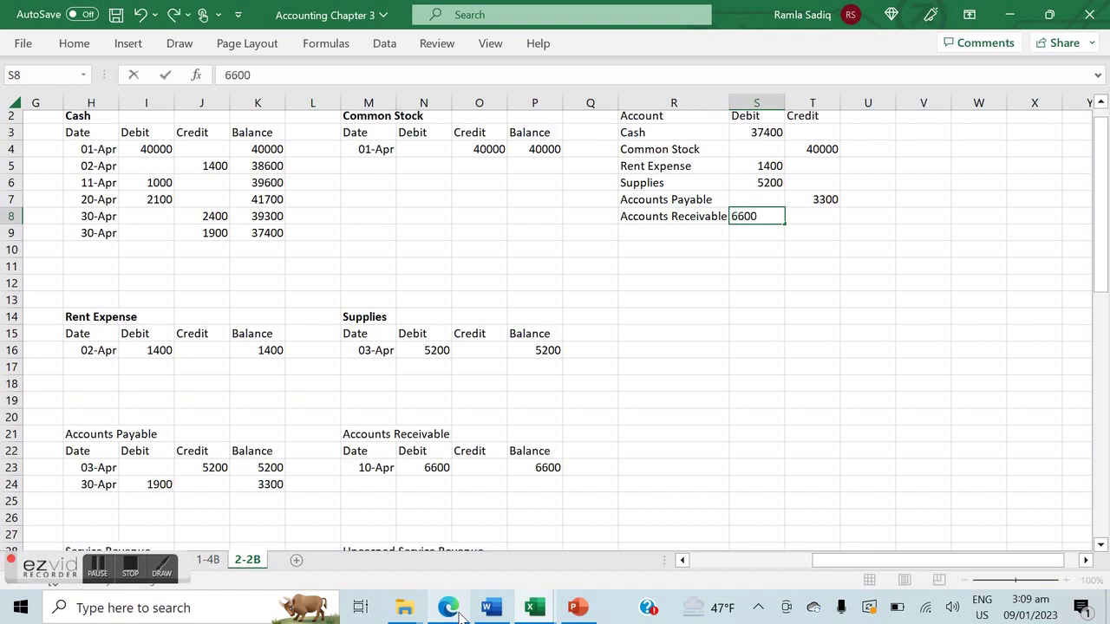
key("Return")
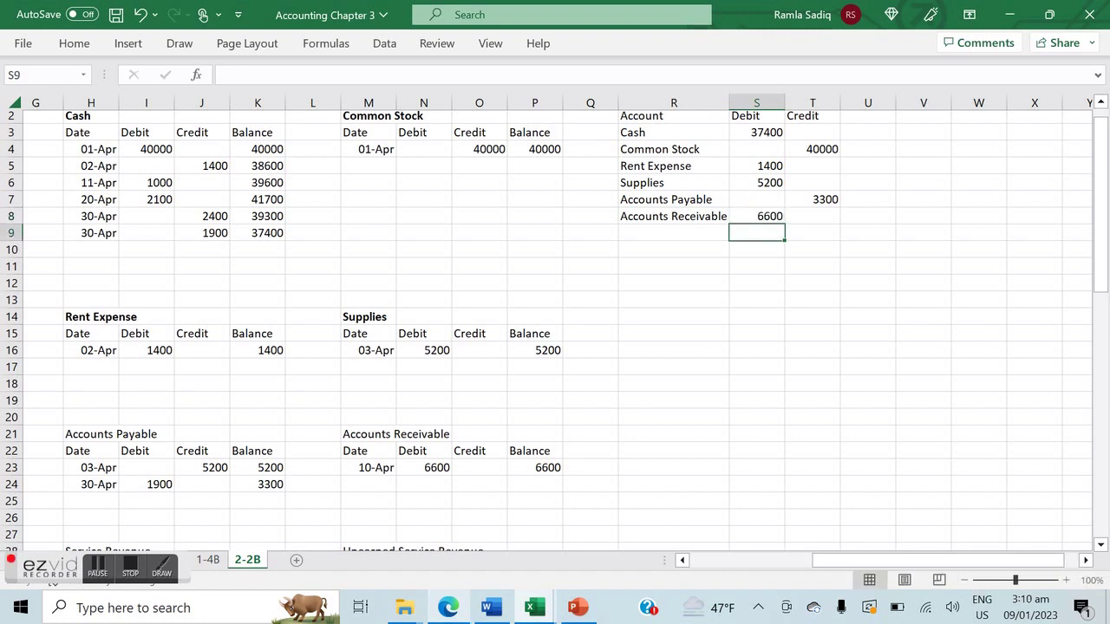
- Bold the Accounts Payable and Accounts Receivable ledger headings
left_click(66, 431)
key("ctrl+b")
left_click(365, 433)
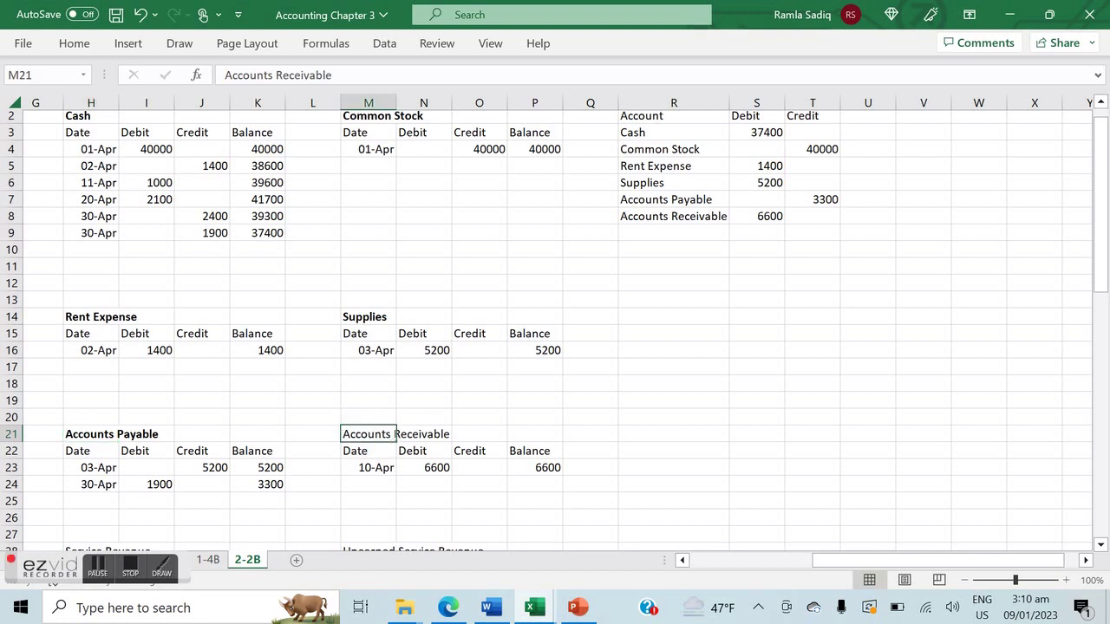
key("ctrl+b")
scroll(364, 434, "down", 3)
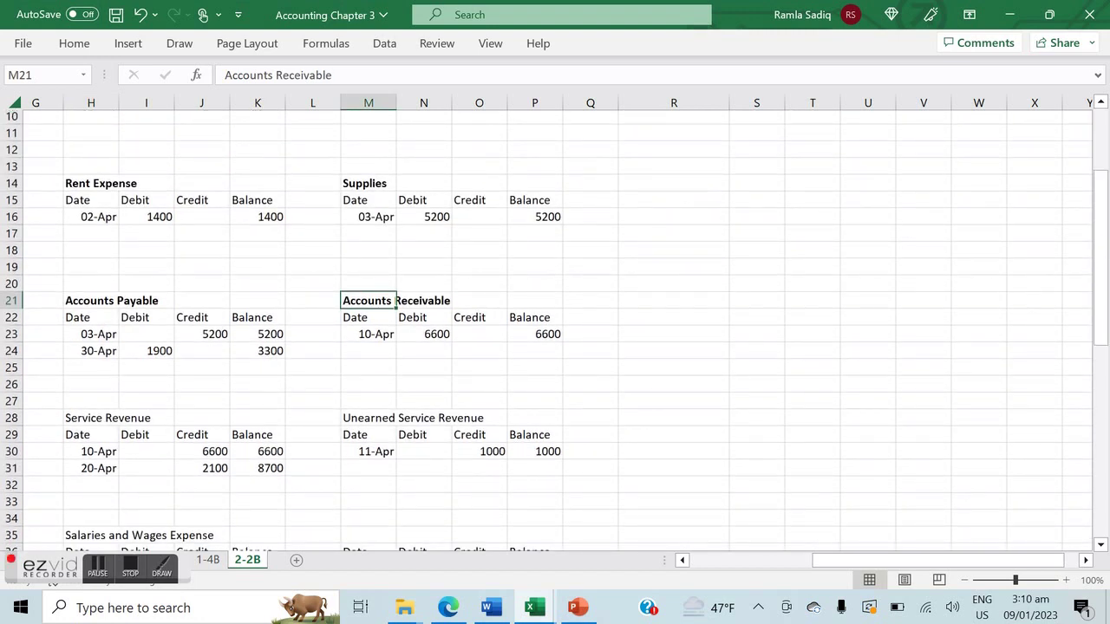
scroll(664, 152, "up", 1)
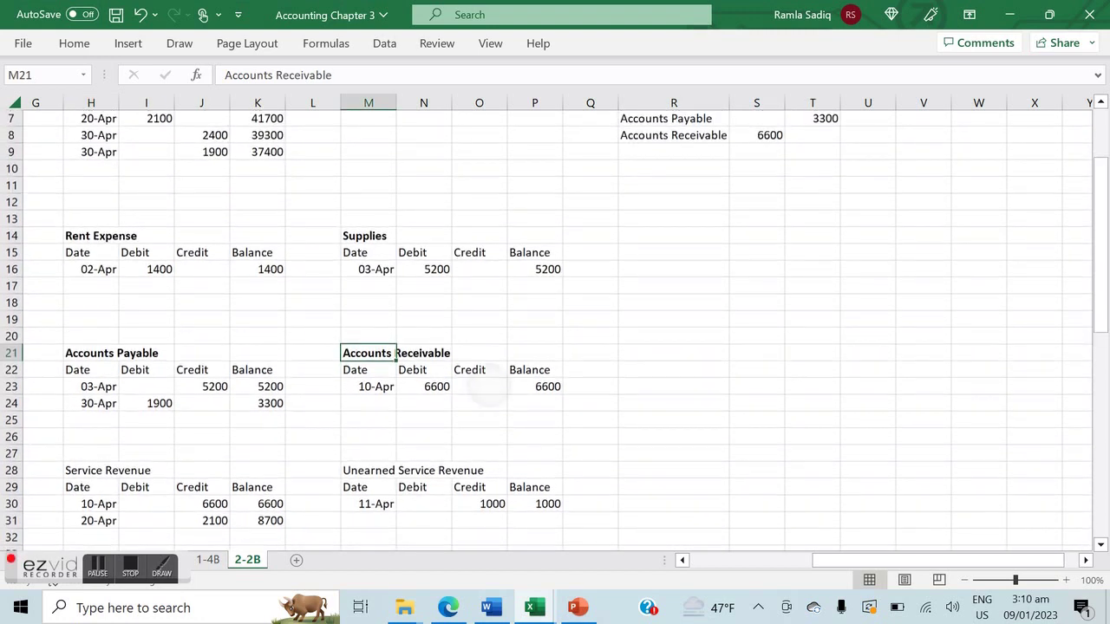
- Add Service Revenue credit 8700 and Unearned Service Revenue credit 1000 to the trial balance
left_click(663, 152)
type("Ser")
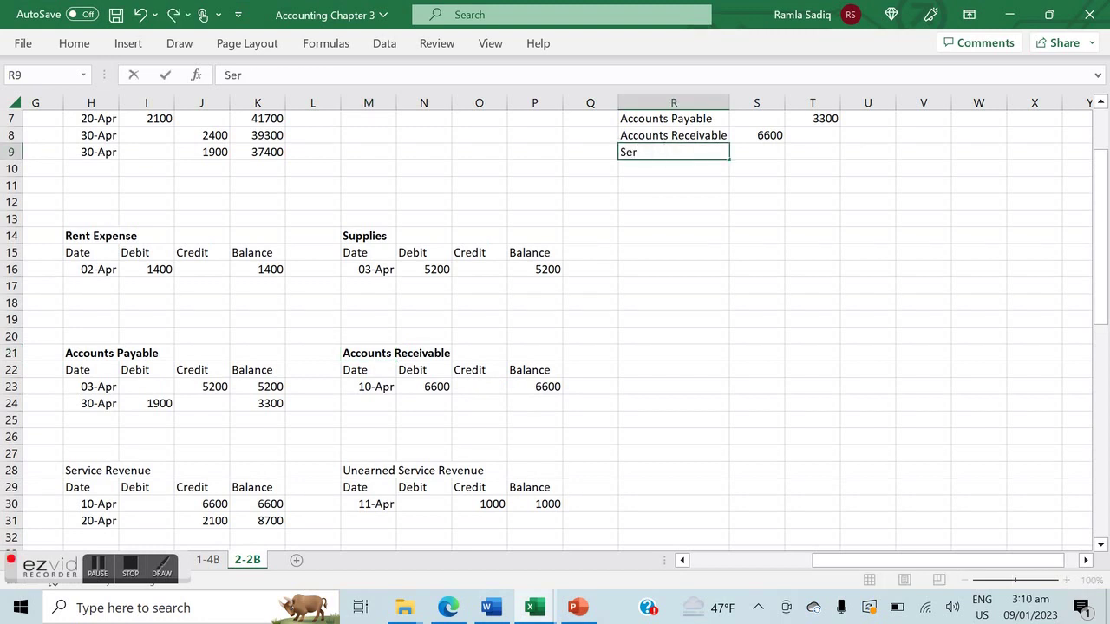
type("vice Revenue")
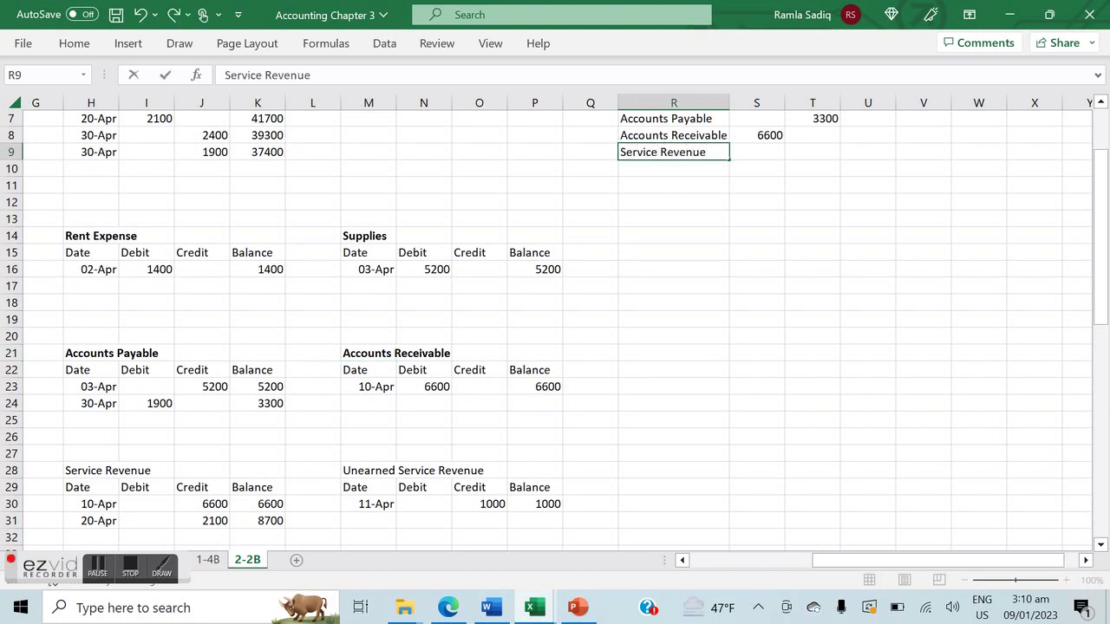
key("Tab")
key("Tab")
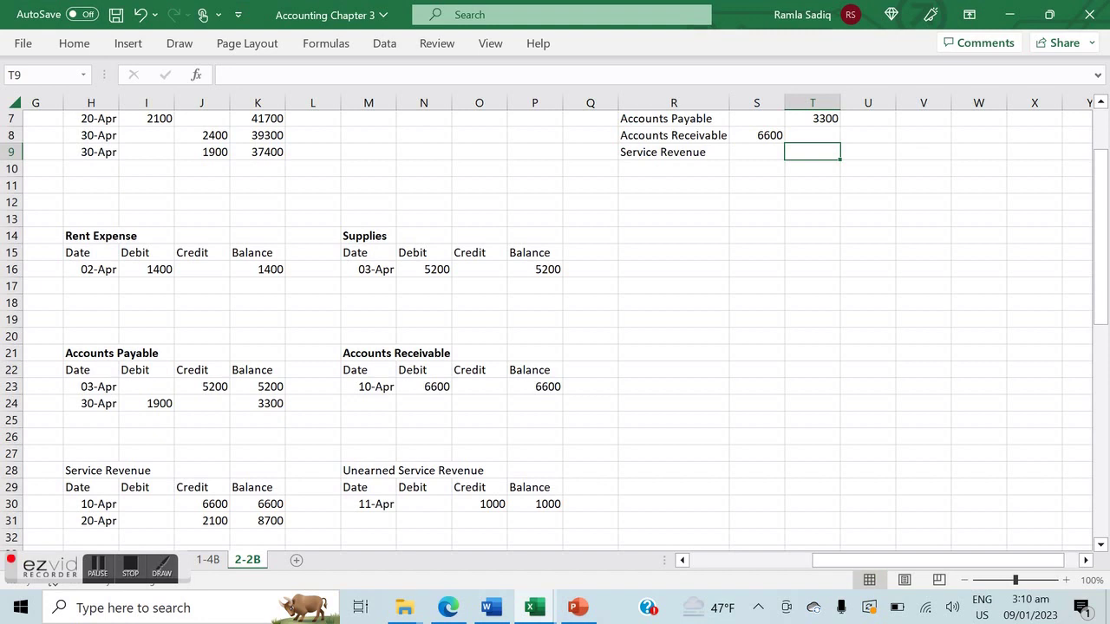
type("8700")
key("Left")
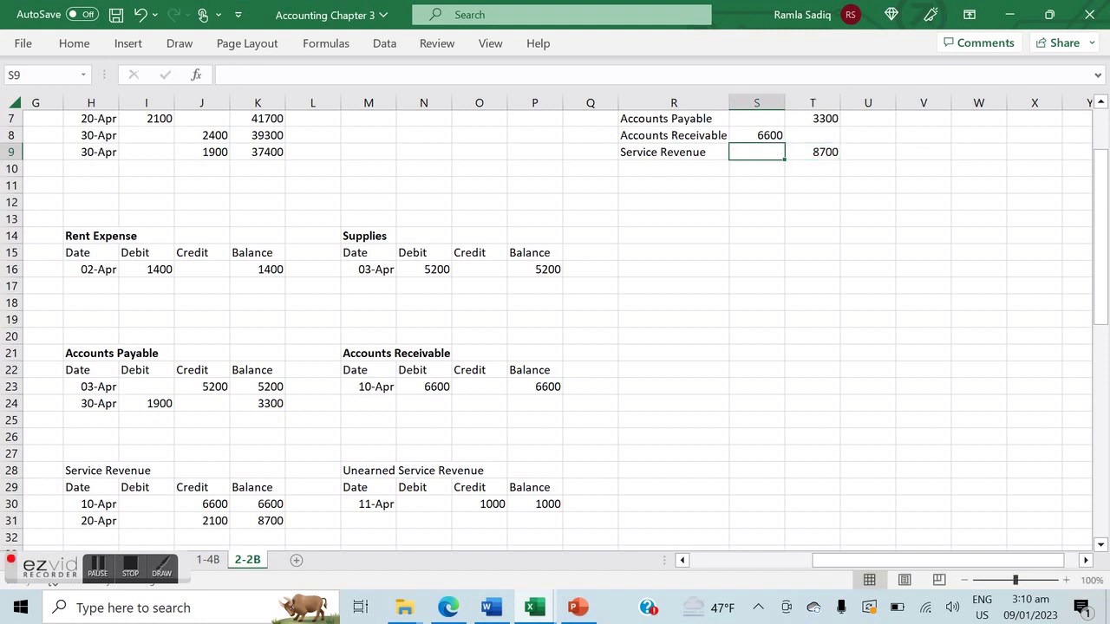
key("Down")
key("Left")
type("Unearned ")
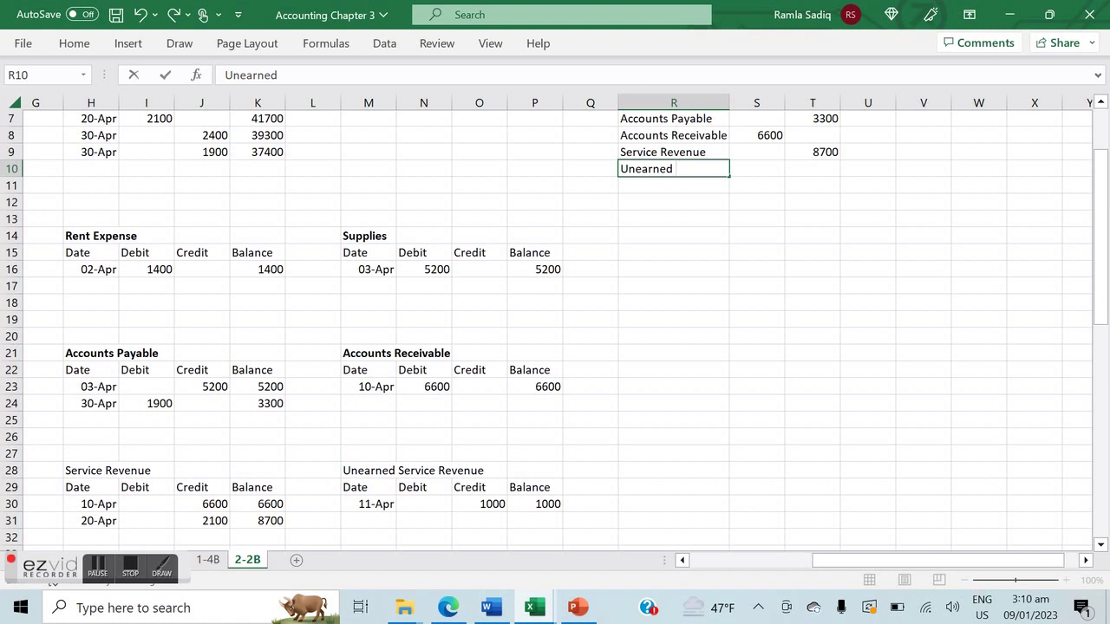
type("Service Revenue")
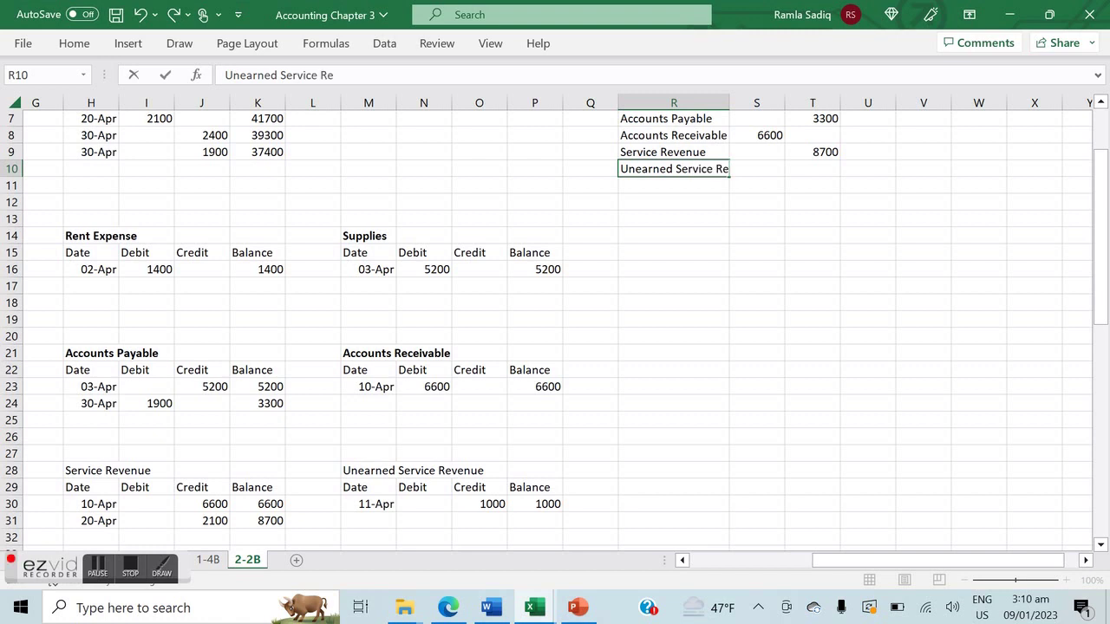
key("Tab")
key("Tab")
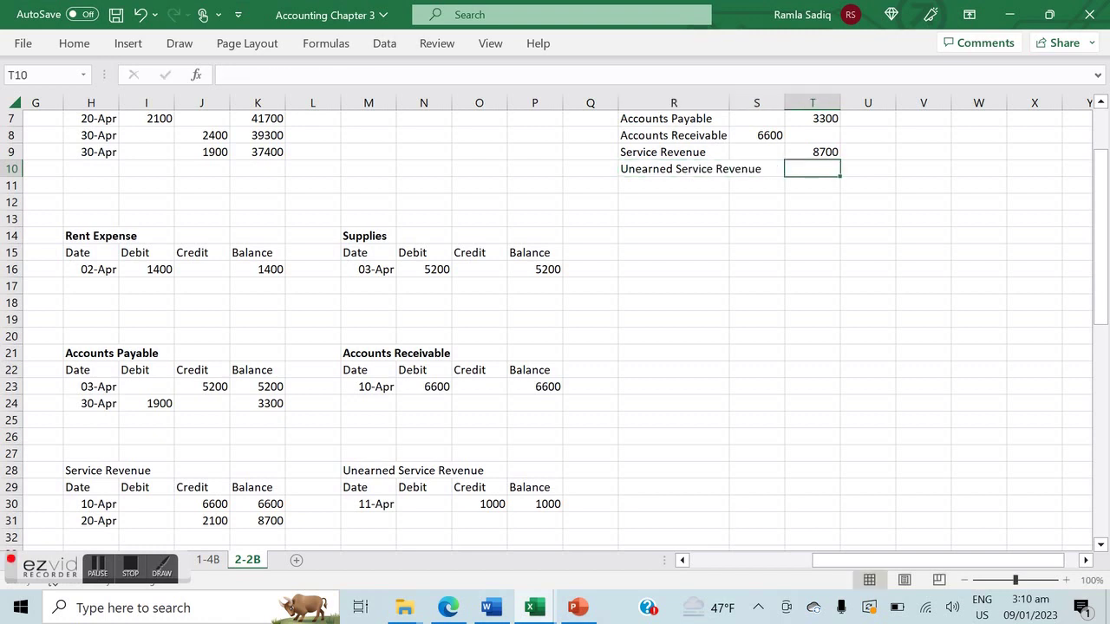
type("1000")
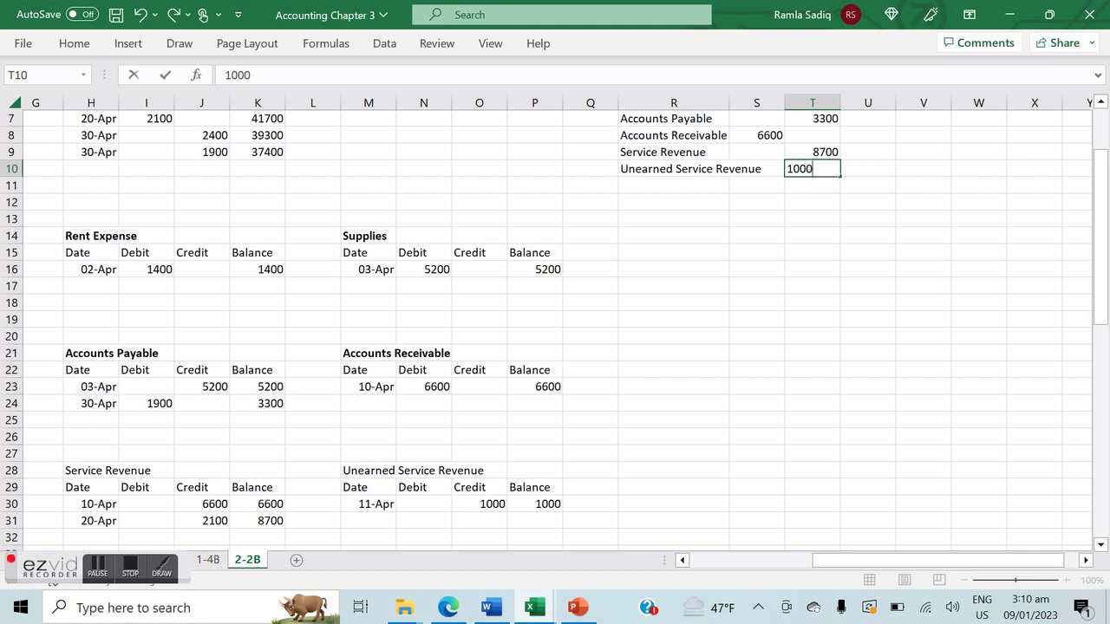
- Bold the Service Revenue, Unearned Service Revenue and Salaries and Wages Expense ledger headings
left_click(91, 470)
key("ctrl+b")
left_click(368, 470)
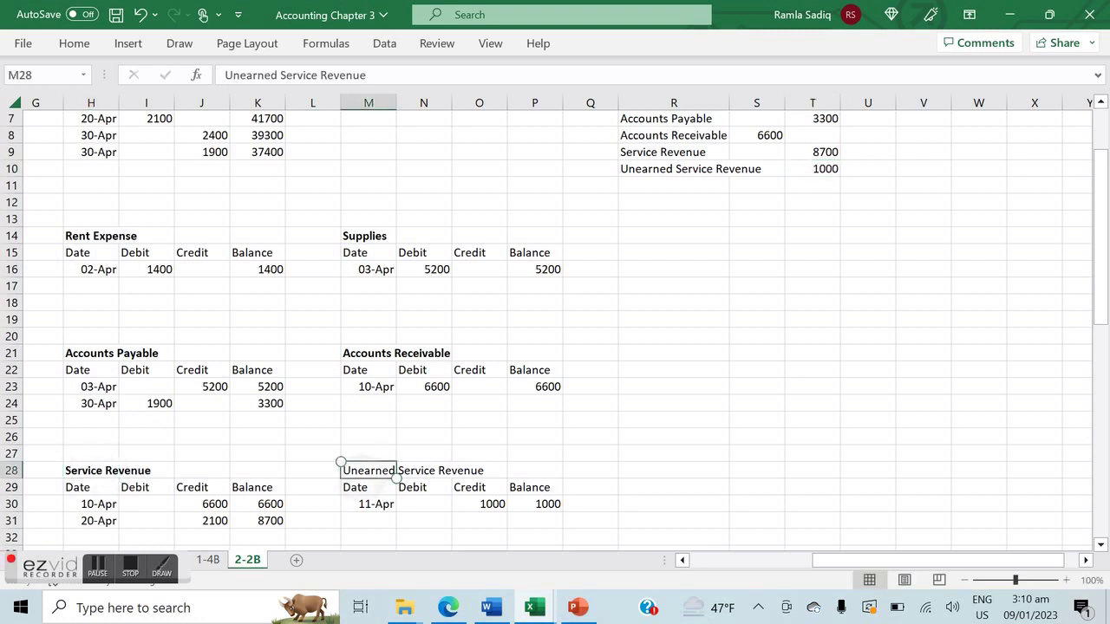
key("ctrl+b")
scroll(555, 329, "down", 4)
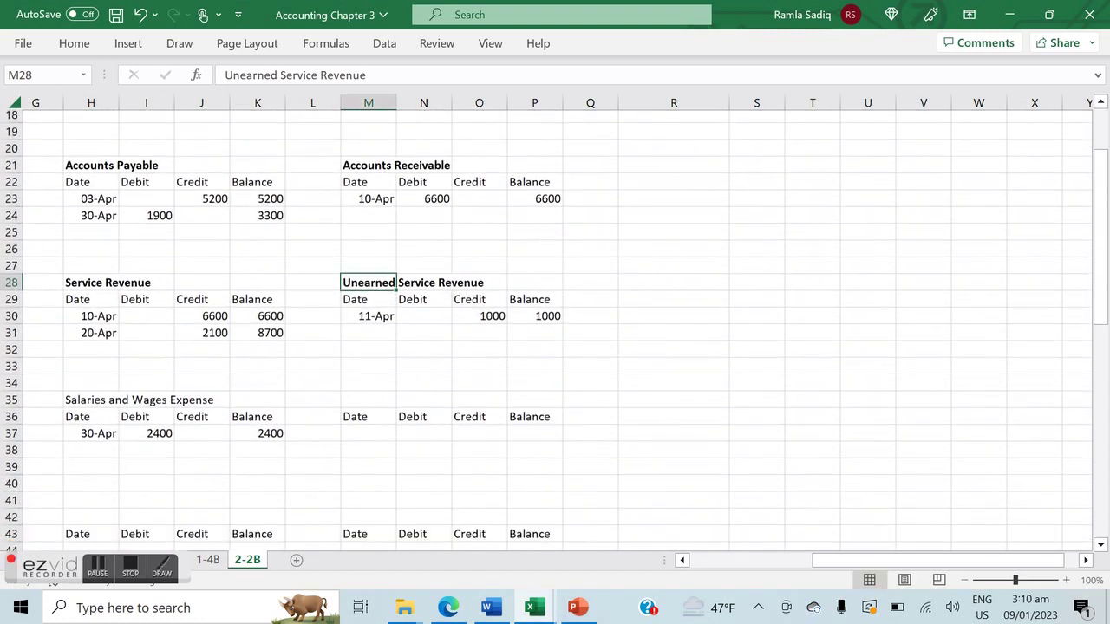
scroll(512, 354, "down", 1)
scroll(512, 354, "up", 3)
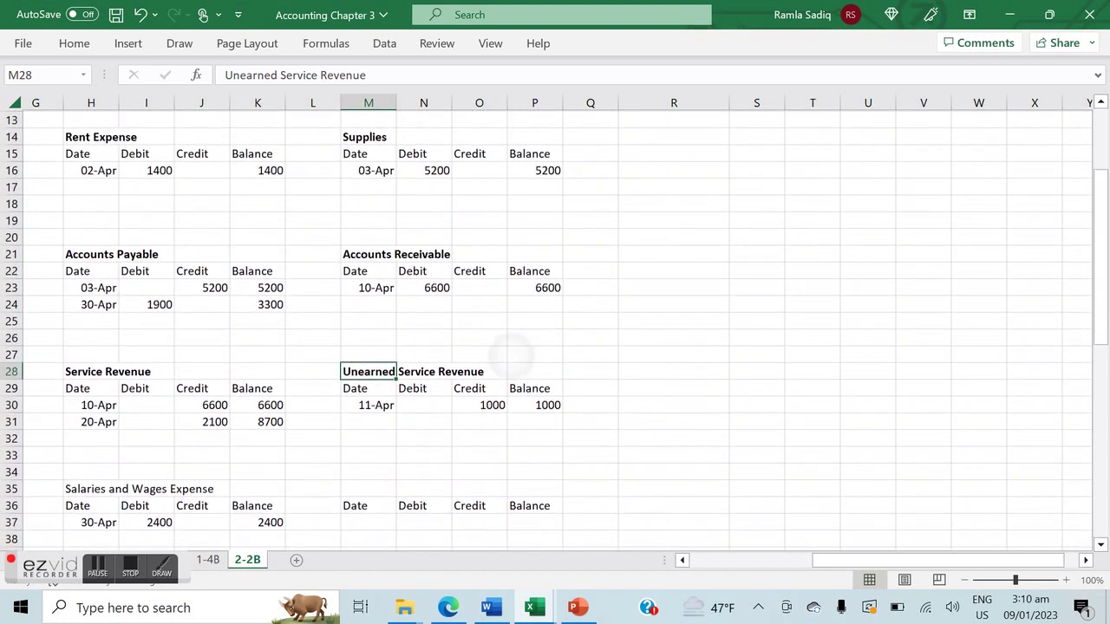
left_click(68, 488)
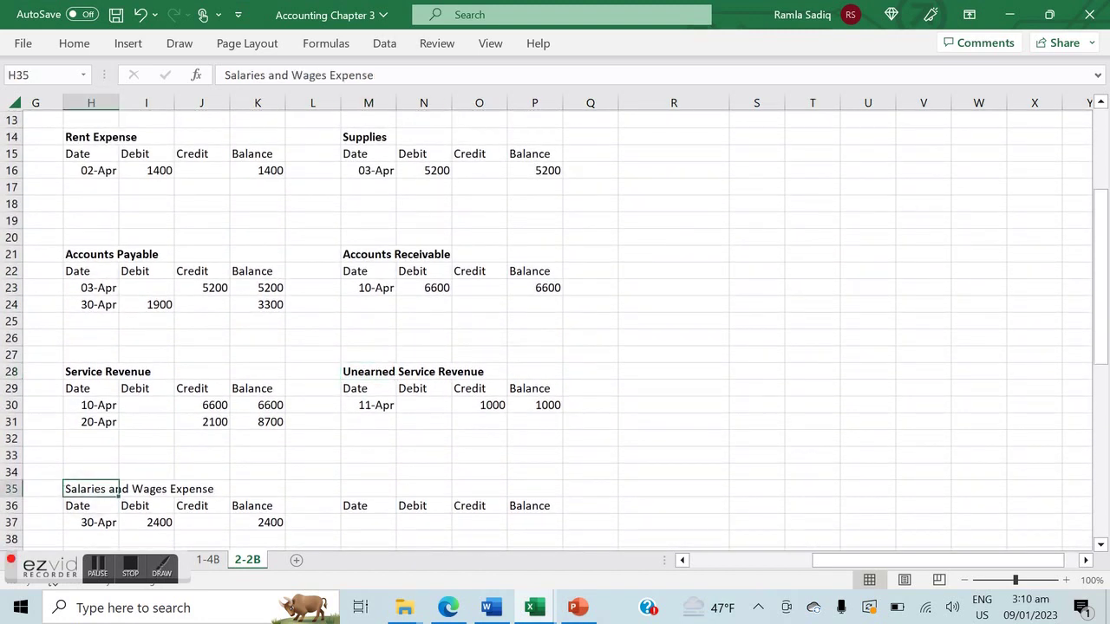
key("ctrl+b")
- Add Salaries and Wages Expense debit 2400 as the last trial balance account
scroll(555, 329, "up", 3)
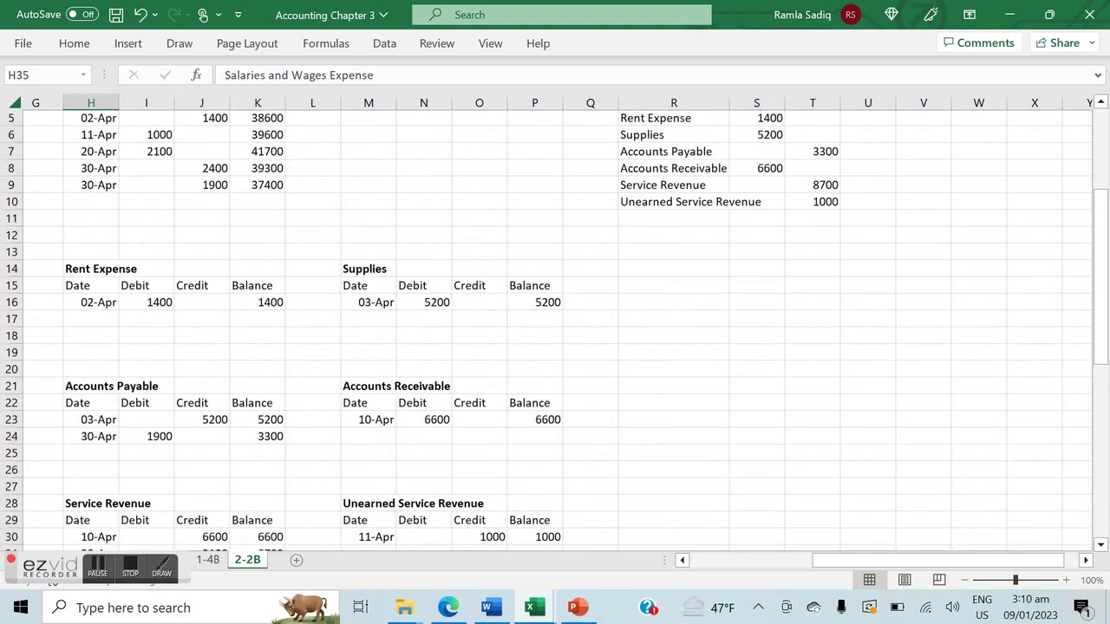
left_click(674, 220)
type("Sala")
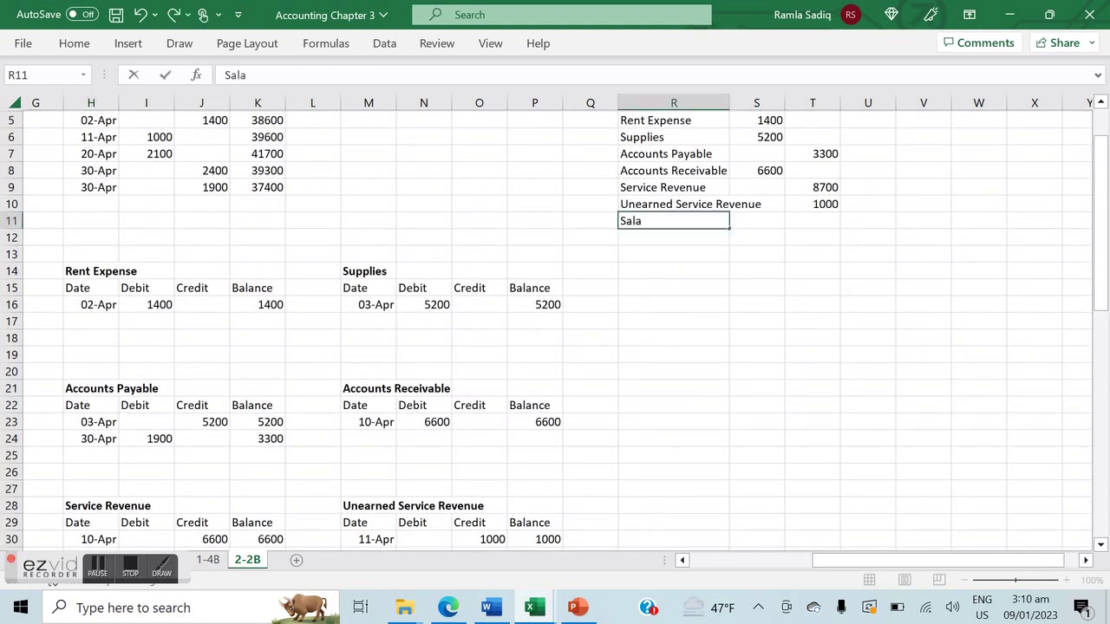
type("ries and Wa")
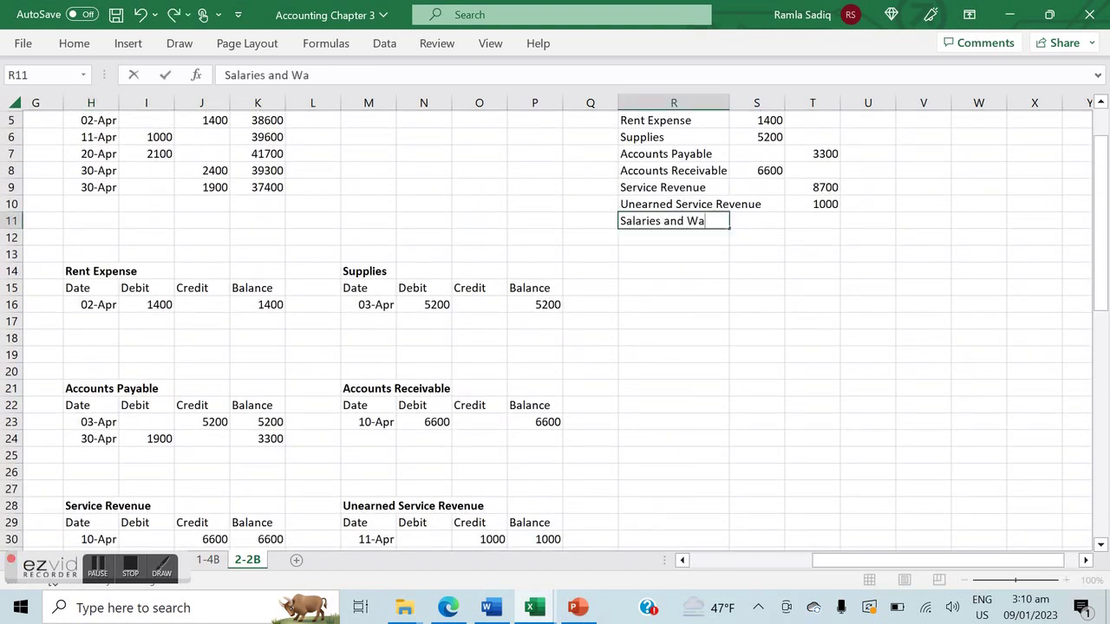
type("ges Expense")
key("Tab")
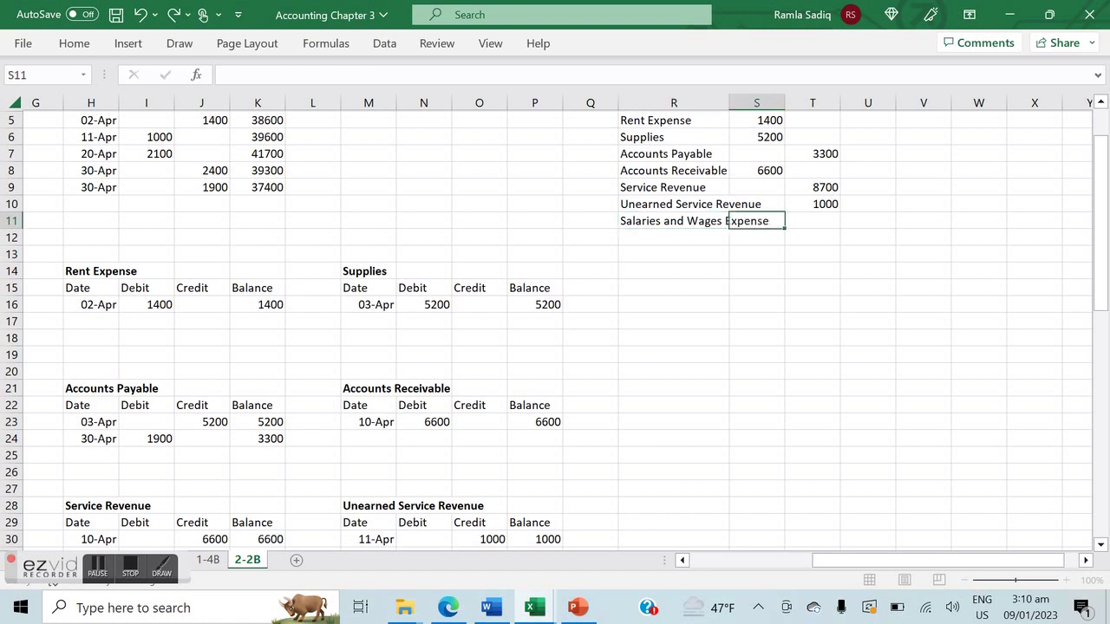
type("2400")
key("Return")
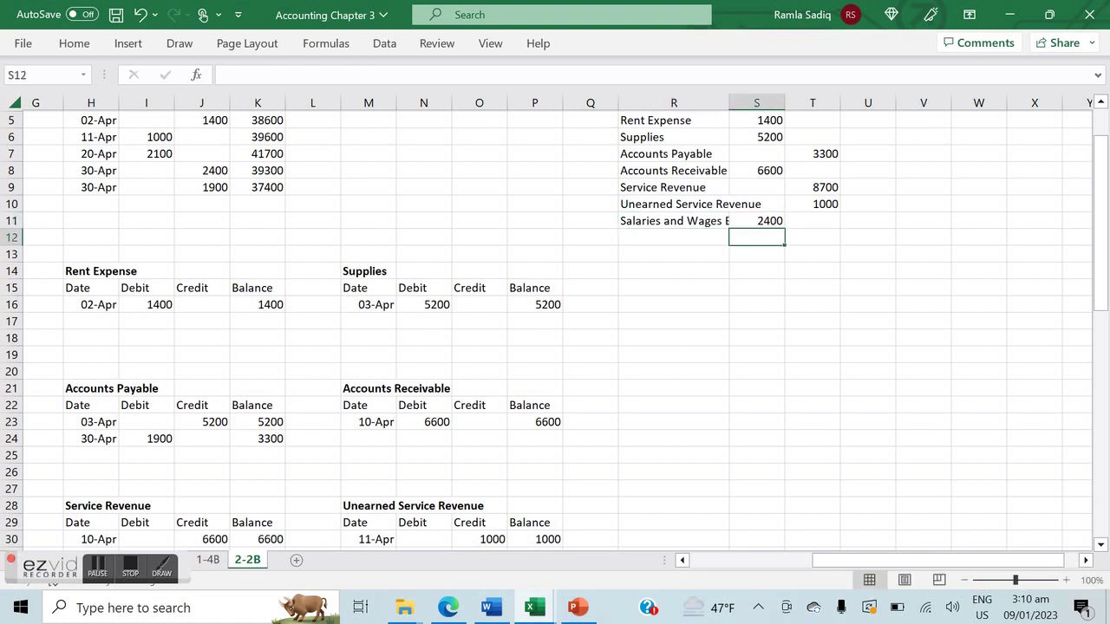
scroll(555, 330, "down", 5)
scroll(555, 330, "up", 6)
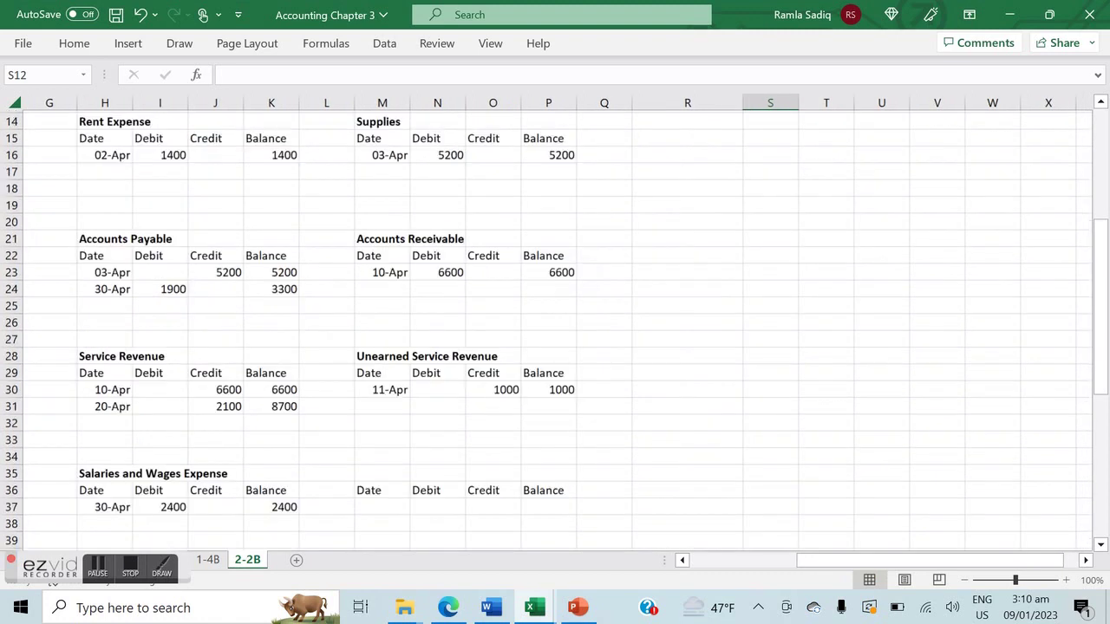
scroll(555, 329, "right", 3)
scroll(556, 330, "right", 1)
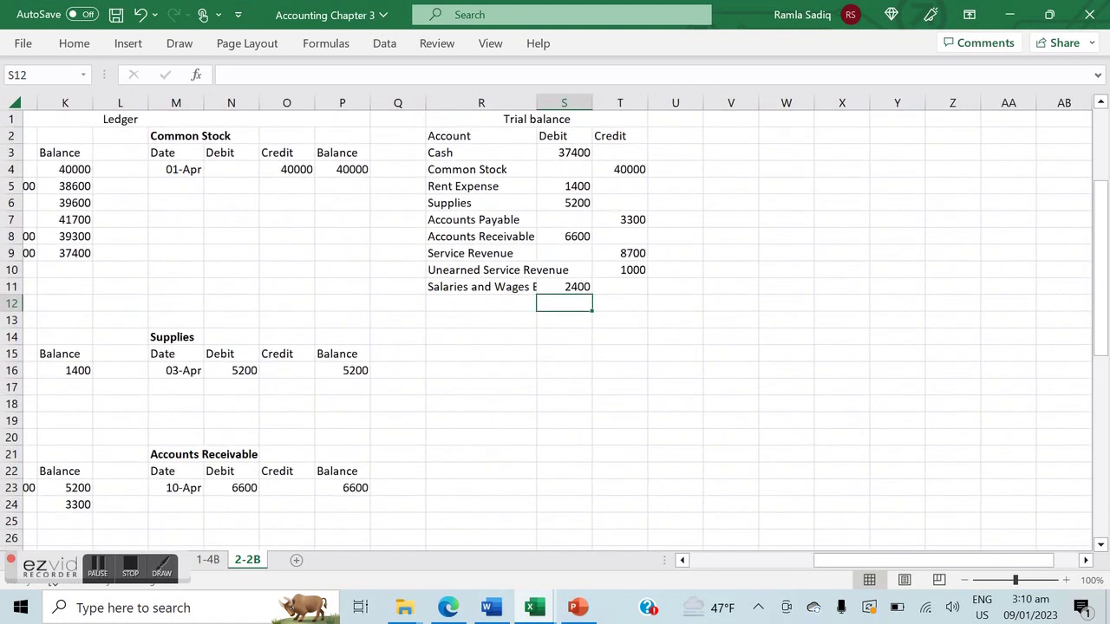
- Add a Total row with =SUM(S3:S11) and =SUM(T3:T11), each giving 53000
left_click(481, 302)
type("Total")
key("Tab")
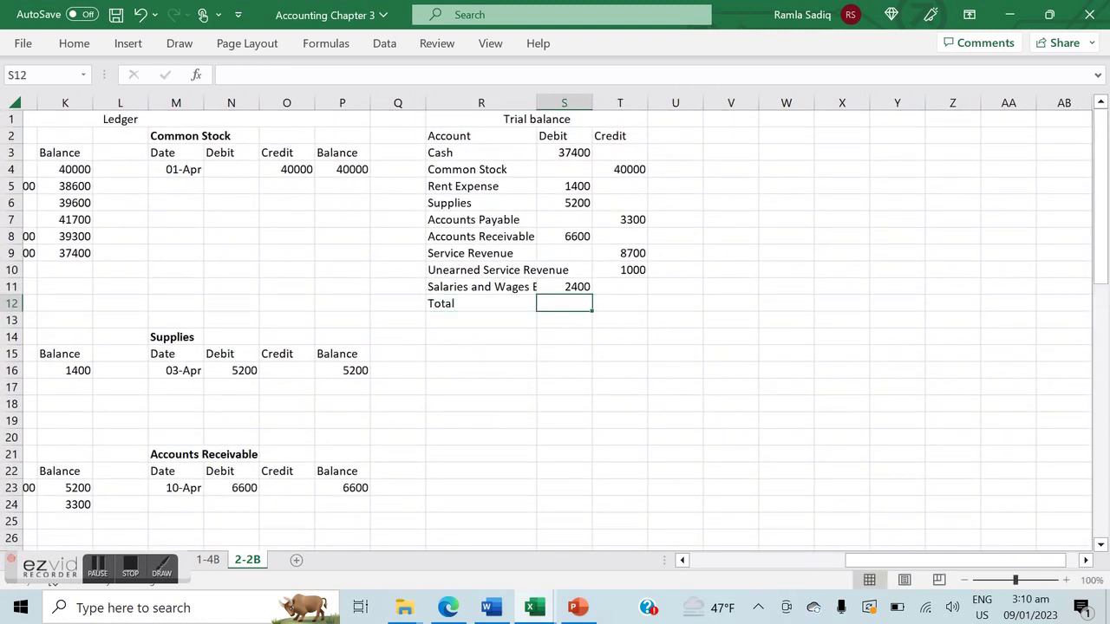
type("=SUM(")
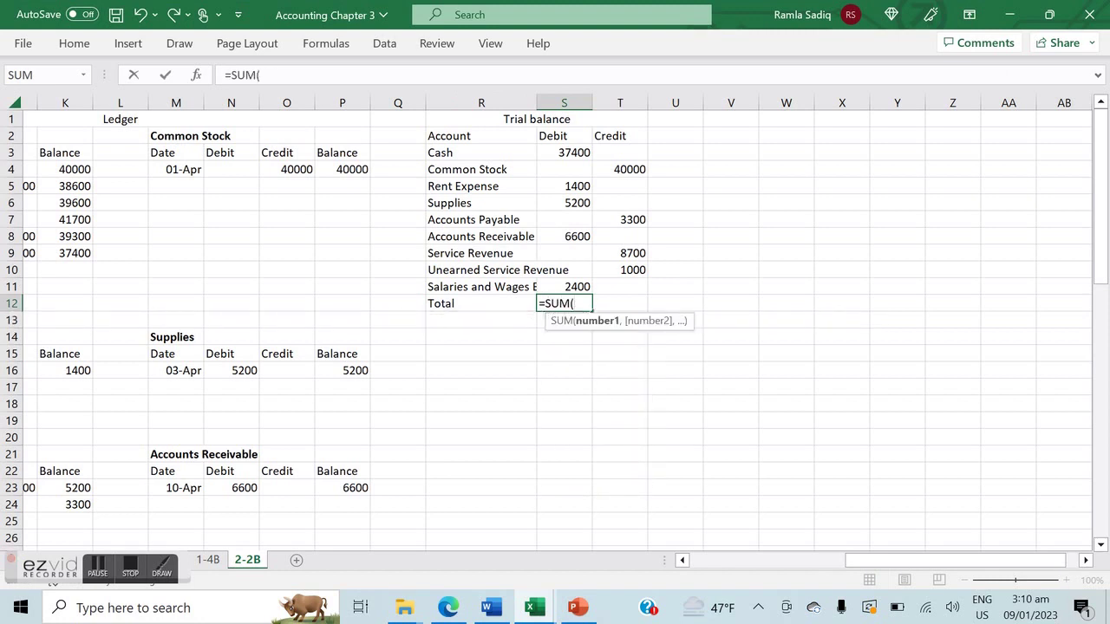
key("Up")
key("shift+Up")
key("shift+Up")
key("shift+Up")
key("shift+Up")
key("shift+Up")
key("shift+Up")
key("shift+Up")
key("shift+Up")
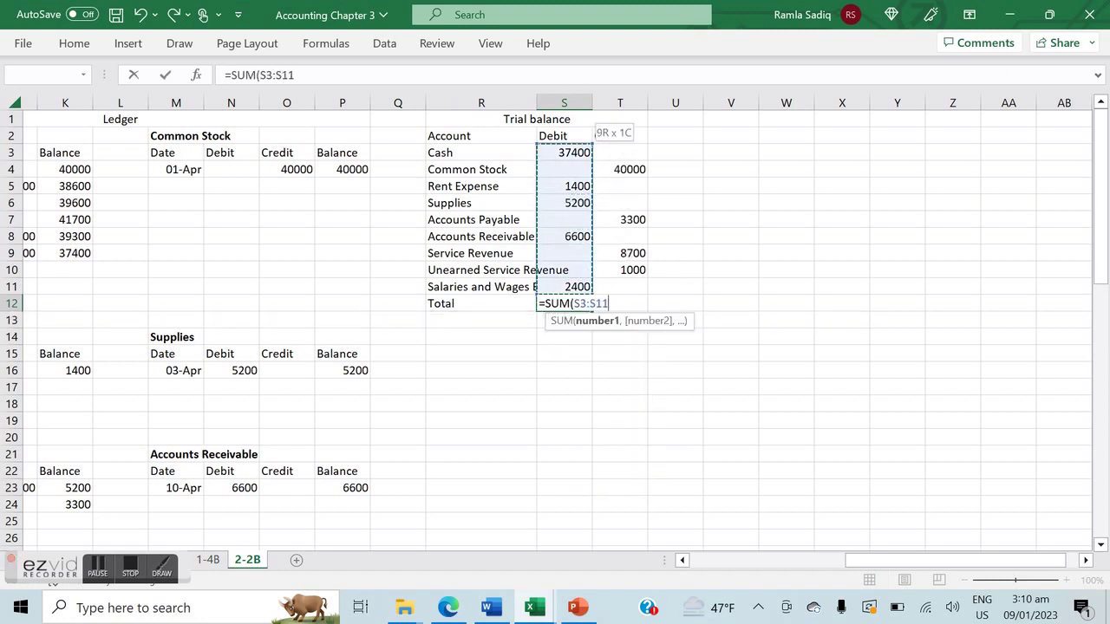
key("Return")
key("Up")
key("Right")
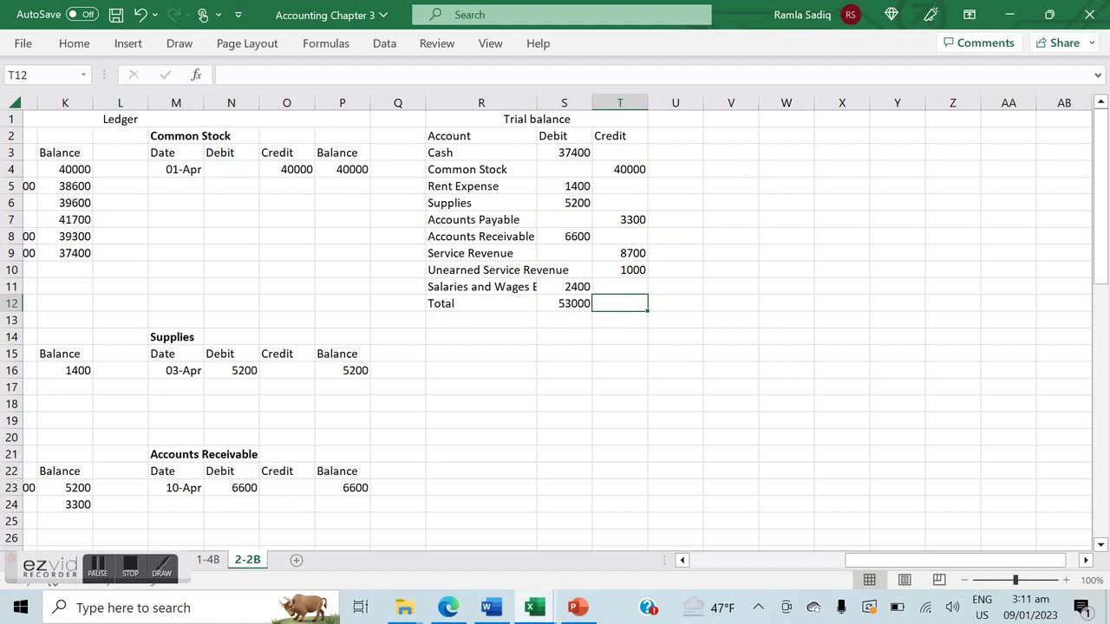
type("=SUM(")
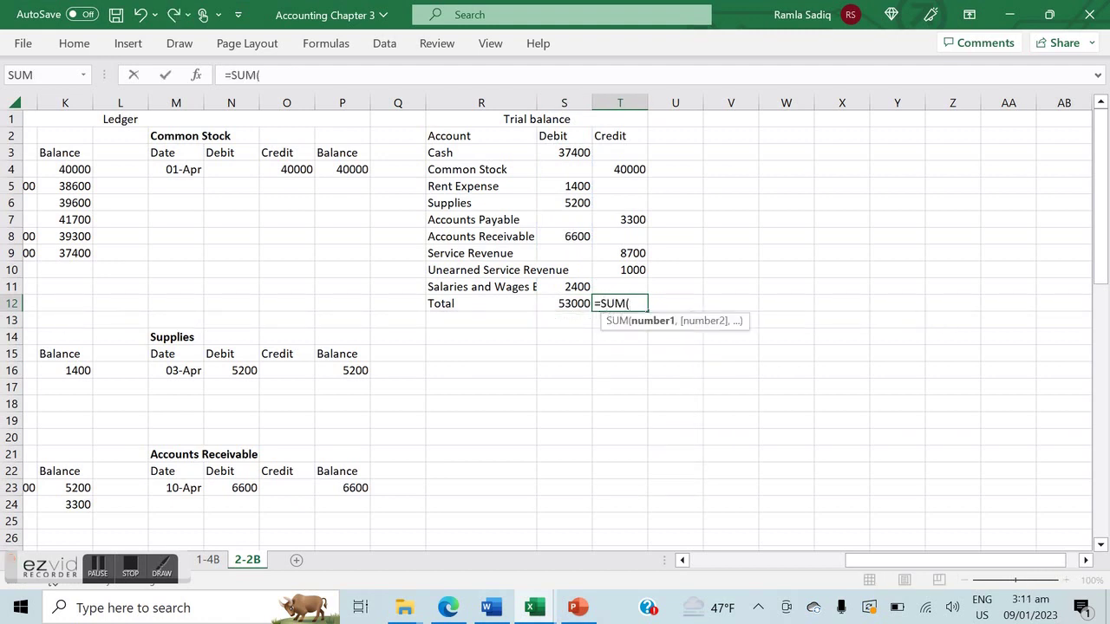
key("Up")
key("shift+Up")
key("shift+Up")
key("shift+Up")
key("shift+Up")
key("shift+Up")
key("shift+Up")
key("shift+Up")
key("shift+Up")
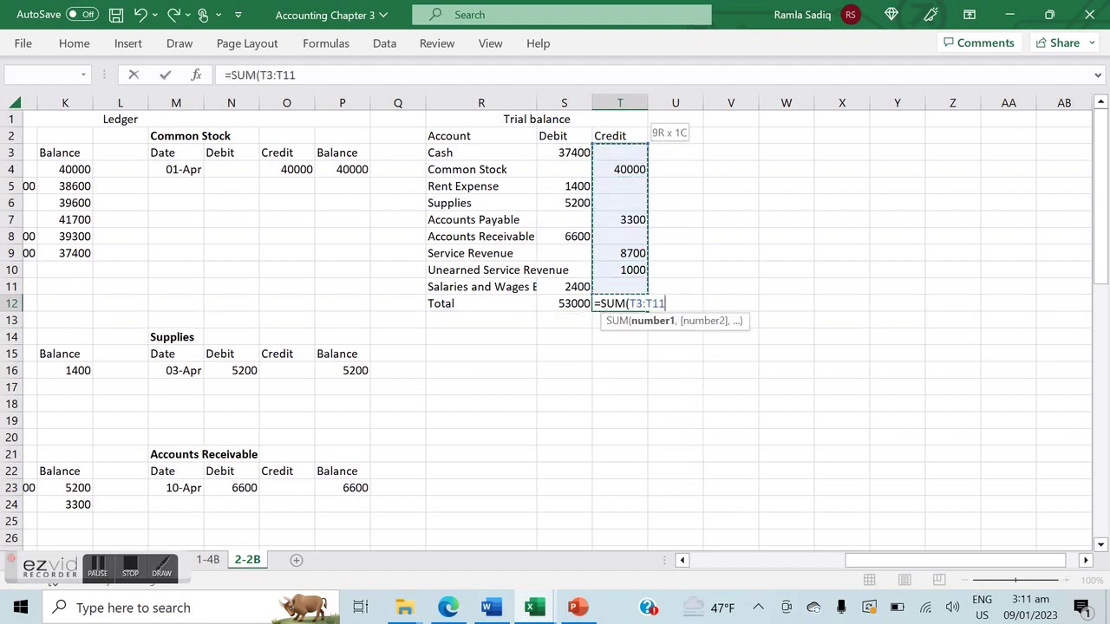
key("Return")
- Make both 53000 debit and credit totals bold
key("Up")
key("Left")
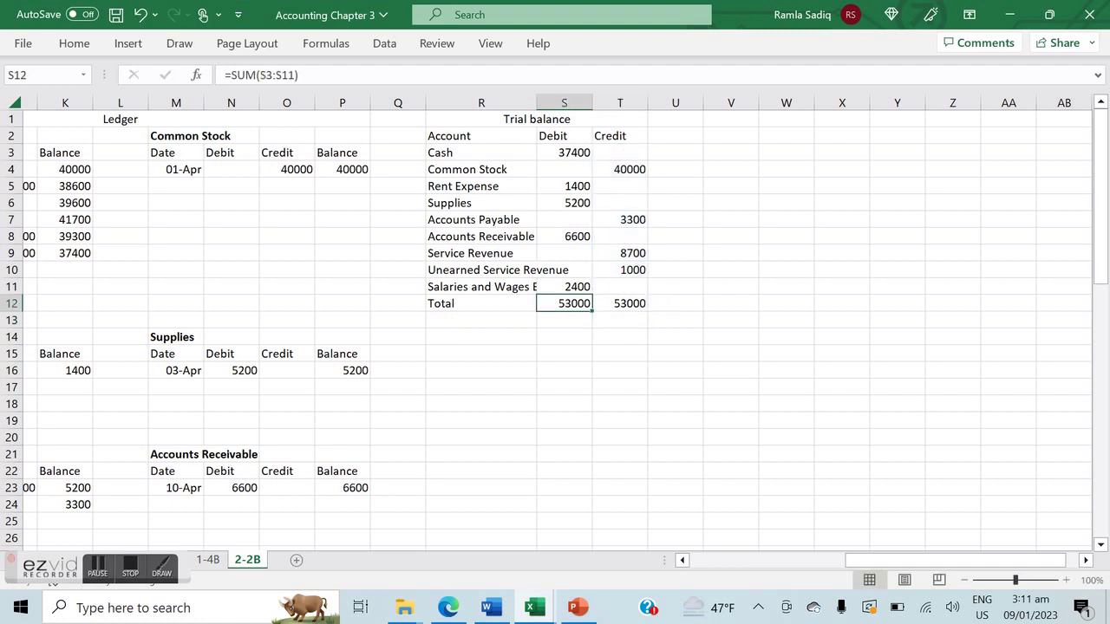
key("shift+Right")
key("ctrl+b")
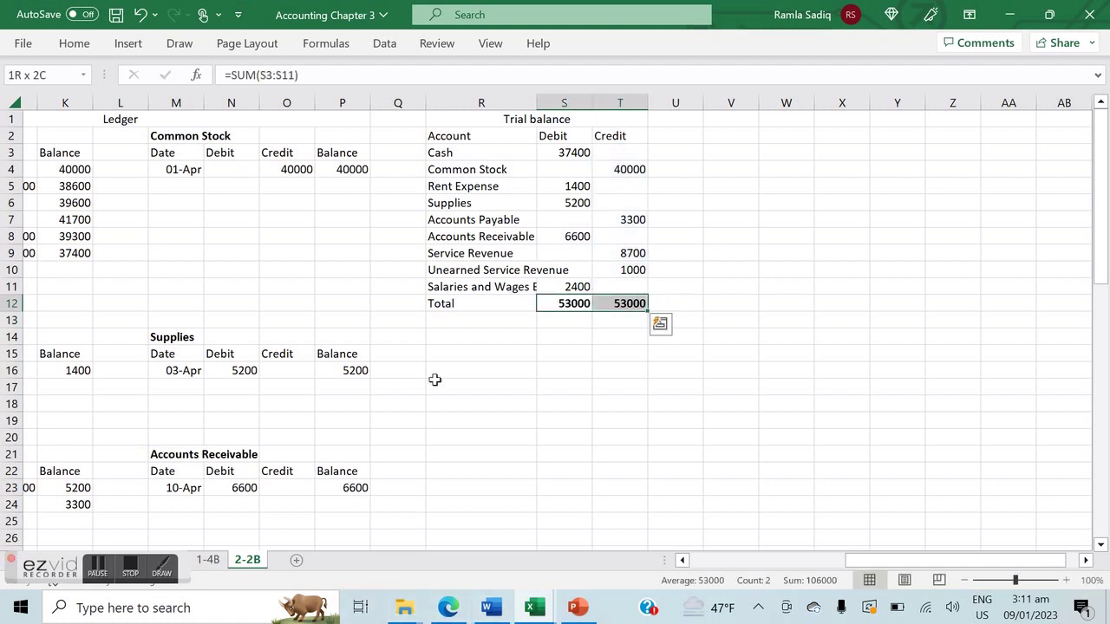
left_click(478, 422)
left_click_drag(894, 560, 815, 579)
key("alt+Tab")
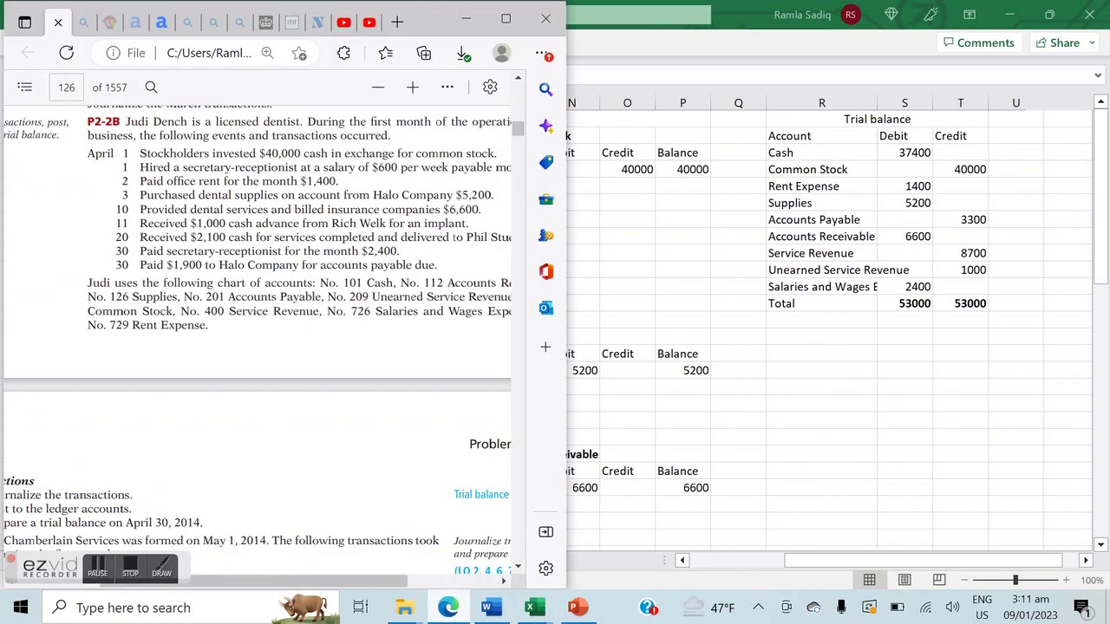
scroll(257, 347, "right", 3)
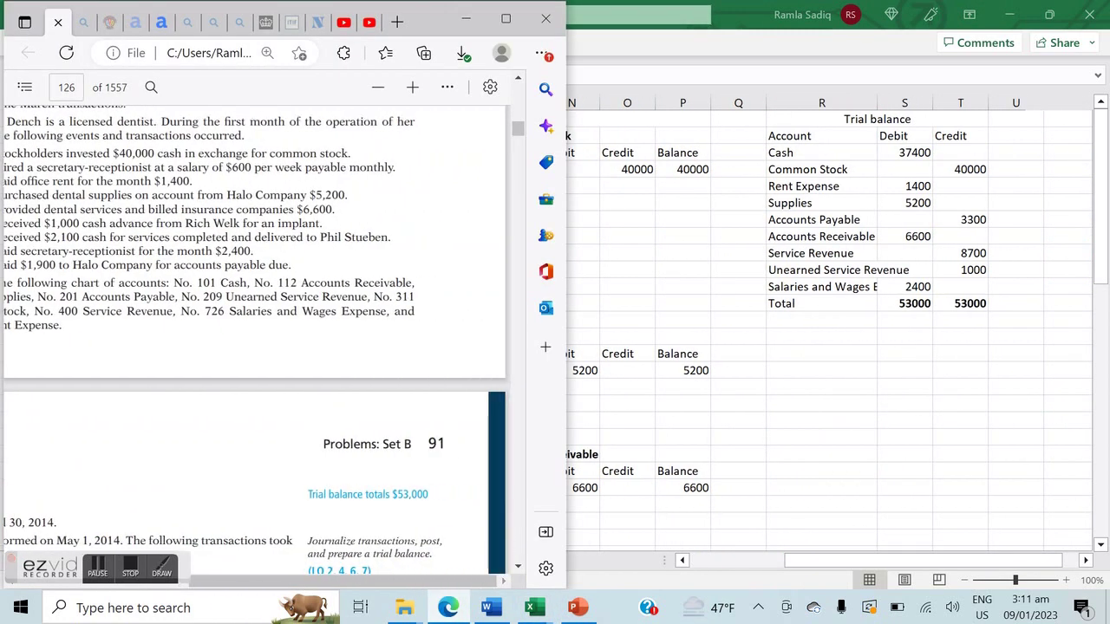
scroll(257, 347, "left", 4)
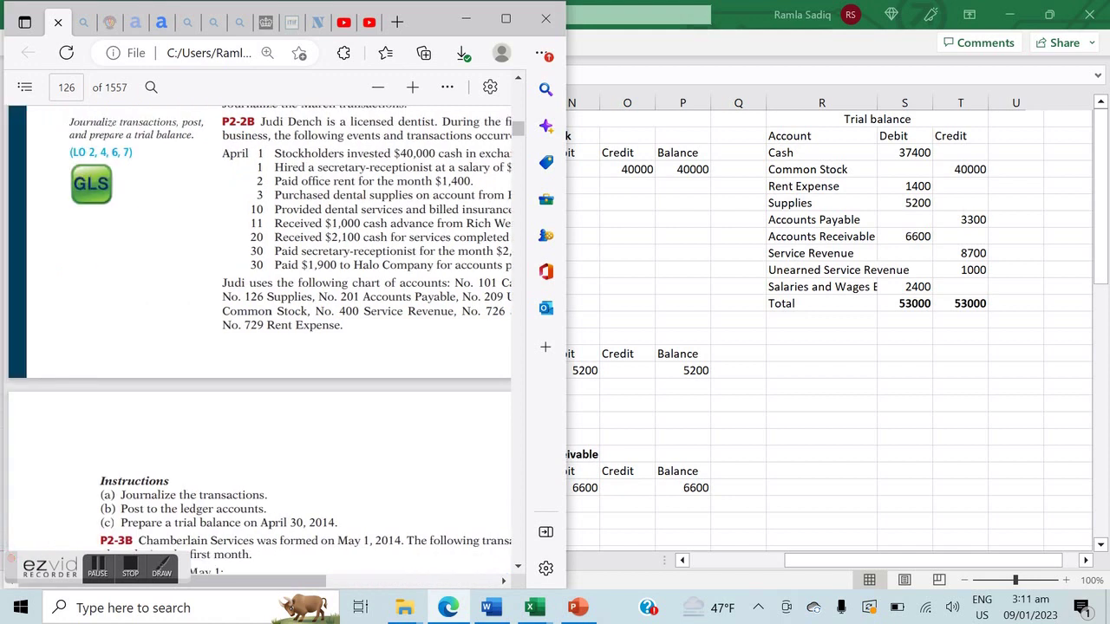
key("alt+Tab")
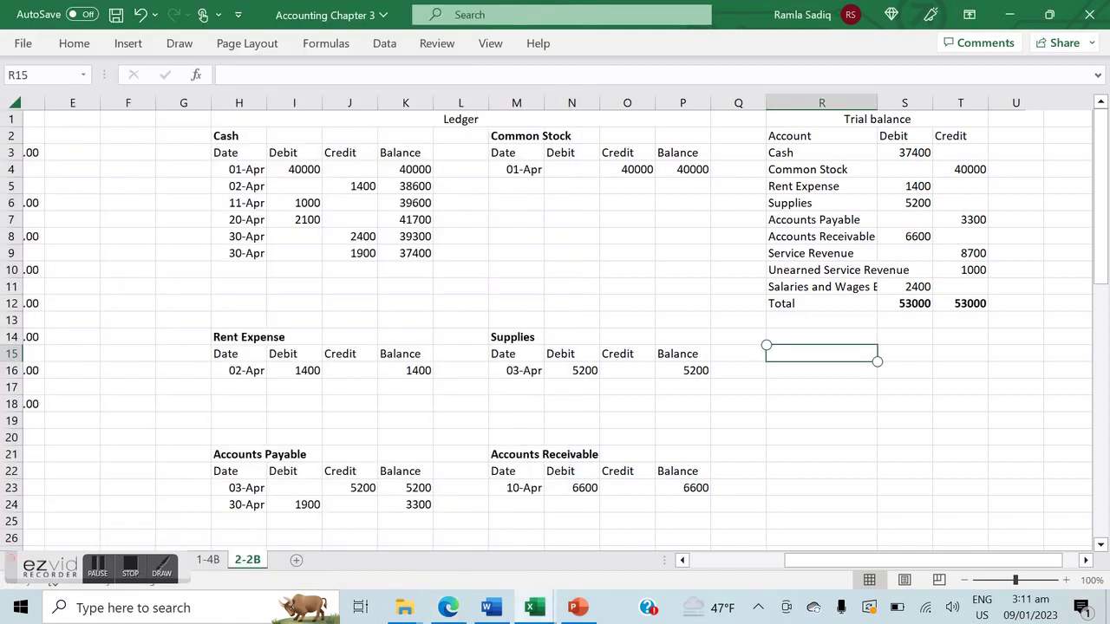